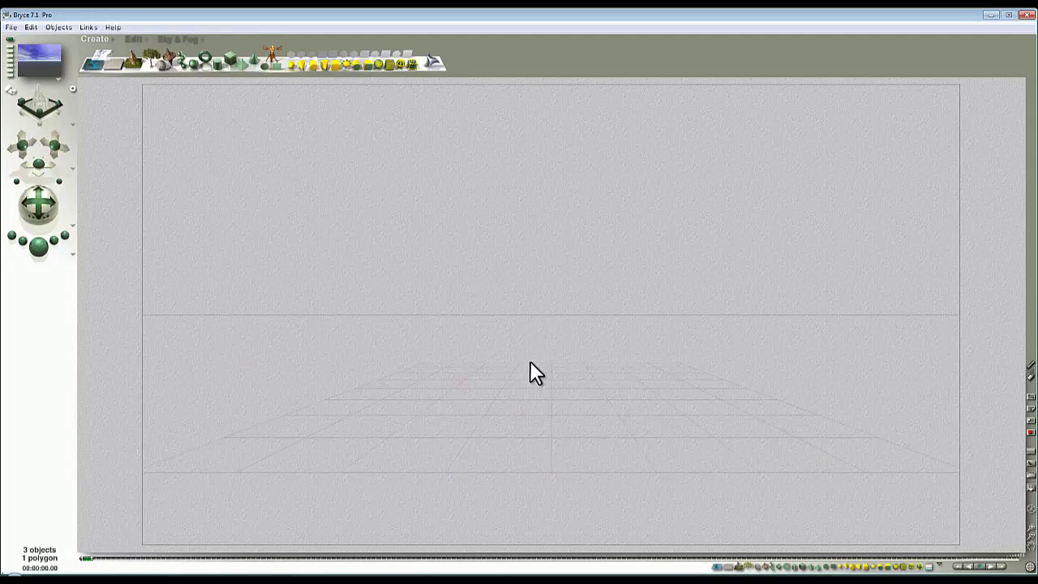
{"action": "left_click", "coordinate": [195, 65]}
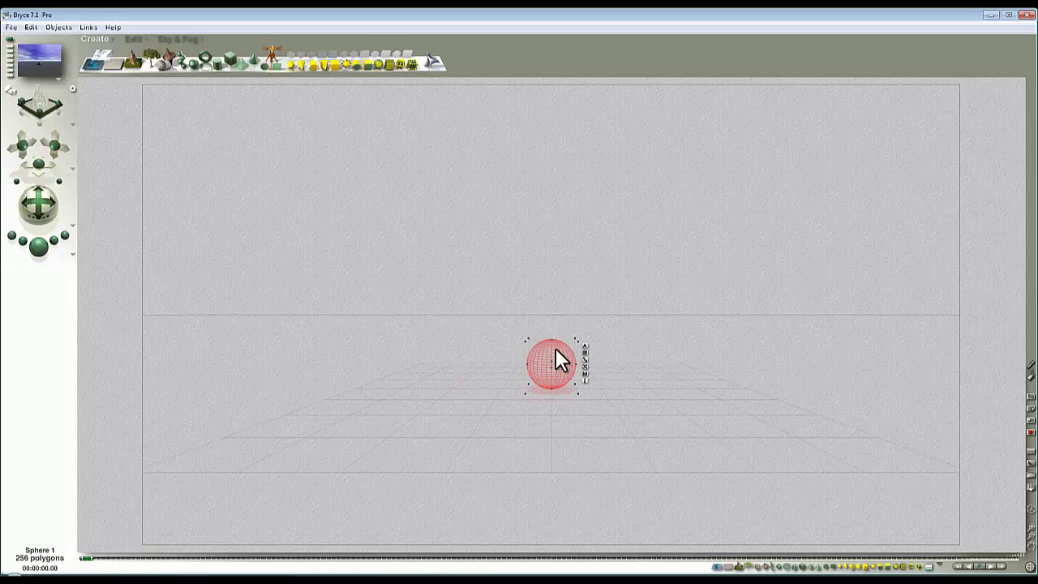
{"action": "left_click_drag", "start_coordinate": [556, 350], "coordinate": [549, 416]}
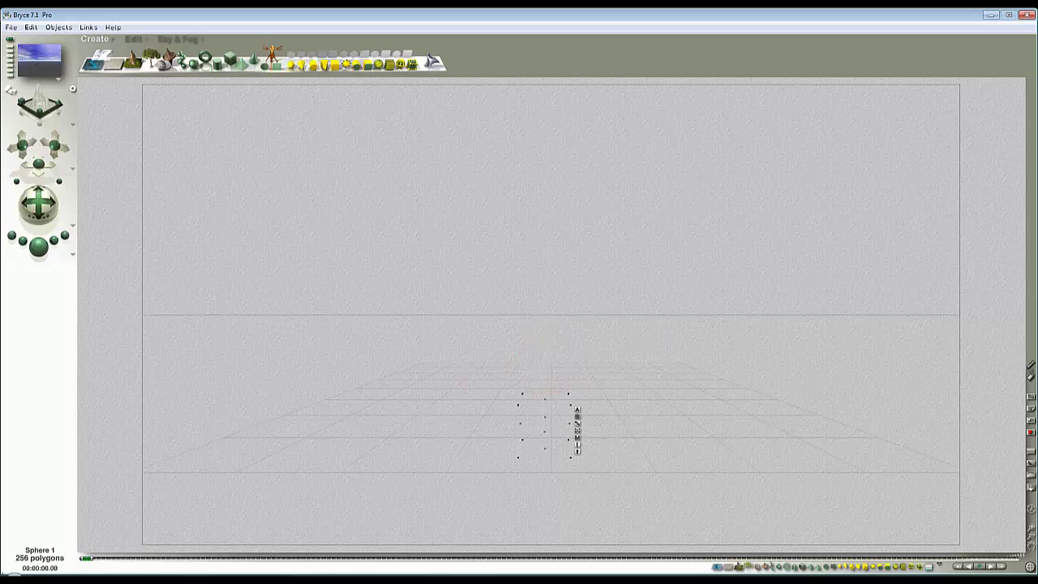
{"action": "left_click", "coordinate": [1033, 484]}
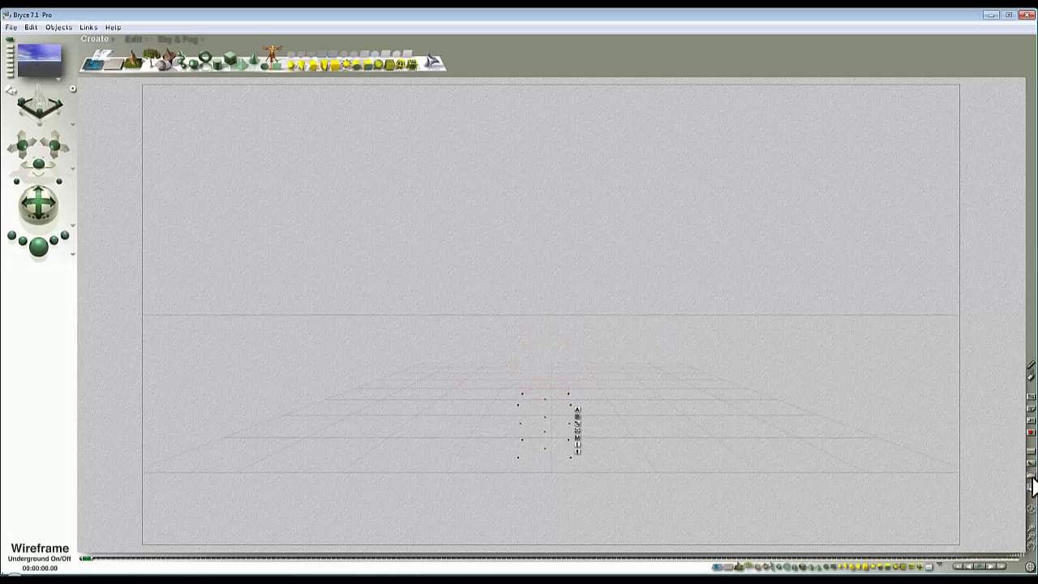
{"action": "key", "text": "Delete"}
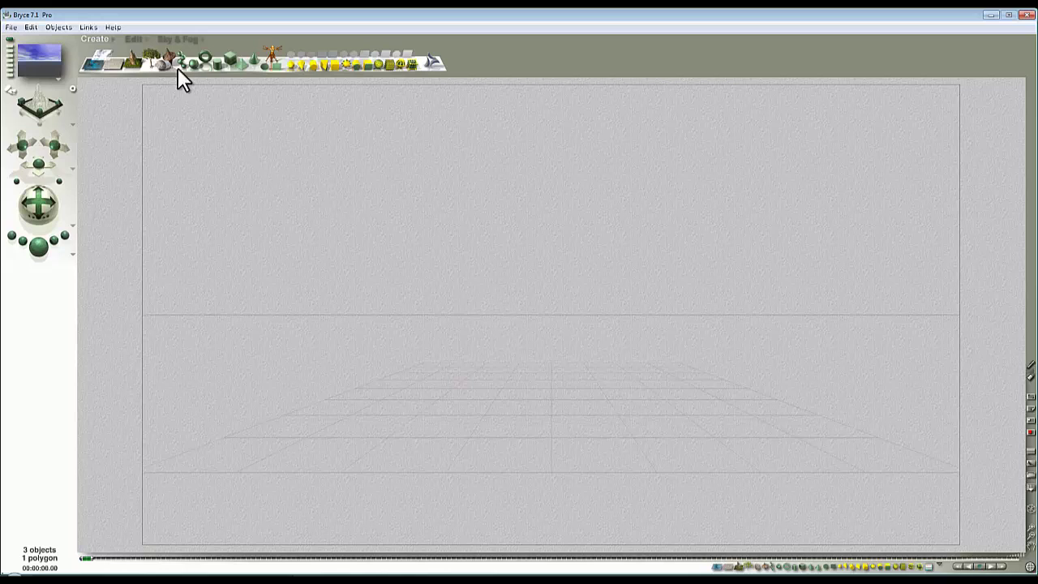
- Place the sun just above the horizon, slightly left of the view's centre, and render the scene
{"action": "left_click", "coordinate": [186, 39]}
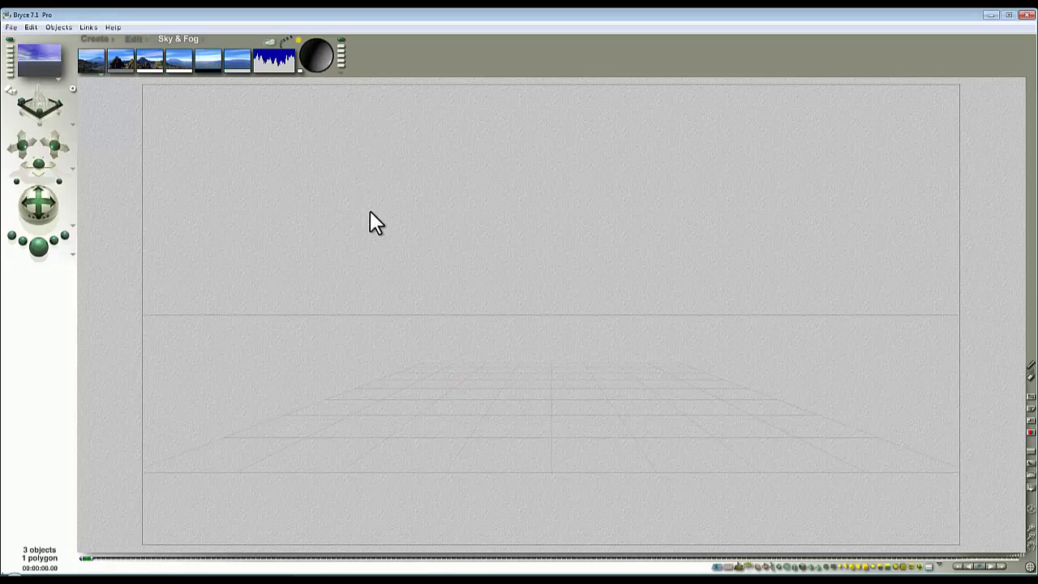
{"action": "left_click", "coordinate": [540, 291], "text": "ctrl"}
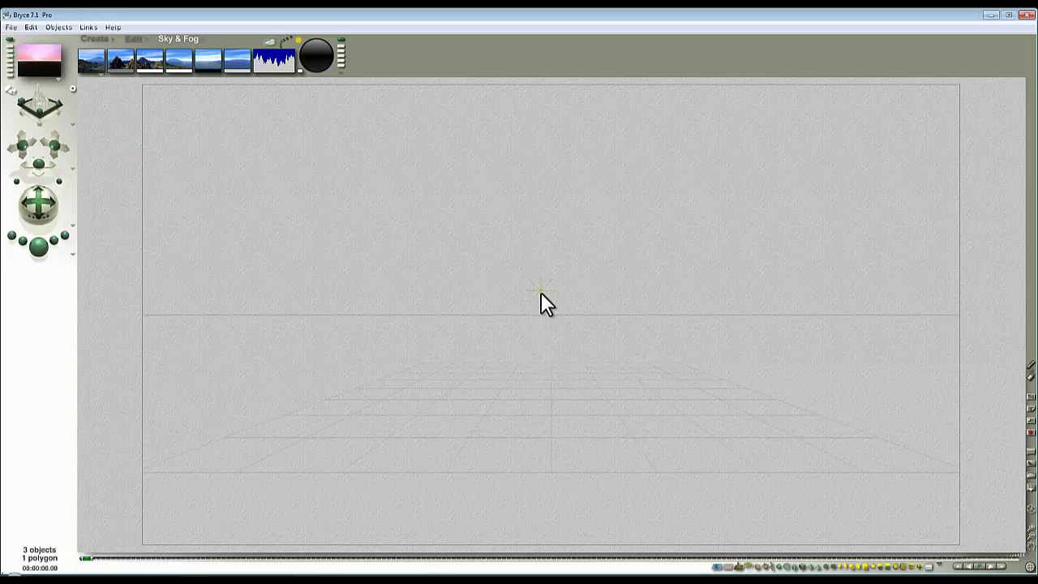
{"action": "left_click_drag", "start_coordinate": [494, 296], "coordinate": [469, 309], "text": "ctrl"}
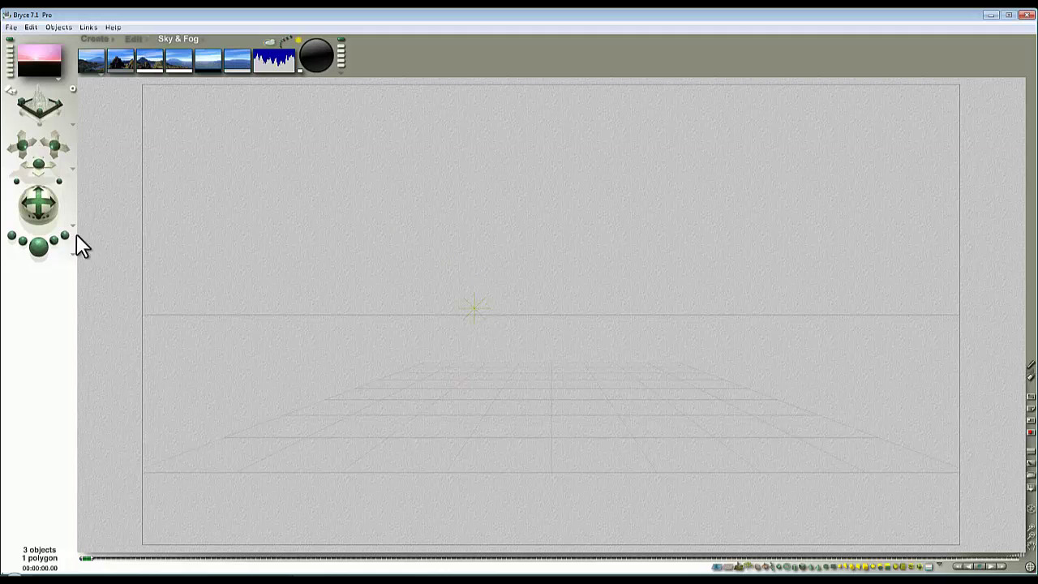
{"action": "left_click", "coordinate": [43, 252]}
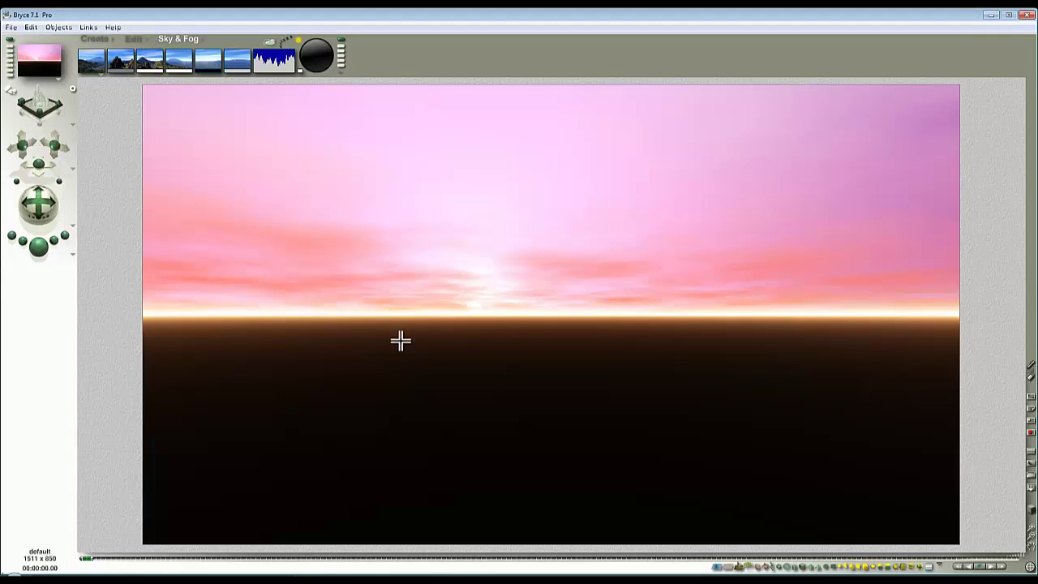
- Tilt the camera upward so the horizon sits low in the frame, and render the scene again
{"action": "left_click", "coordinate": [39, 206]}
{"action": "left_click_drag", "start_coordinate": [40, 208], "coordinate": [40, 208]}
{"action": "key", "text": "ctrl+r"}
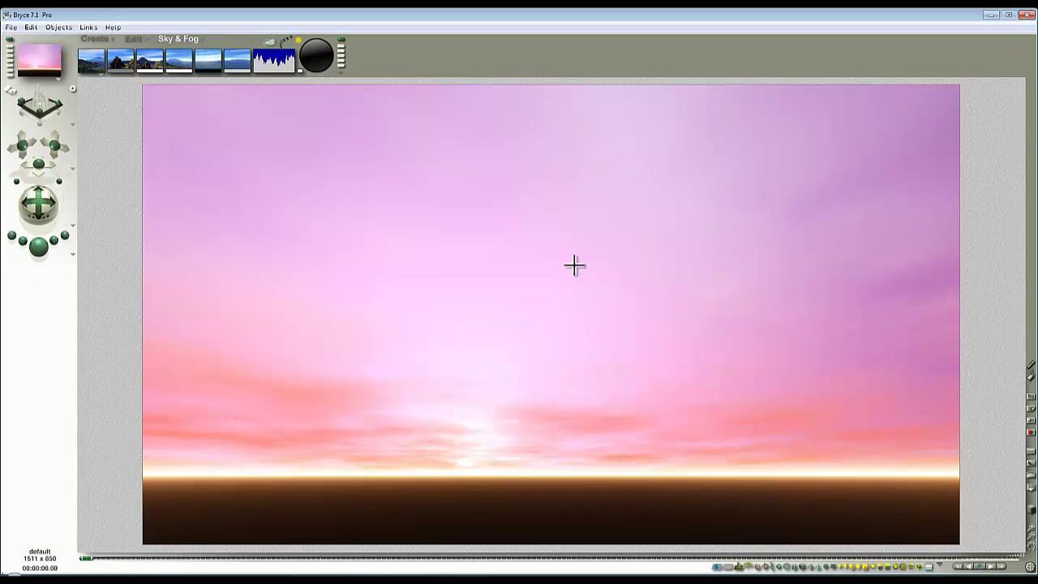
- Inspect the camera's attributes, including its field of view, from the top view and return to the camera view
{"action": "left_click", "coordinate": [625, 296]}
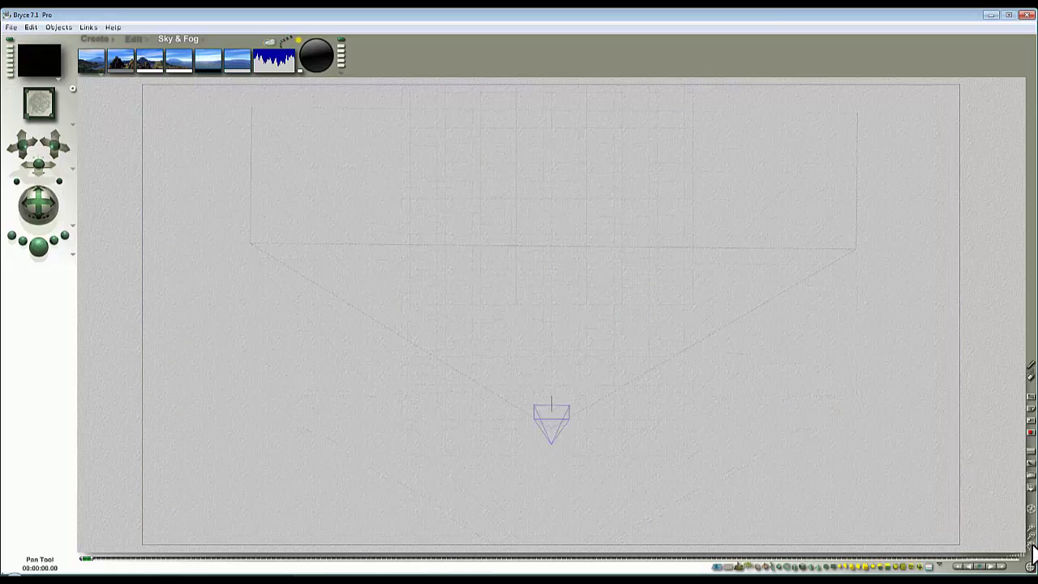
{"action": "left_click_drag", "start_coordinate": [1032, 547], "coordinate": [644, 456]}
{"action": "left_click", "coordinate": [565, 370]}
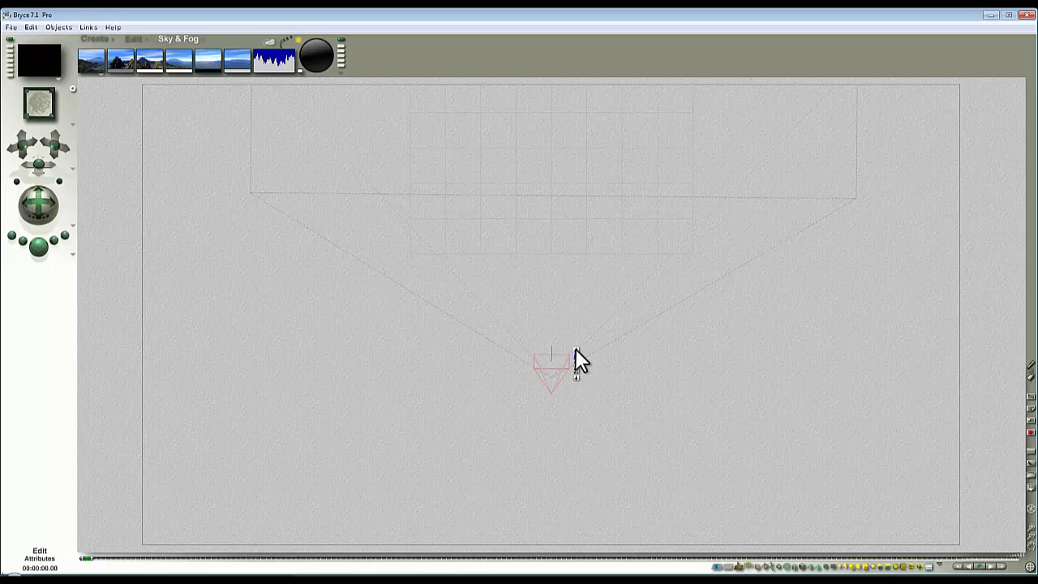
{"action": "left_click", "coordinate": [576, 352]}
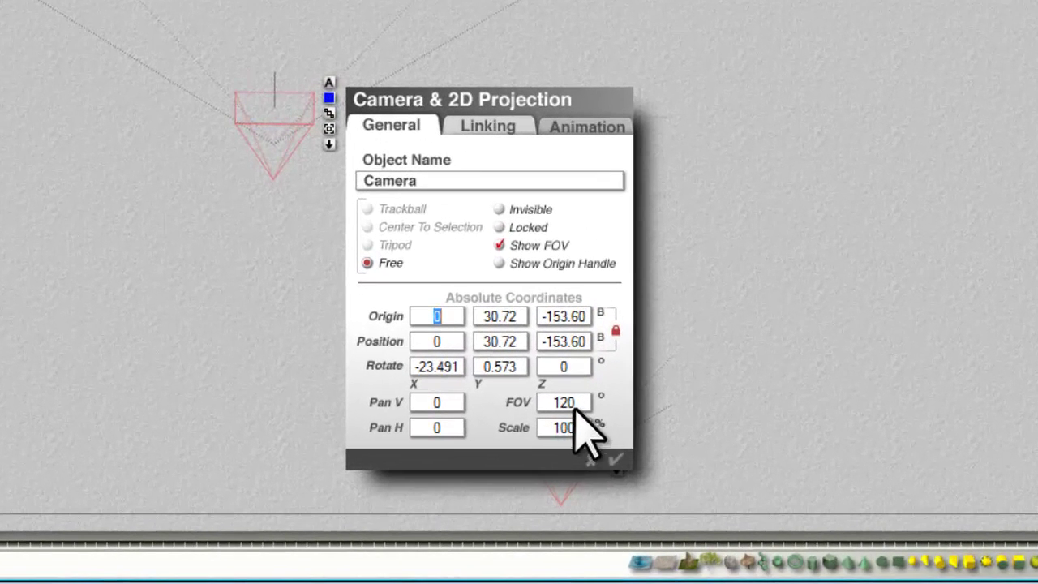
{"action": "left_click", "coordinate": [616, 460]}
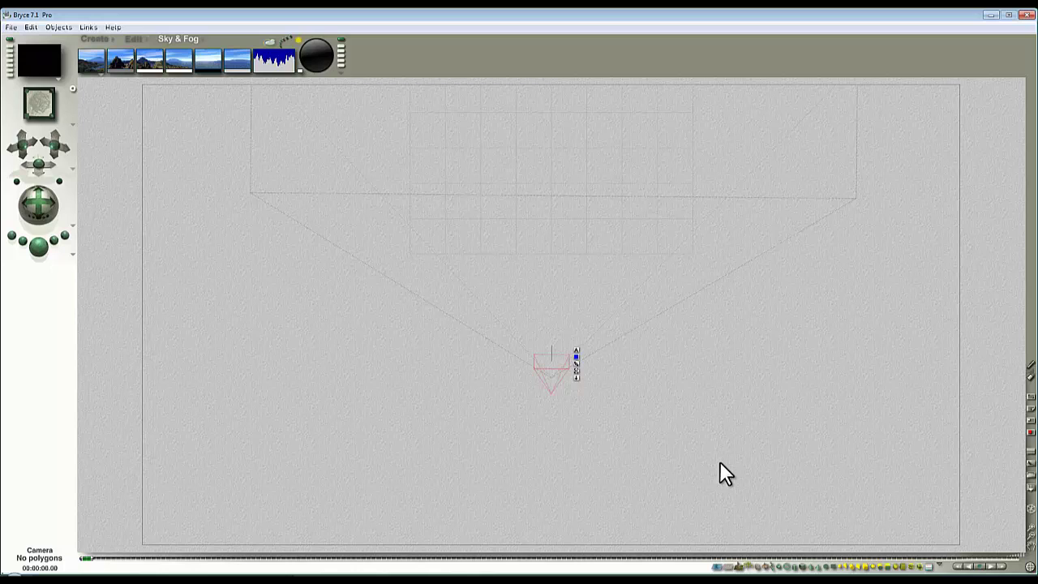
{"action": "key", "text": "ctrl+1"}
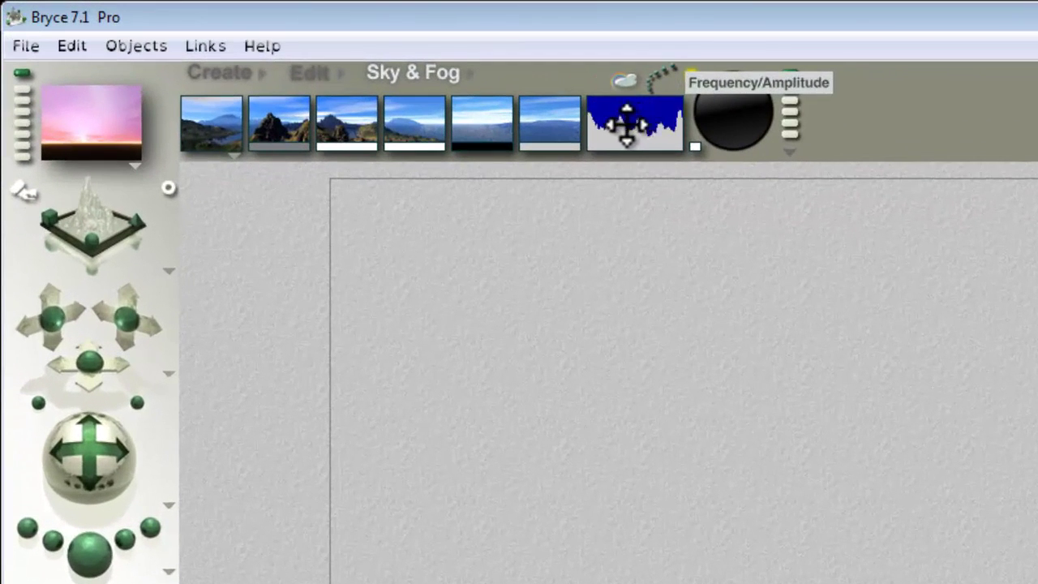
- Flatten the cloud frequency and amplitude curve completely and toggle the Cumulus Clouds option
{"action": "mouse_move", "coordinate": [626, 124]}
{"action": "left_mouse_down"}
{"action": "mouse_move", "coordinate": [593, 132]}
{"action": "mouse_move", "coordinate": [621, 127]}
{"action": "left_mouse_up"}
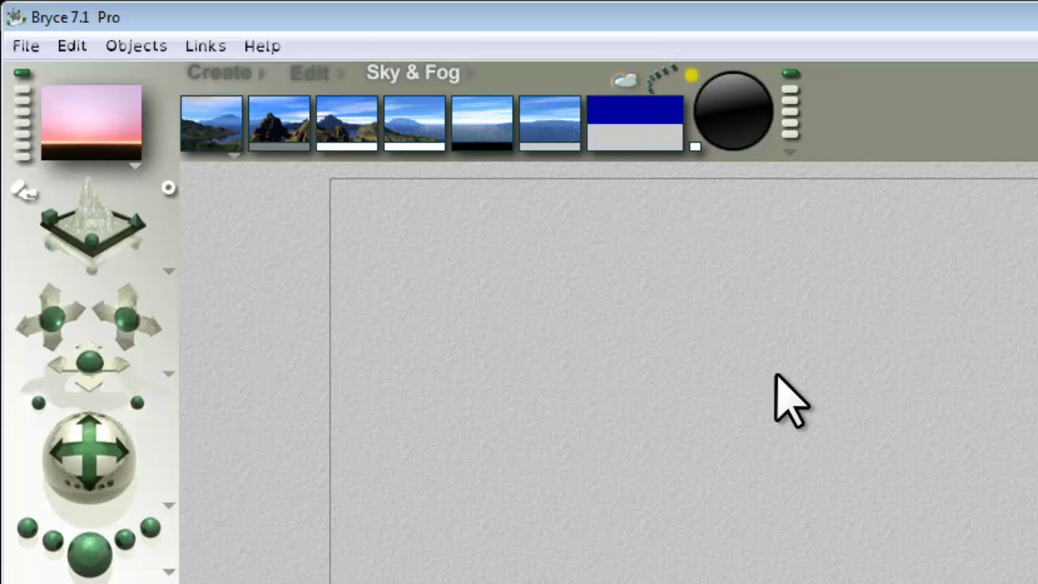
{"action": "left_click", "coordinate": [789, 153]}
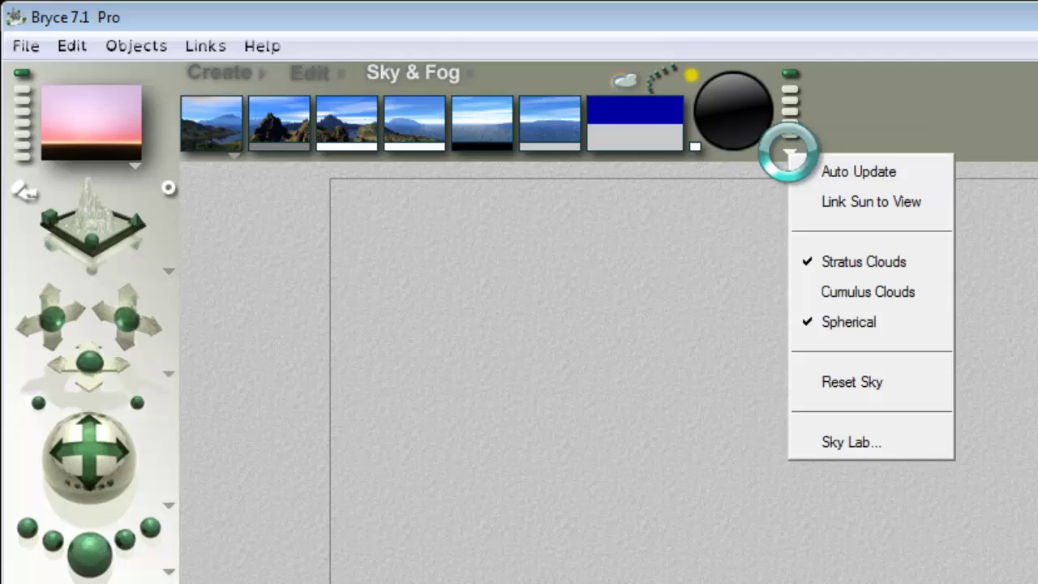
{"action": "left_click", "coordinate": [890, 292]}
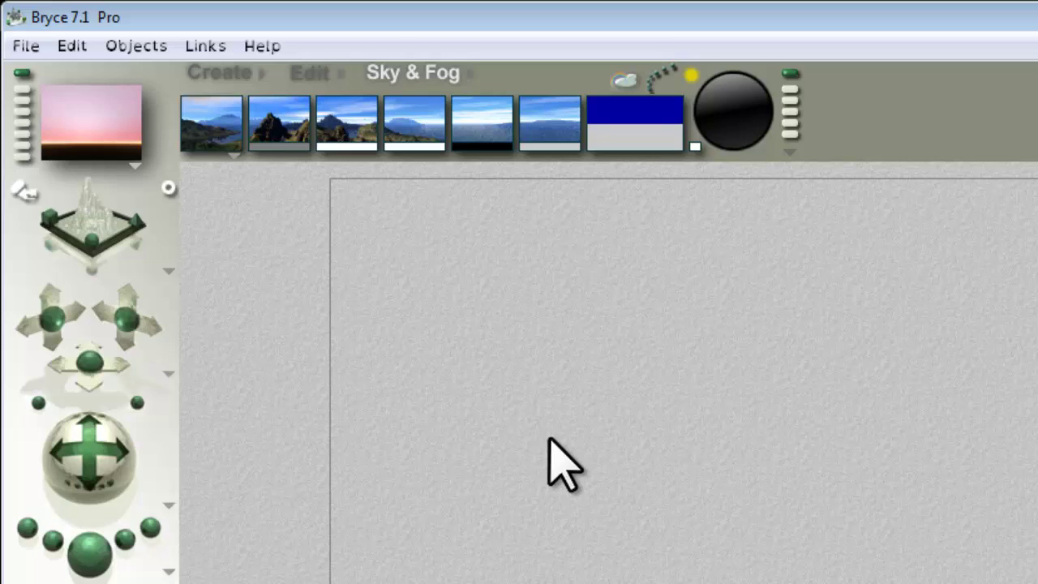
- Switch the sky mode to Custom Sky and set its middle colour to the dark blue of the cloud frequency graph
{"action": "left_click", "coordinate": [234, 158]}
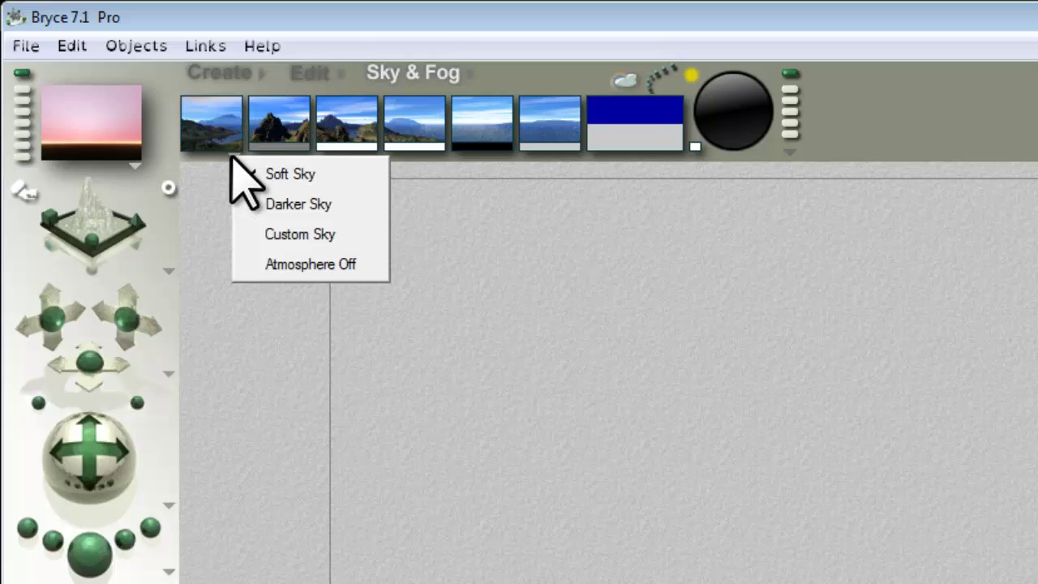
{"action": "left_click", "coordinate": [292, 234]}
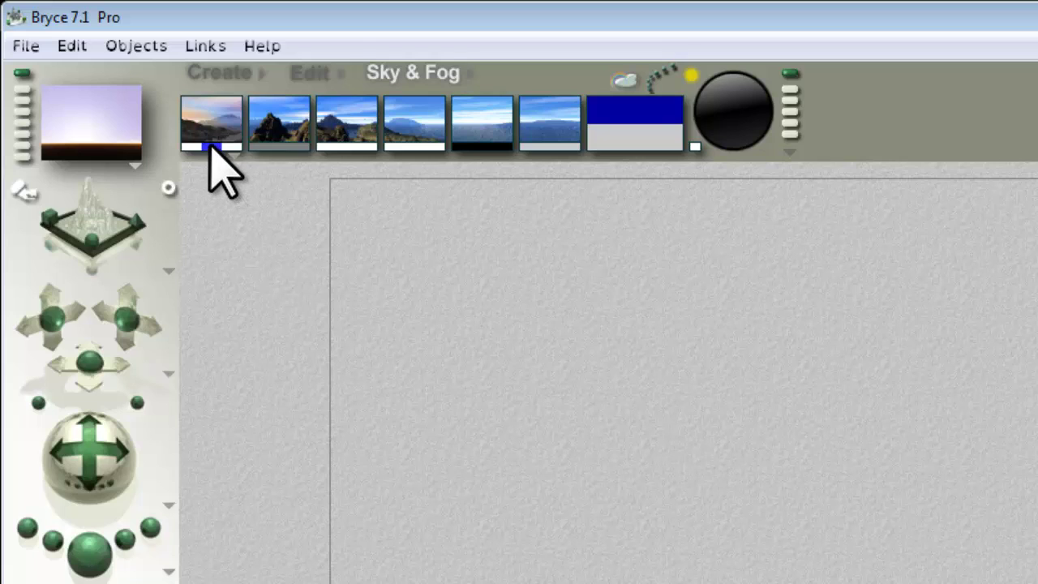
{"action": "left_click_drag", "start_coordinate": [209, 146], "coordinate": [654, 103]}
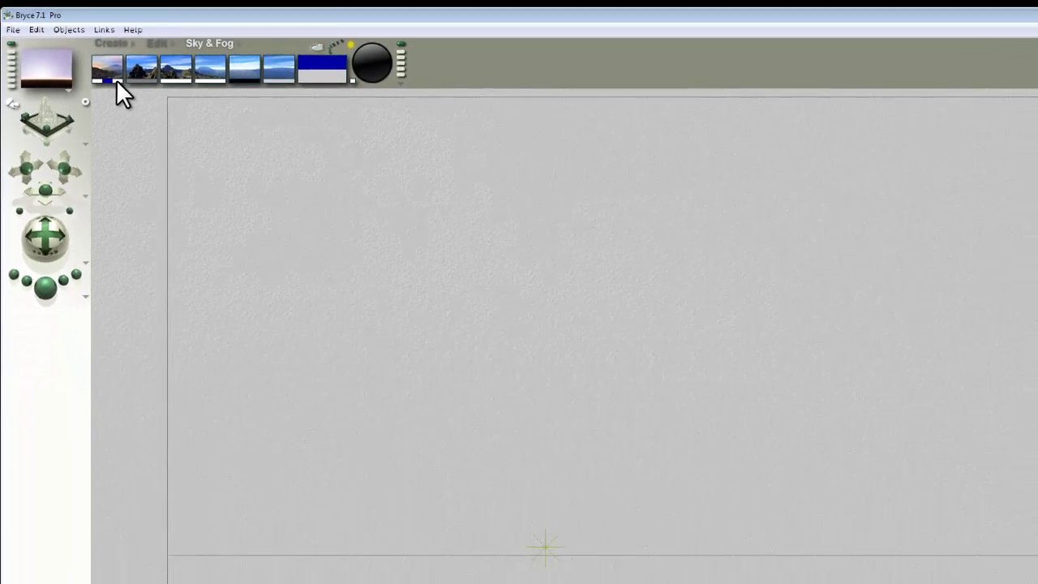
- Set the custom sky's horizon colour to pure red, RGB 255, 0, 0
{"action": "left_click", "coordinate": [99, 71]}
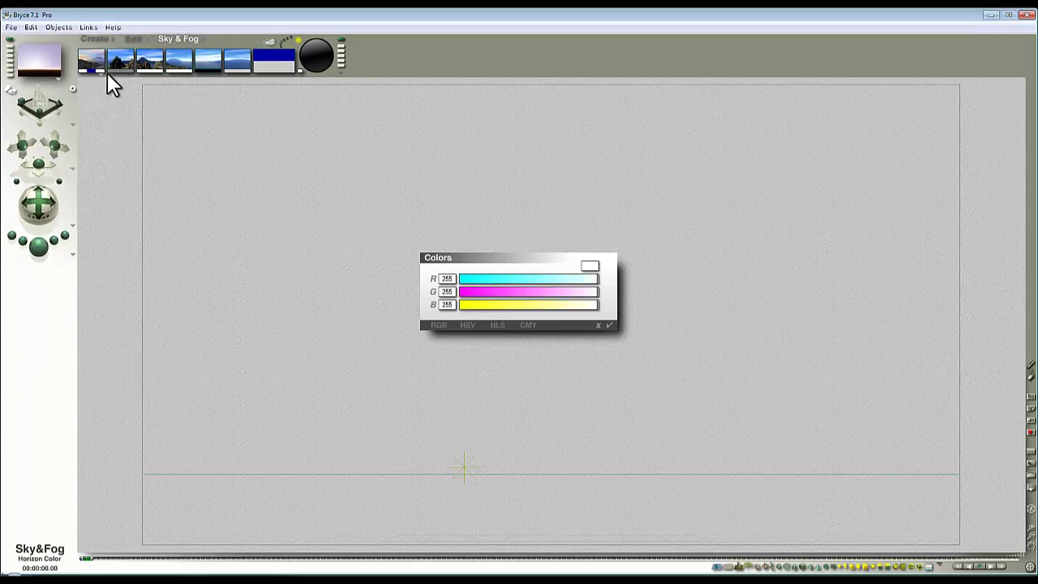
{"action": "left_click_drag", "start_coordinate": [575, 292], "coordinate": [463, 304]}
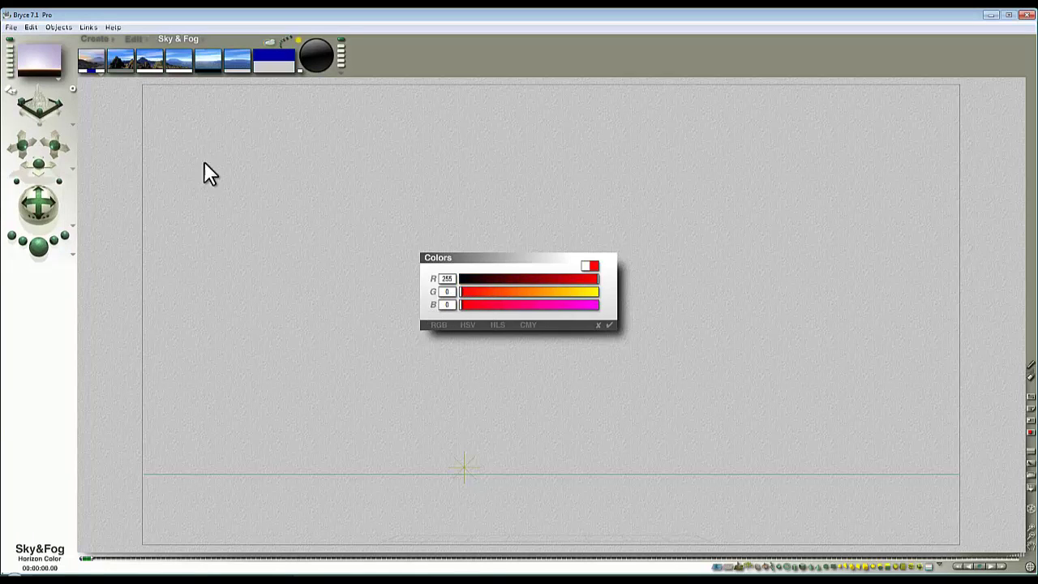
{"action": "left_click", "coordinate": [609, 325]}
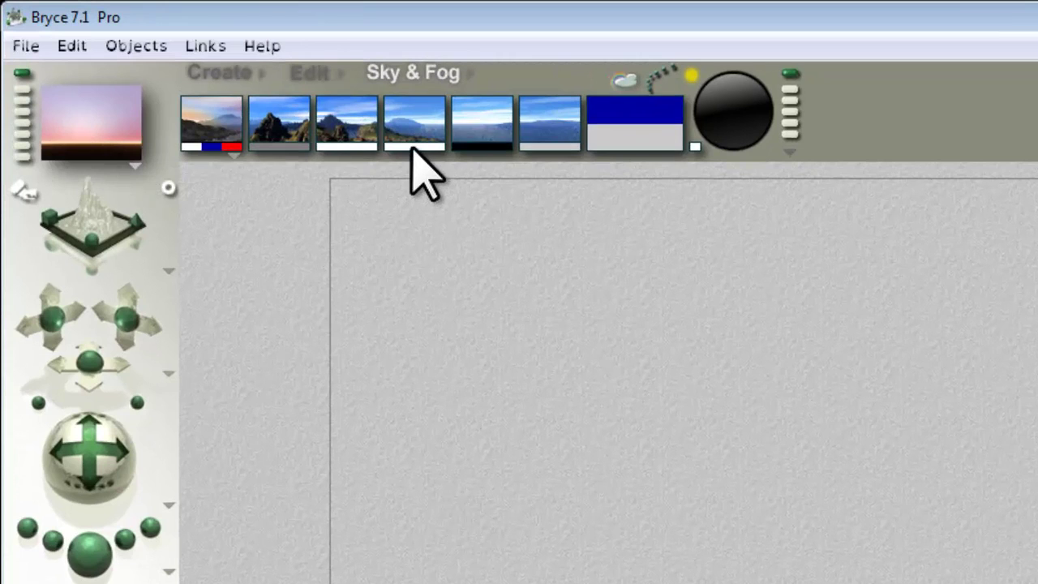
- Match the haze colour to the red horizon colour and set the custom sky's first colour to a sampled light blue
{"action": "left_click_drag", "start_coordinate": [414, 149], "coordinate": [235, 148]}
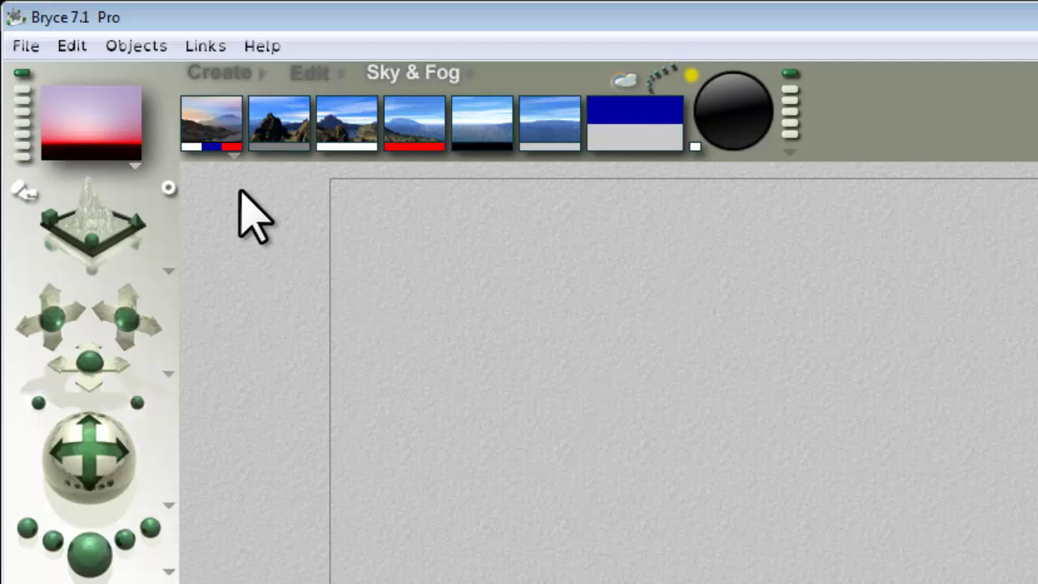
{"action": "left_click_drag", "start_coordinate": [191, 148], "coordinate": [417, 111]}
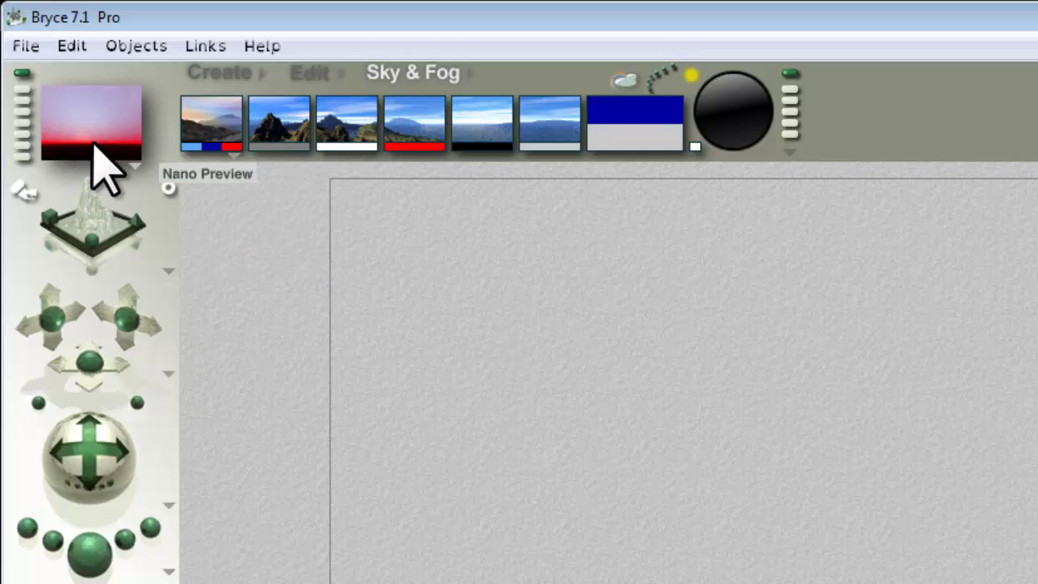
- In the Sky Lab's atmosphere settings, render the preview in the scene and enable Blend with Sun for haze and fog
{"action": "left_click", "coordinate": [622, 82]}
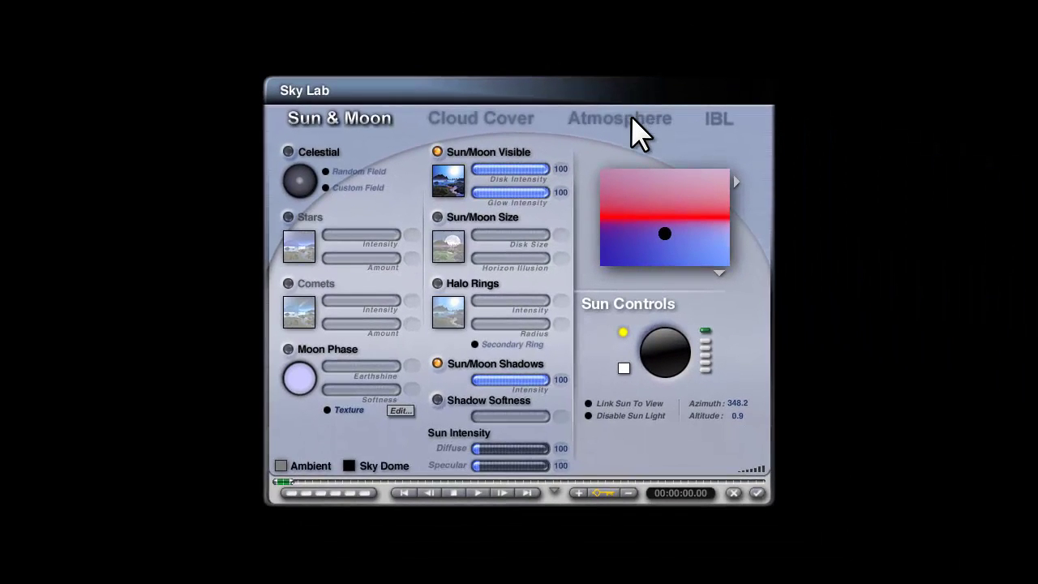
{"action": "left_click", "coordinate": [631, 117]}
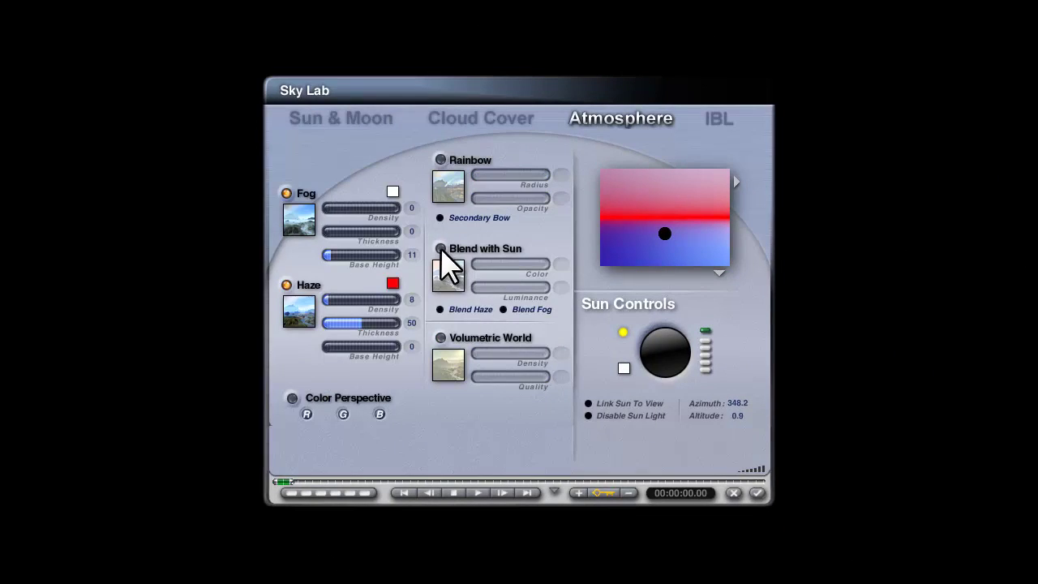
{"action": "left_click", "coordinate": [718, 274]}
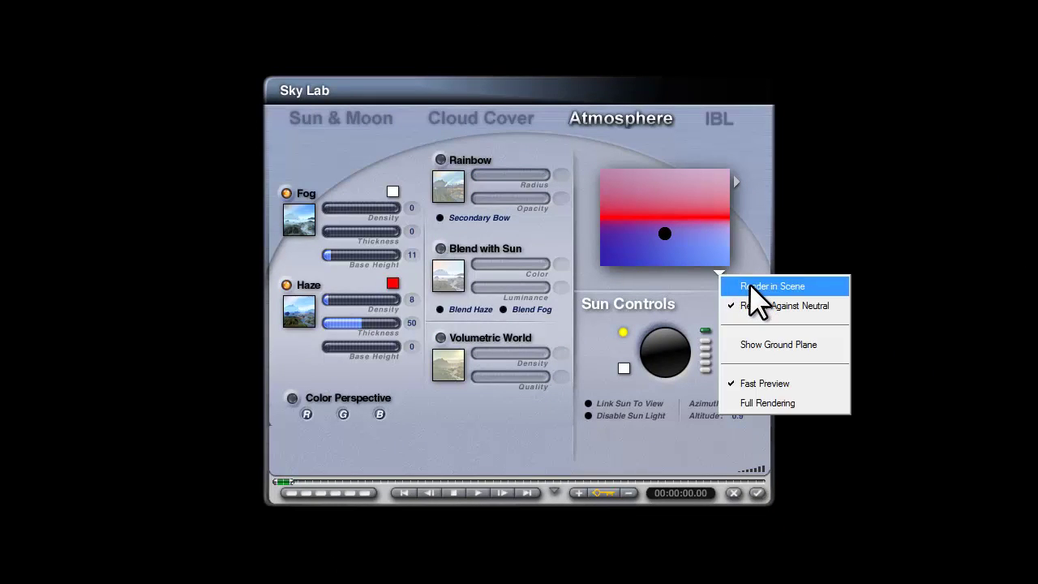
{"action": "left_click", "coordinate": [752, 286]}
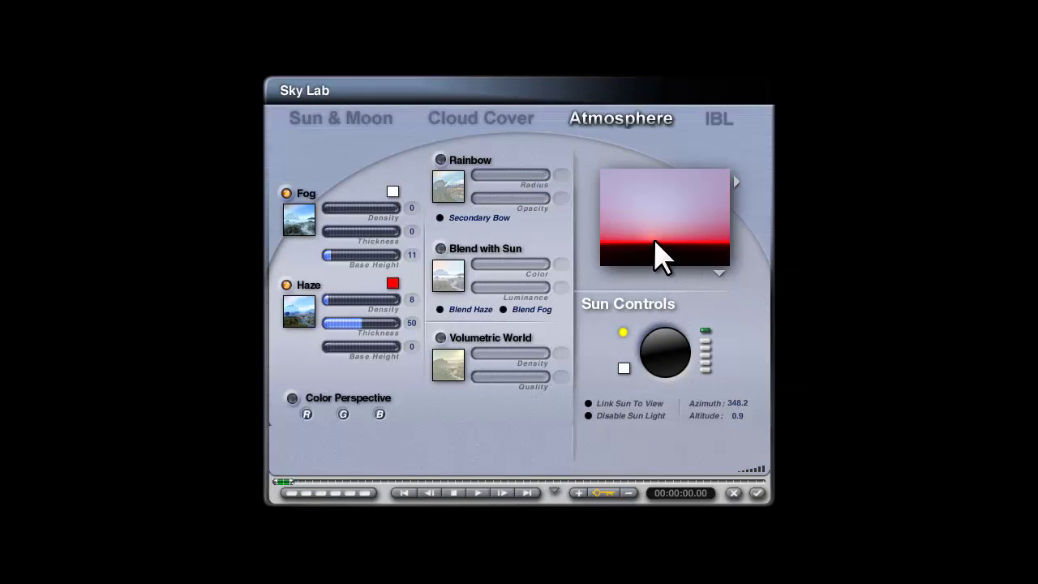
{"action": "left_click", "coordinate": [441, 248]}
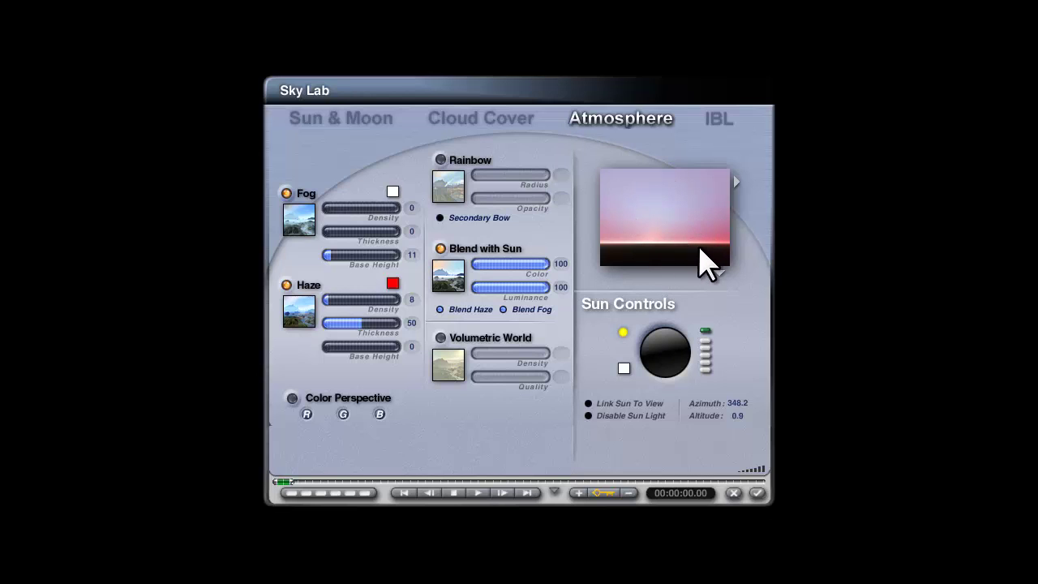
{"action": "left_click", "coordinate": [758, 493]}
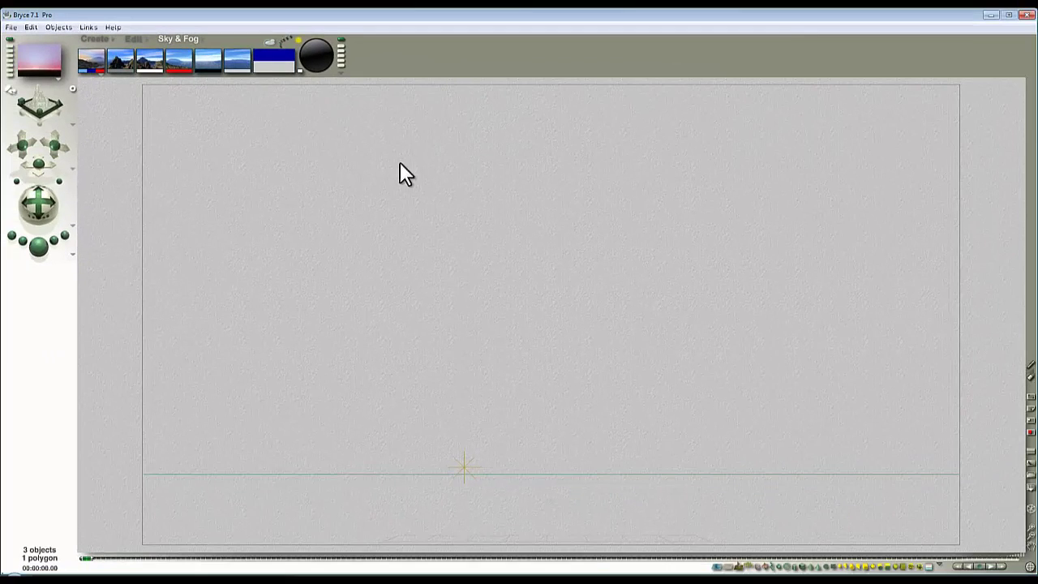
- Set the sun colour to orange and render the scene
{"action": "left_click", "coordinate": [300, 70]}
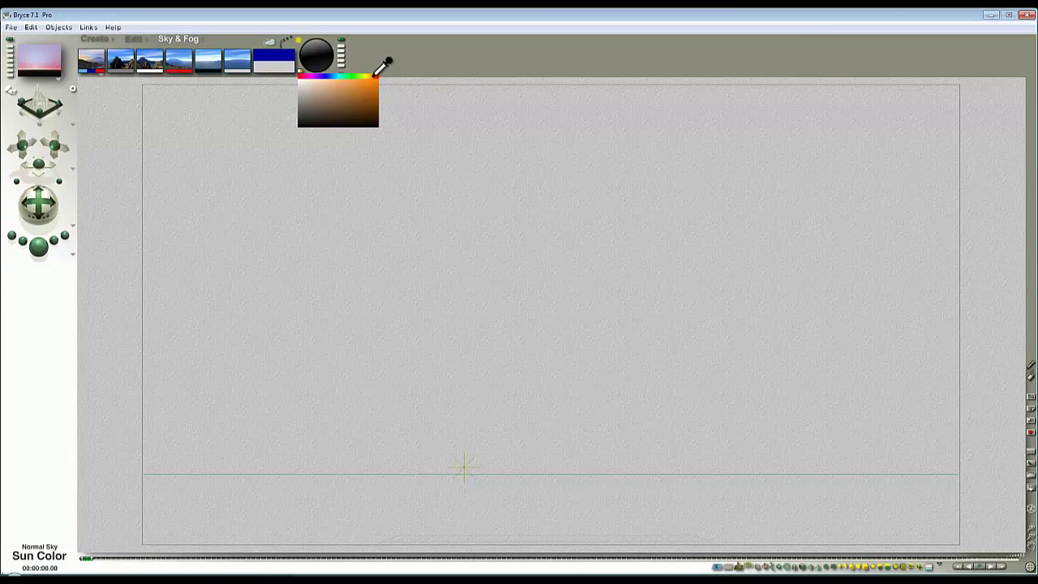
{"action": "left_click", "coordinate": [373, 75]}
{"action": "left_click", "coordinate": [40, 248]}
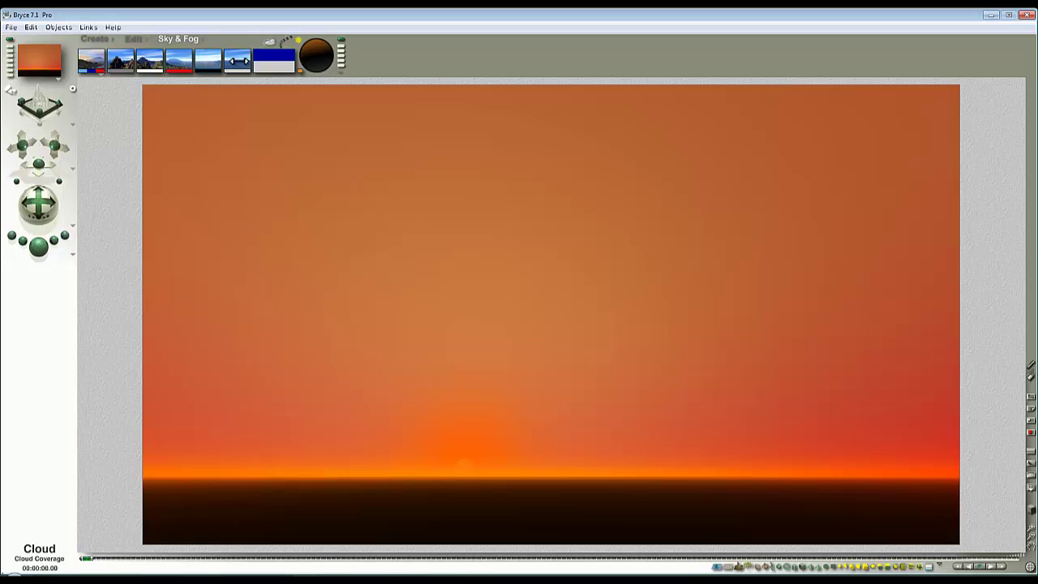
- Adjust the sky's cloud height and cloud coverage
{"action": "mouse_move", "coordinate": [214, 61]}
{"action": "left_mouse_down"}
{"action": "mouse_move", "coordinate": [195, 61]}
{"action": "mouse_move", "coordinate": [214, 63]}
{"action": "left_mouse_up"}
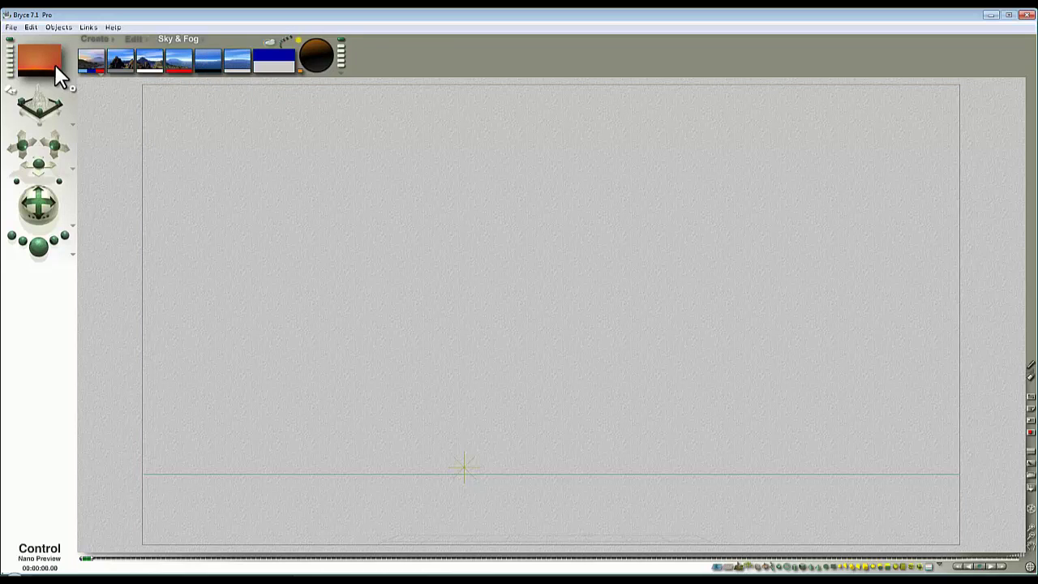
{"action": "left_click_drag", "start_coordinate": [238, 60], "coordinate": [239, 61]}
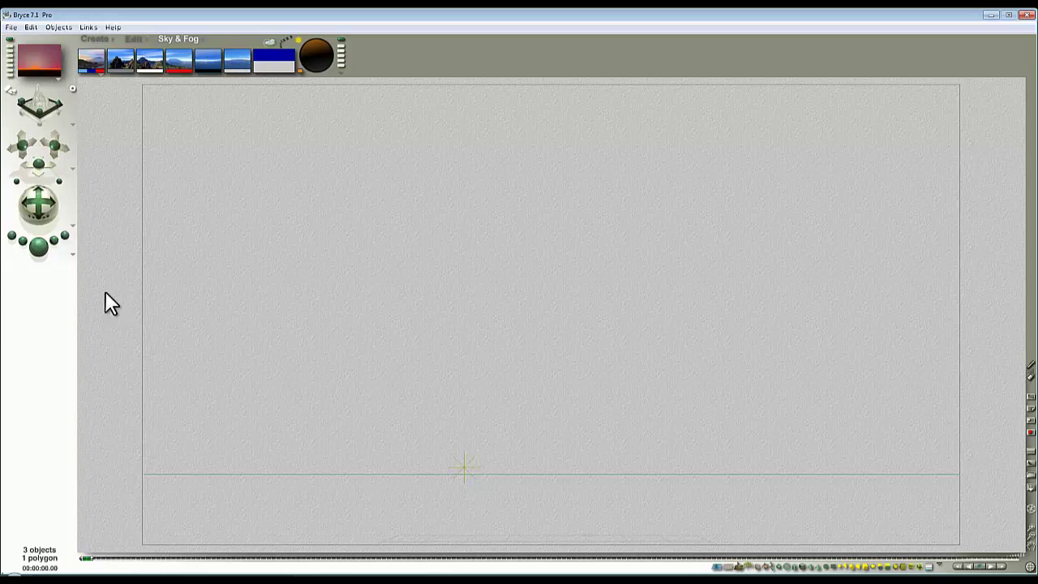
- Render the scene, adjust the cloud height, and render it again
{"action": "left_click", "coordinate": [39, 244]}
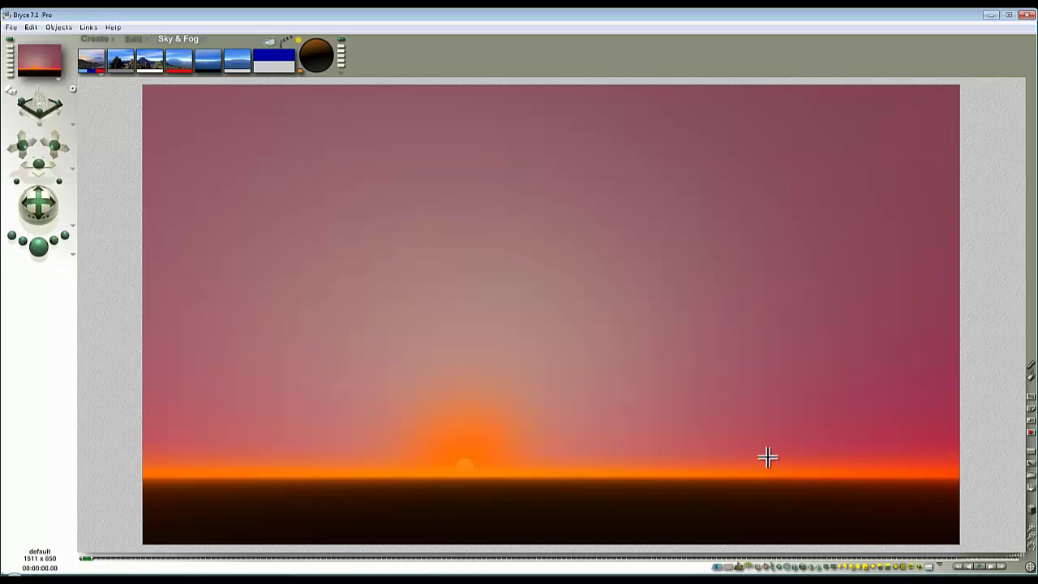
{"action": "left_click", "coordinate": [209, 60]}
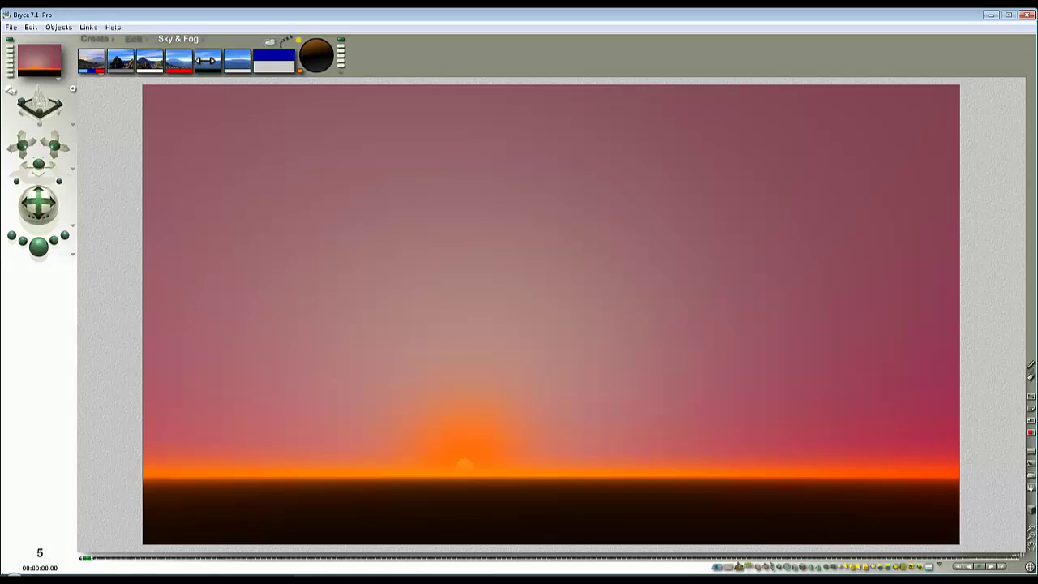
{"action": "left_click_drag", "start_coordinate": [209, 60], "coordinate": [205, 60]}
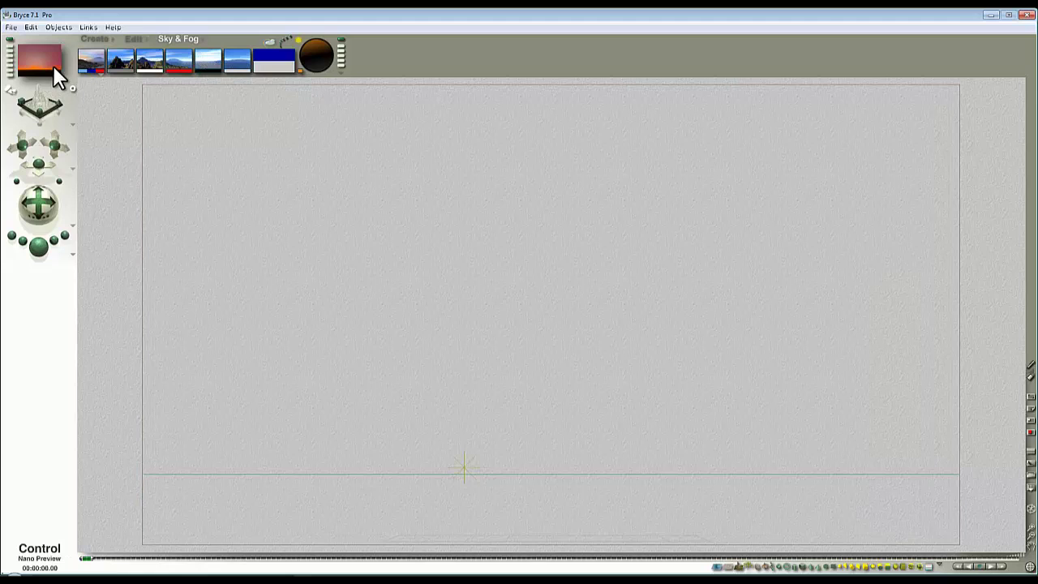
{"action": "left_click", "coordinate": [38, 246]}
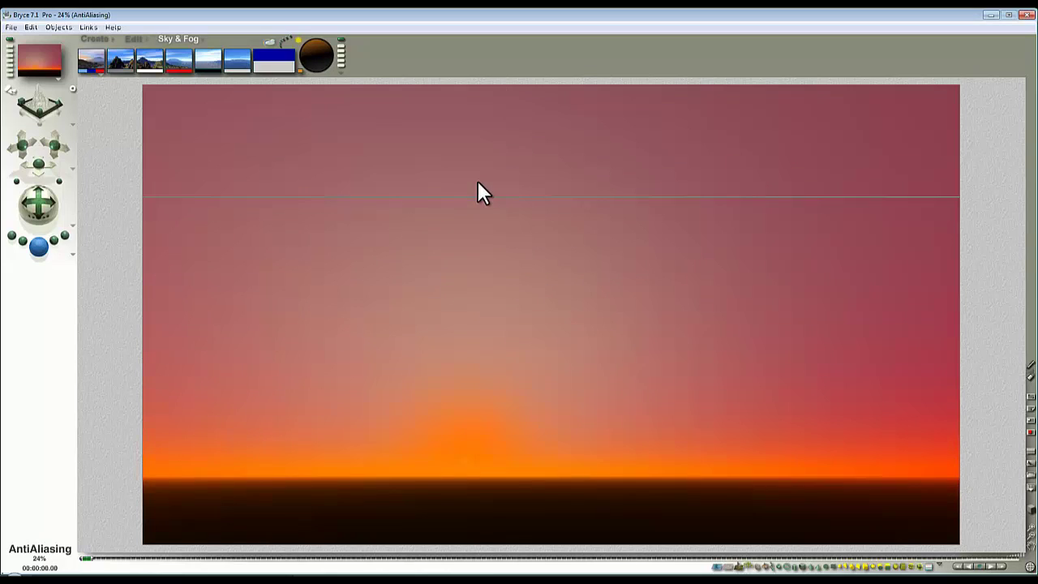
- Raise the blue component of the sun colour to get a lighter orange and render the scene
{"action": "left_click", "coordinate": [300, 70]}
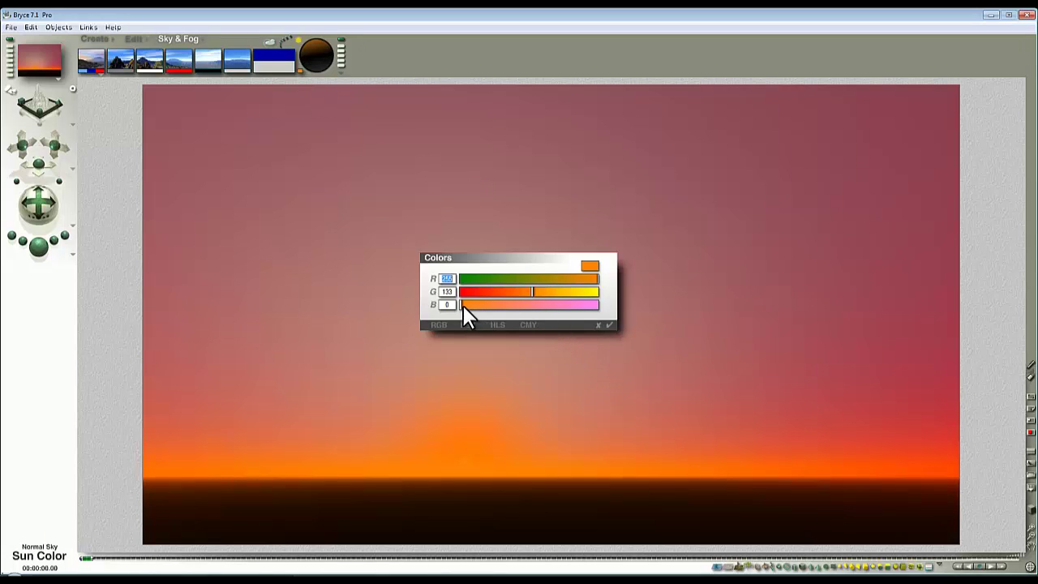
{"action": "left_click_drag", "start_coordinate": [463, 307], "coordinate": [478, 308]}
{"action": "left_click", "coordinate": [611, 326]}
{"action": "left_click", "coordinate": [39, 247]}
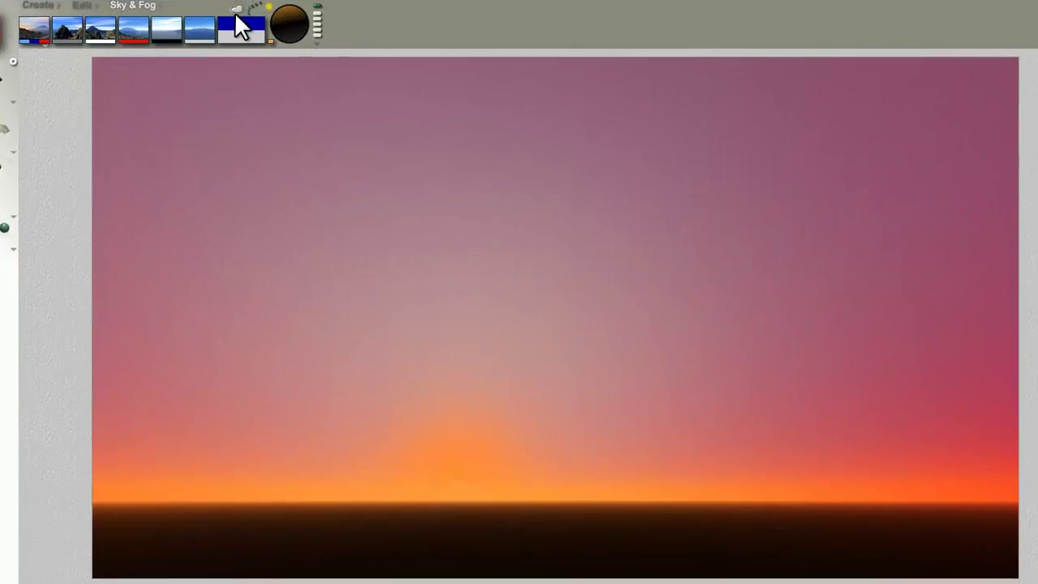
- Enable celestial stars in the Sky Lab with intensity 100 and amount 15000, then render the scene
{"action": "left_click", "coordinate": [270, 42]}
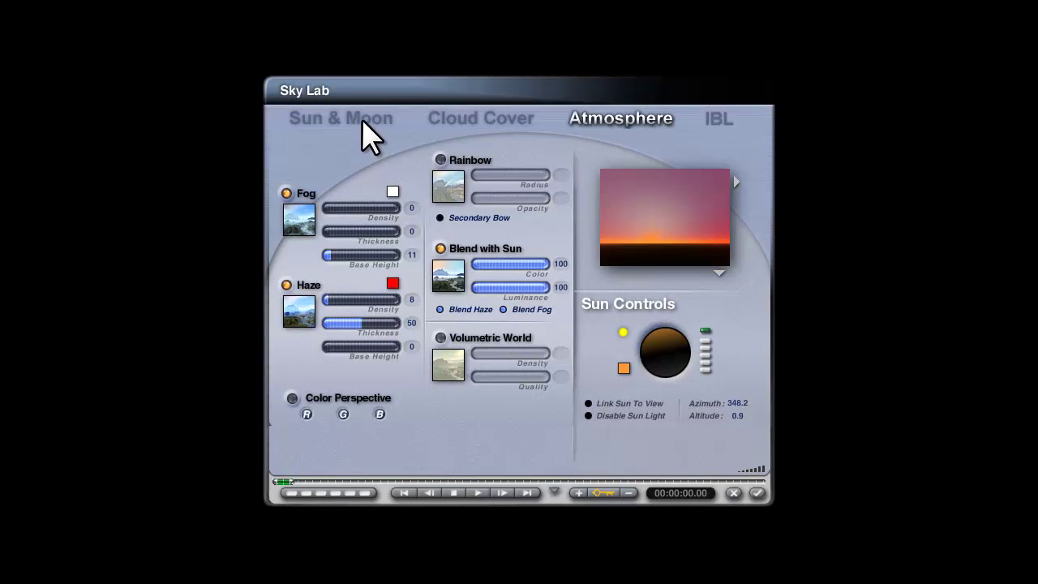
{"action": "left_click", "coordinate": [362, 119]}
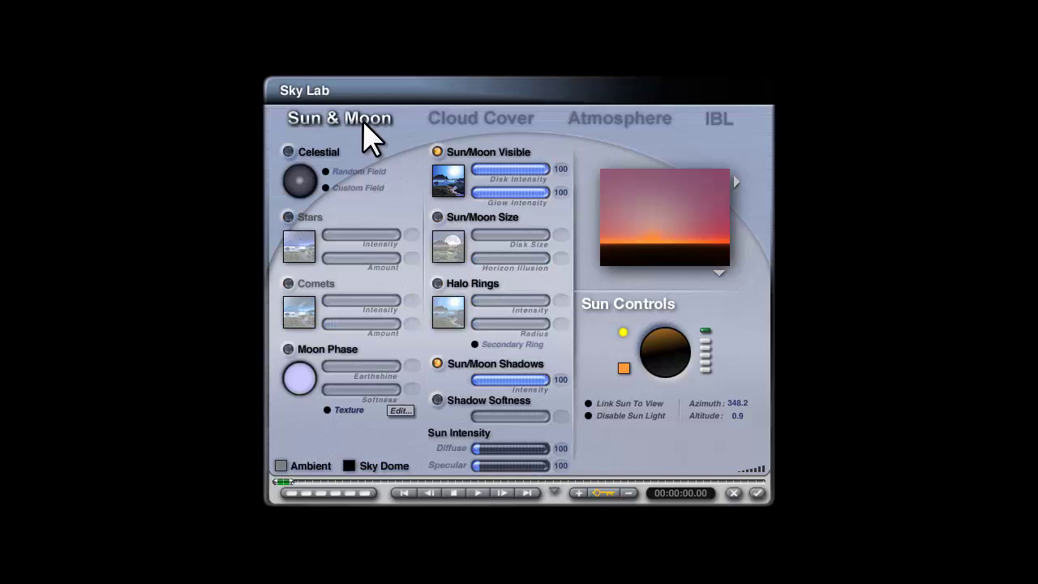
{"action": "left_click", "coordinate": [290, 153]}
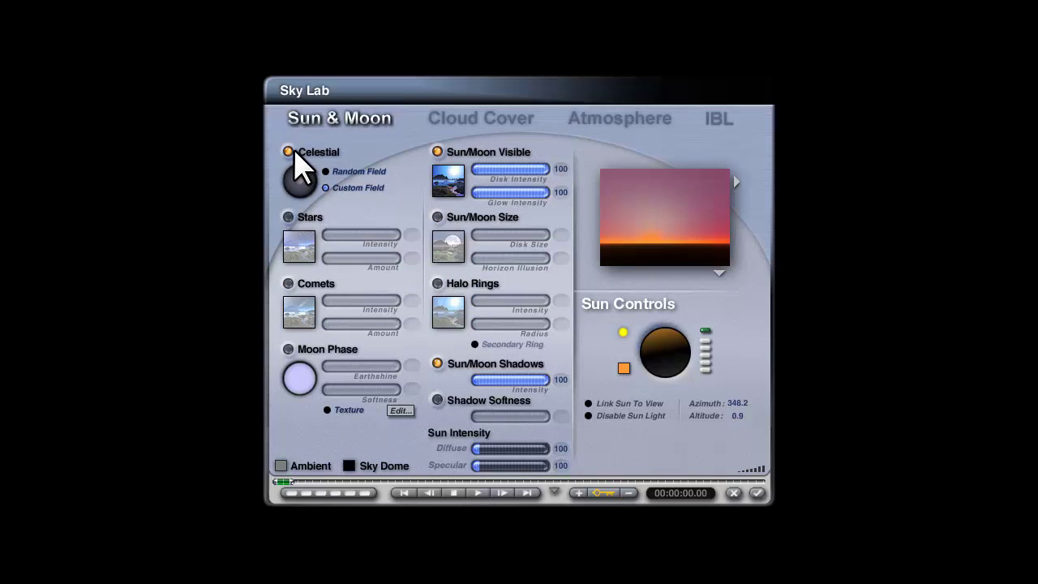
{"action": "left_click", "coordinate": [288, 217]}
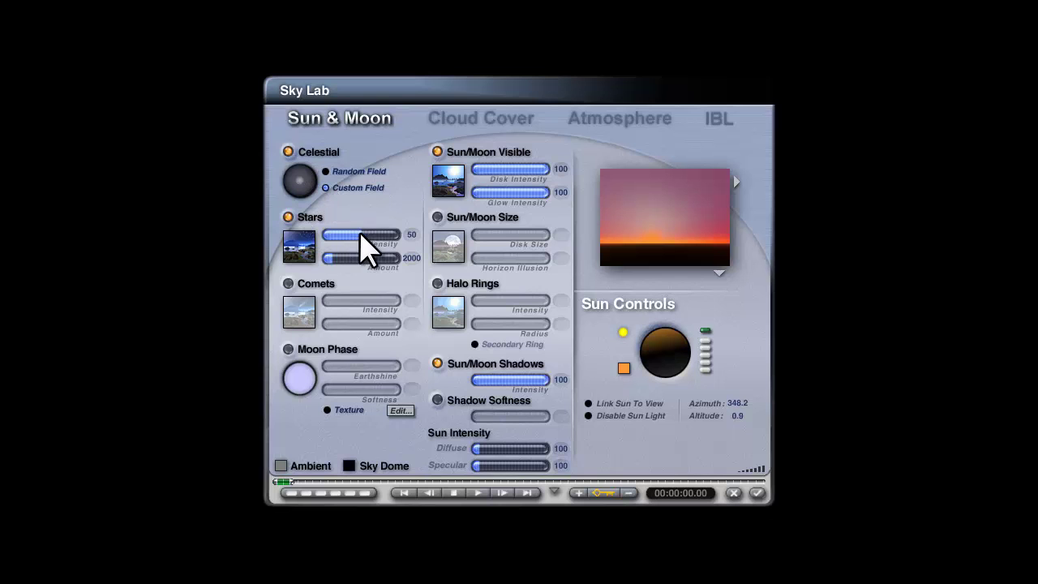
{"action": "left_click_drag", "start_coordinate": [359, 253], "coordinate": [363, 258]}
{"action": "left_click", "coordinate": [757, 493]}
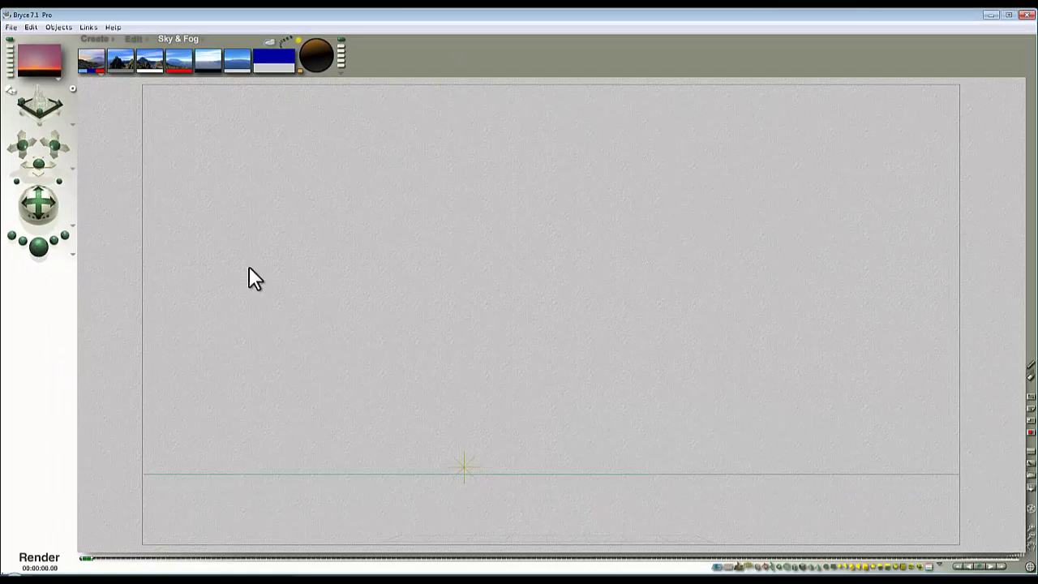
{"action": "key", "text": "ctrl+r"}
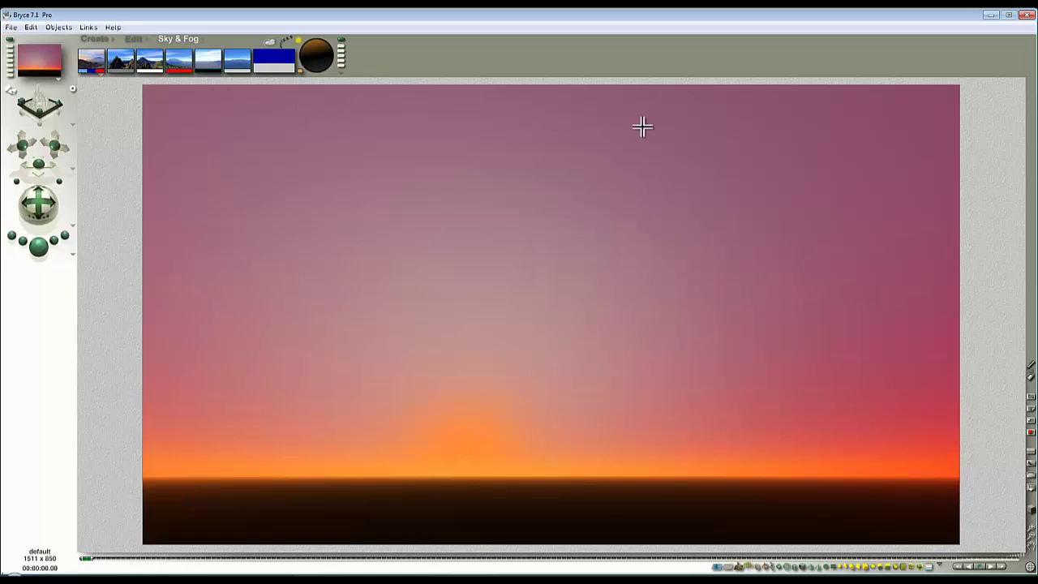
- Turn off the celestial objects in the Sky Lab's sun and moon settings
{"action": "left_click", "coordinate": [270, 50]}
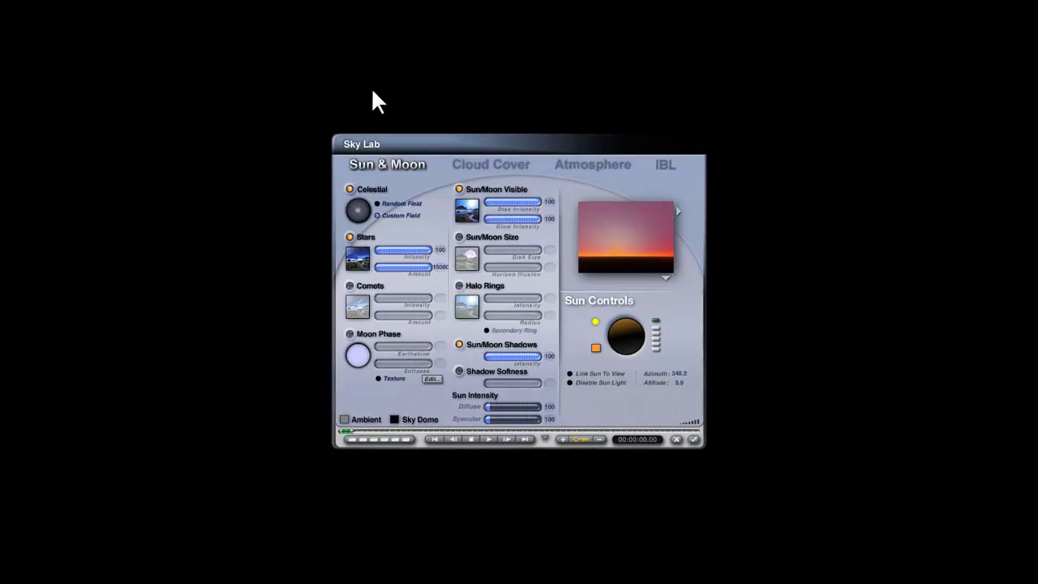
{"action": "left_click", "coordinate": [288, 152]}
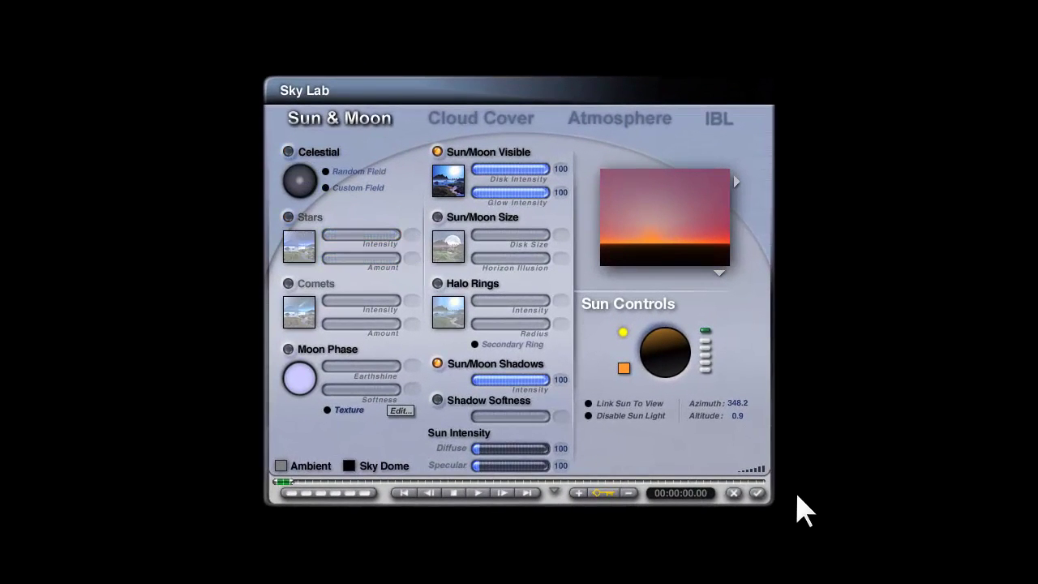
{"action": "left_click", "coordinate": [757, 492]}
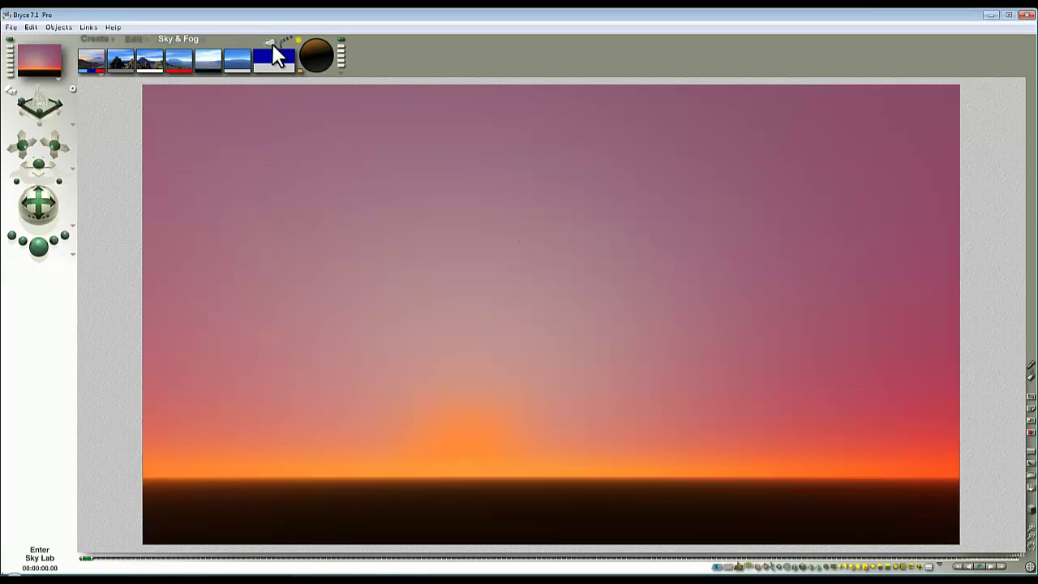
- Enable an HDRI image in the Sky Lab's IBL settings and generate it from the current sky at resolution 600
{"action": "left_click", "coordinate": [272, 42]}
{"action": "left_click", "coordinate": [651, 176]}
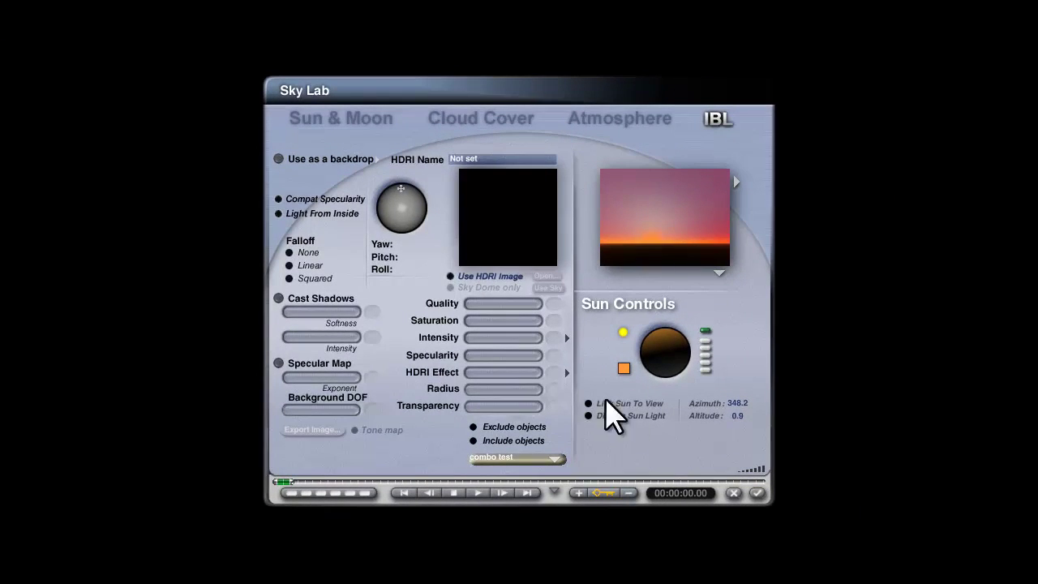
{"action": "left_click", "coordinate": [451, 277]}
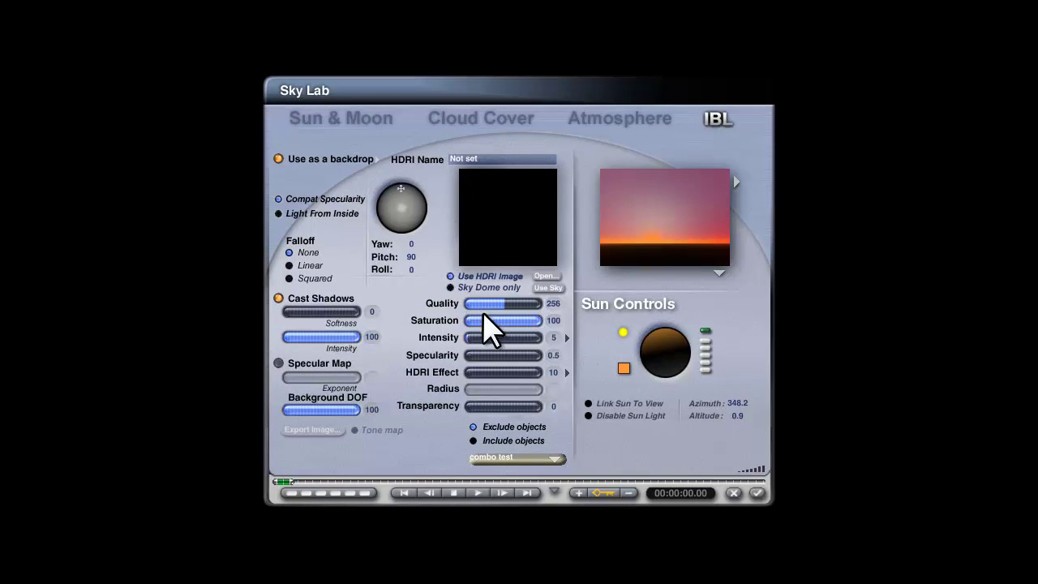
{"action": "left_click", "coordinate": [549, 289]}
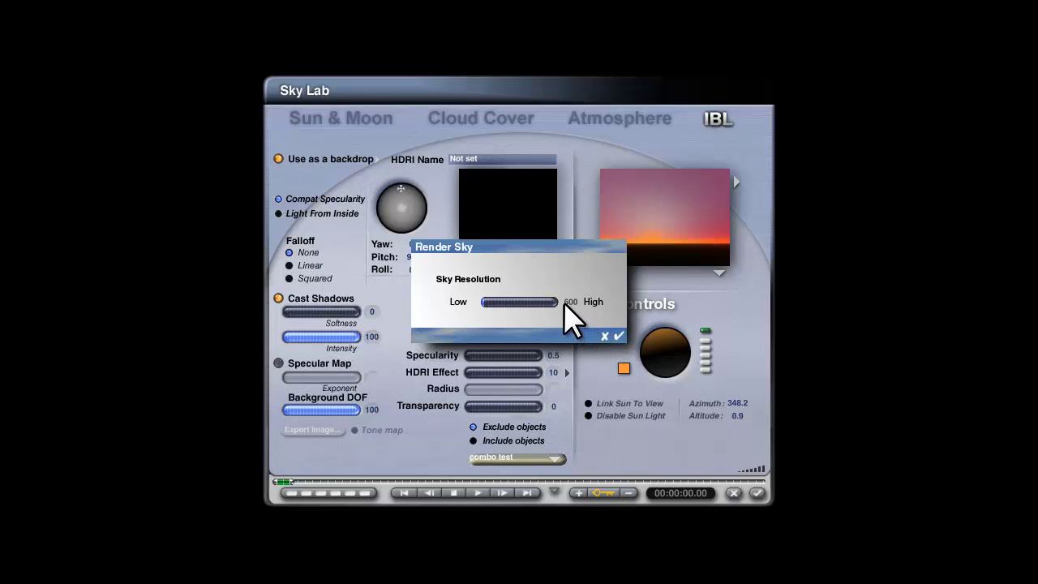
{"action": "left_click", "coordinate": [619, 335]}
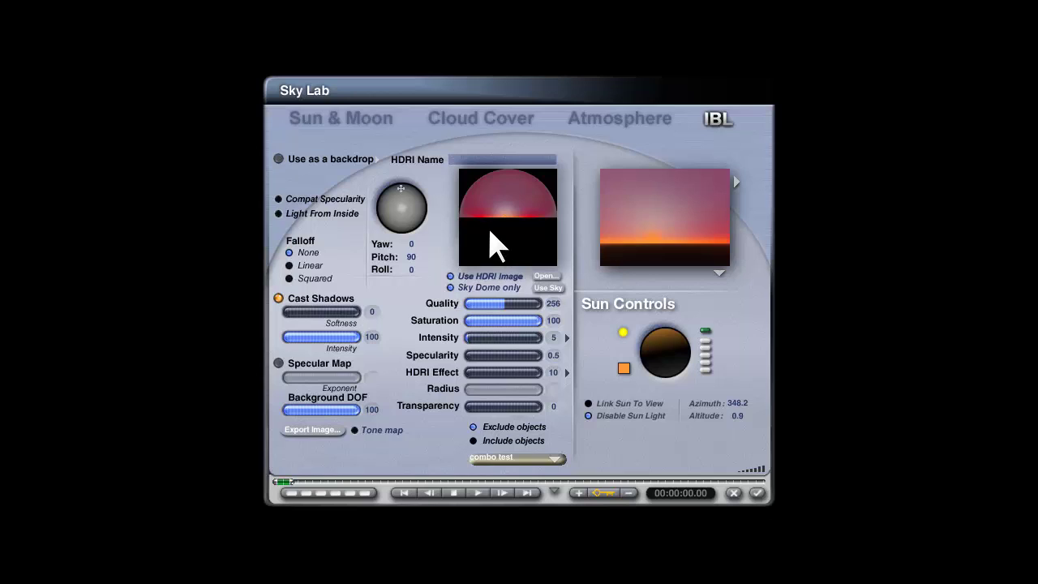
- Set the IBL quality to 16 and both the specularity and HDRI effect to 0
{"action": "left_click", "coordinate": [496, 303]}
{"action": "left_click", "coordinate": [559, 356]}
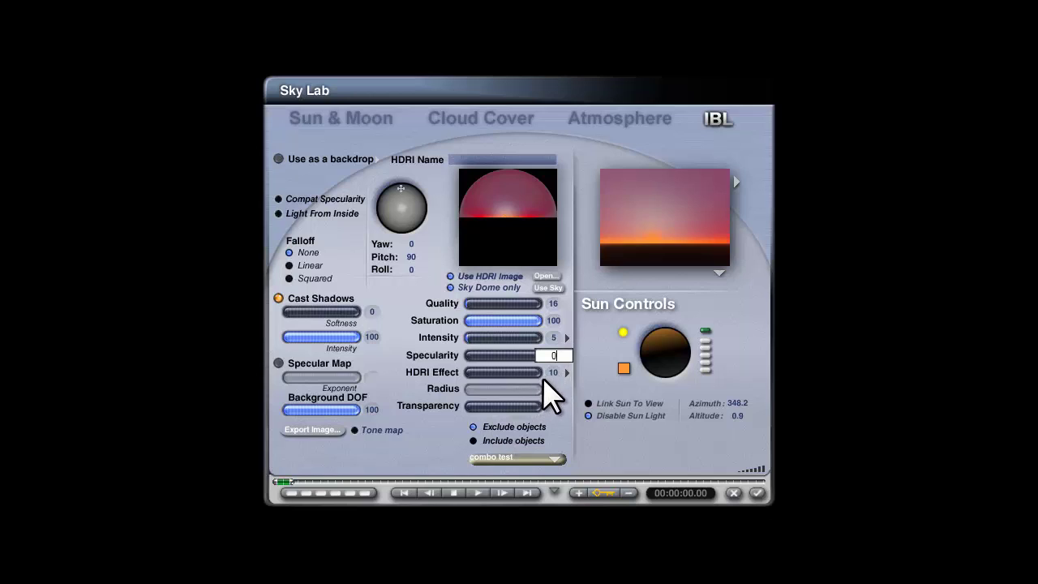
{"action": "type", "text": "0"}
{"action": "left_click", "coordinate": [554, 372]}
{"action": "type", "text": "0"}
{"action": "key", "text": "Return"}
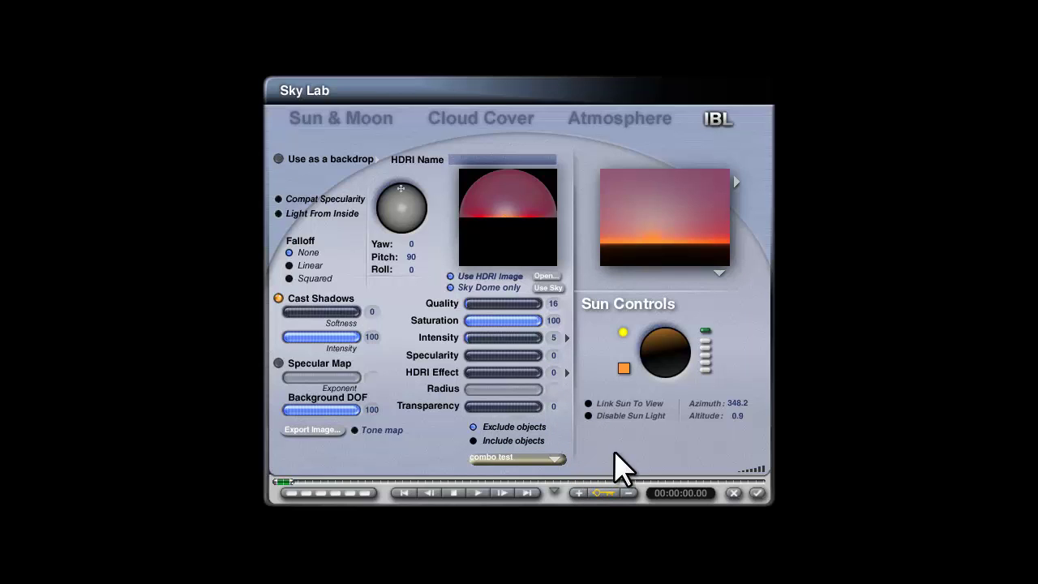
- Use the HDRI image as a backdrop with the Add to sky blend option
{"action": "left_click", "coordinate": [278, 158]}
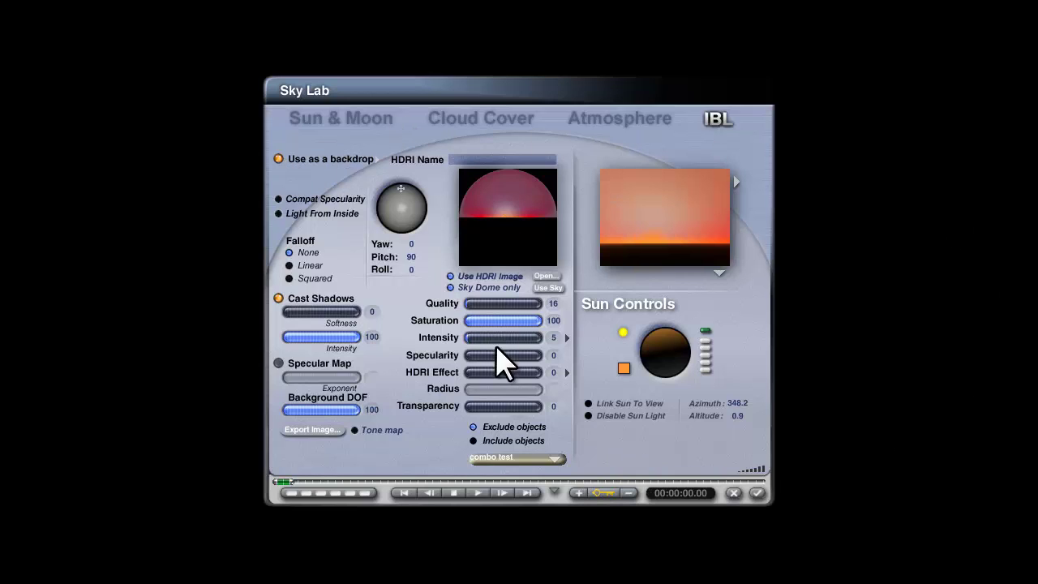
{"action": "left_click", "coordinate": [376, 160]}
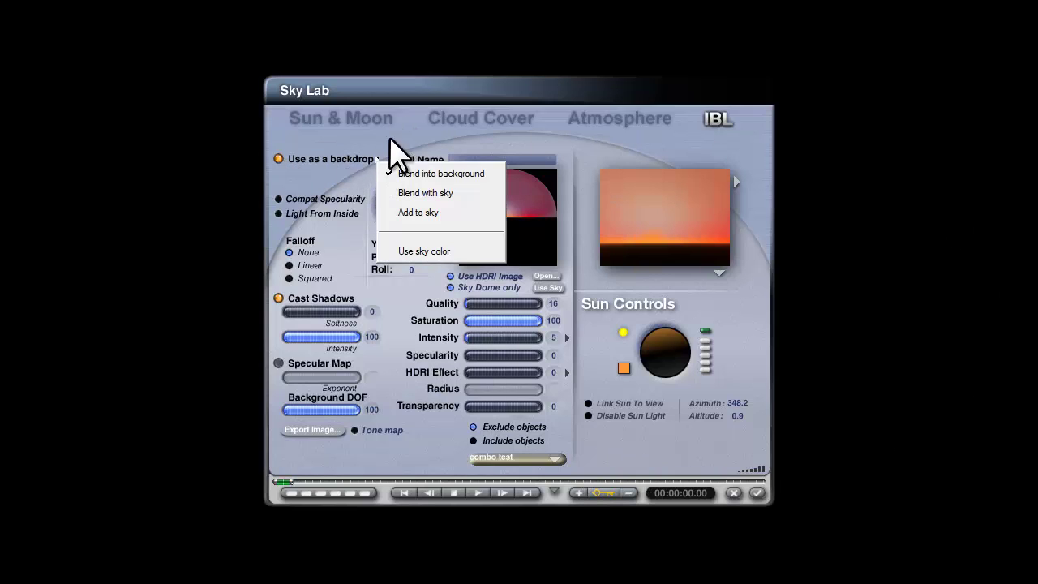
{"action": "left_click", "coordinate": [430, 211]}
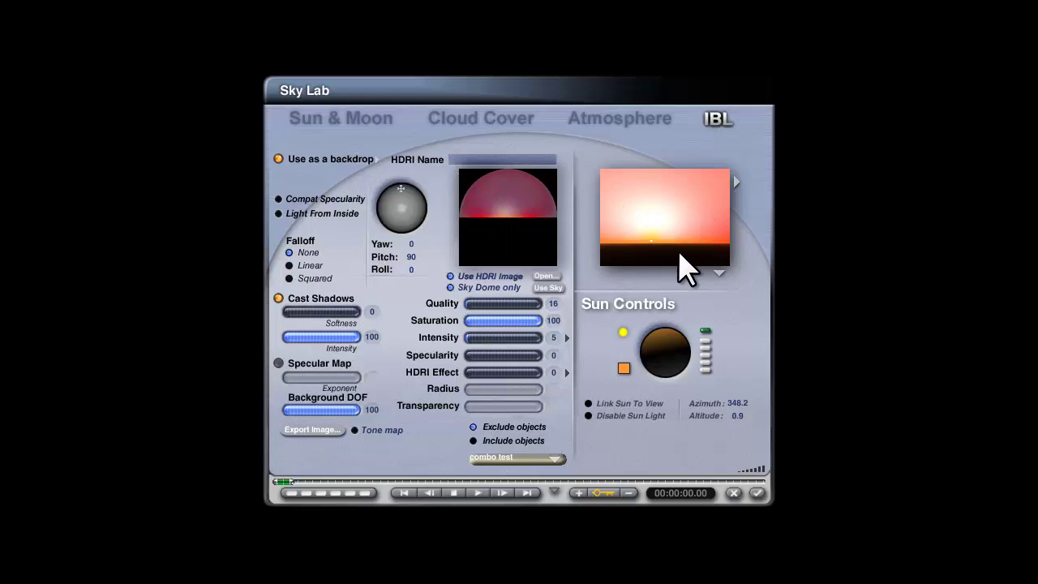
- Turn the celestial stars back on, set the IBL intensity to 3, and apply the Sky Lab settings
{"action": "left_click", "coordinate": [355, 118]}
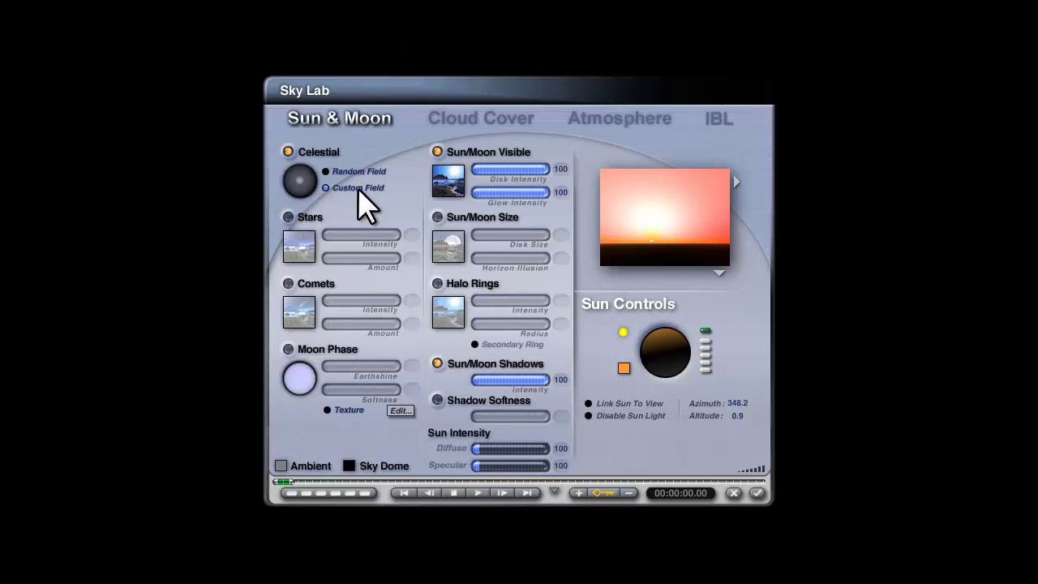
{"action": "left_click", "coordinate": [288, 217]}
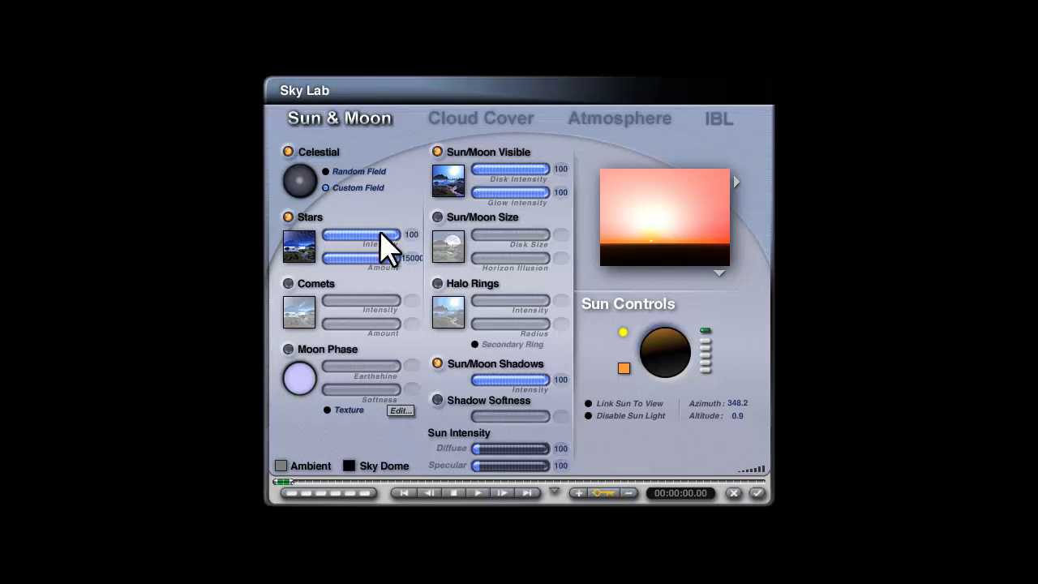
{"action": "left_click", "coordinate": [718, 118]}
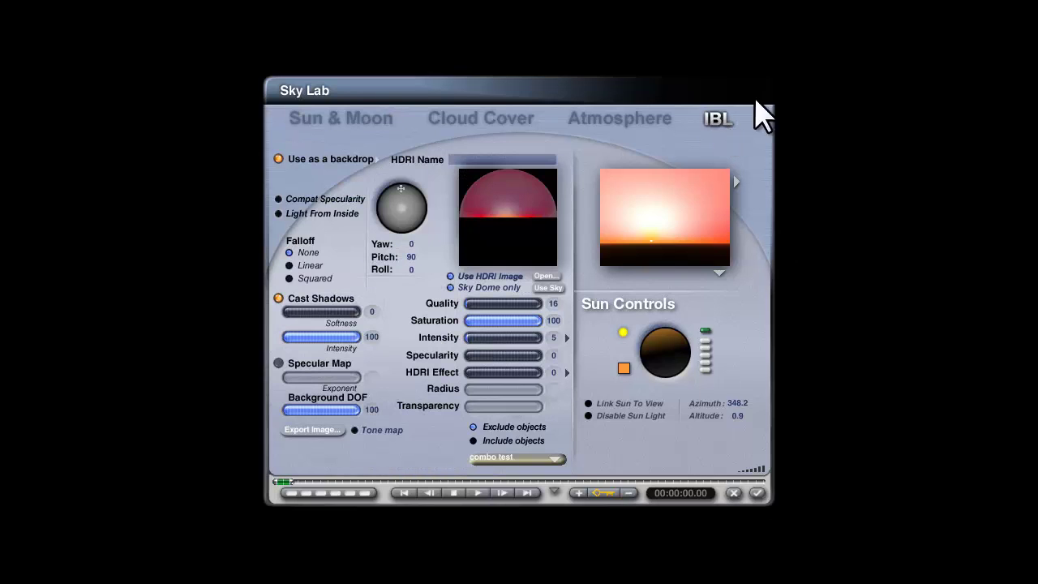
{"action": "left_click", "coordinate": [554, 337]}
{"action": "type", "text": "3"}
{"action": "key", "text": "Return"}
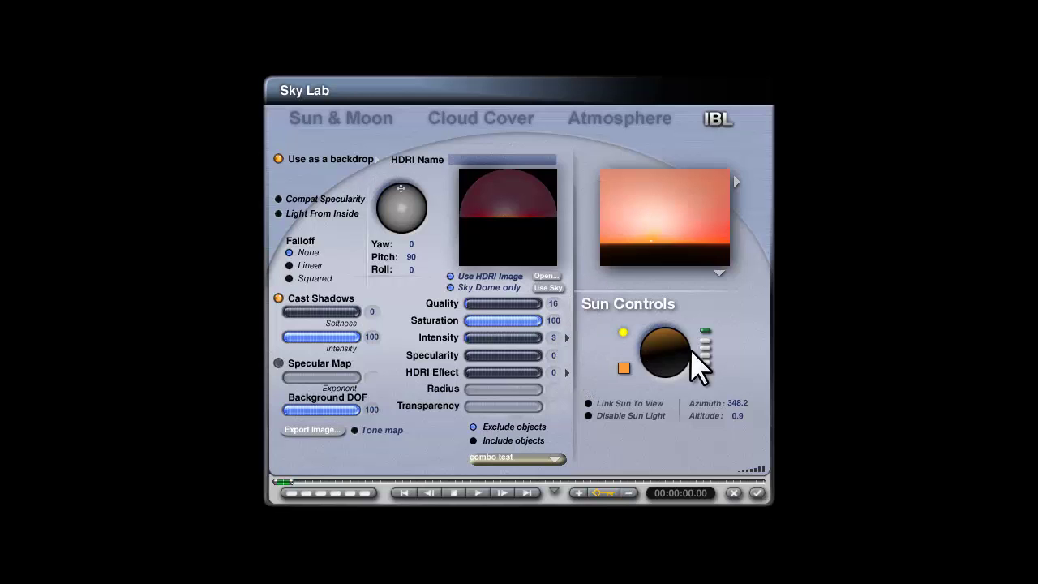
{"action": "left_click", "coordinate": [758, 493]}
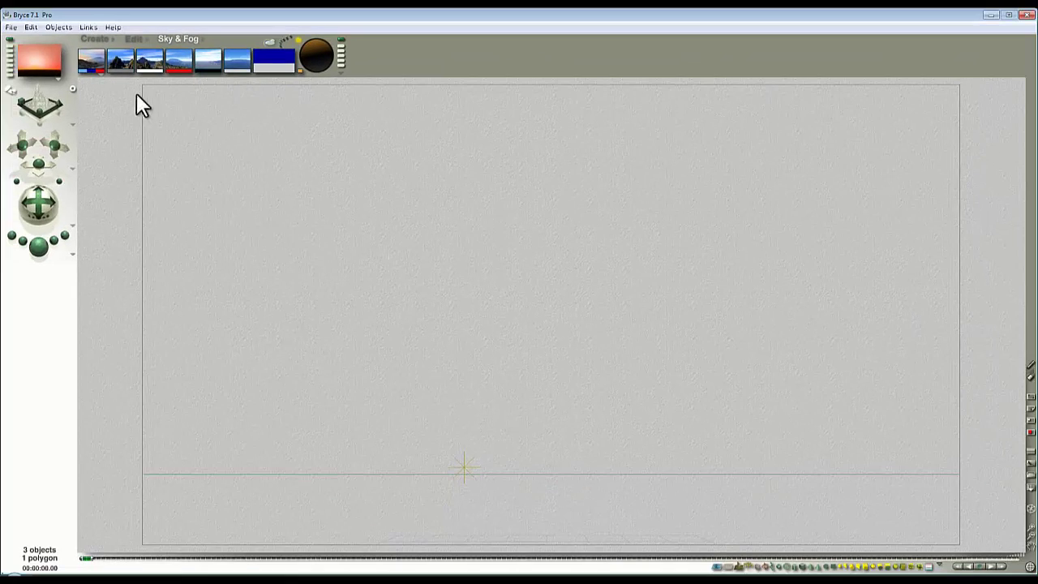
- Switch the sky mode away from the custom sky and render the scene
{"action": "left_click_drag", "start_coordinate": [99, 72], "coordinate": [103, 117]}
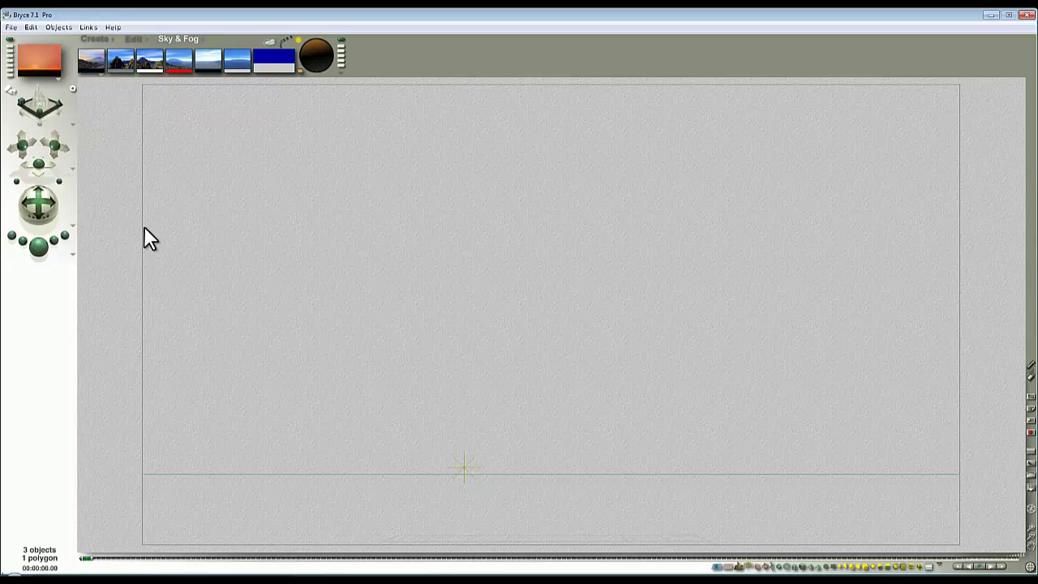
{"action": "left_click", "coordinate": [42, 246]}
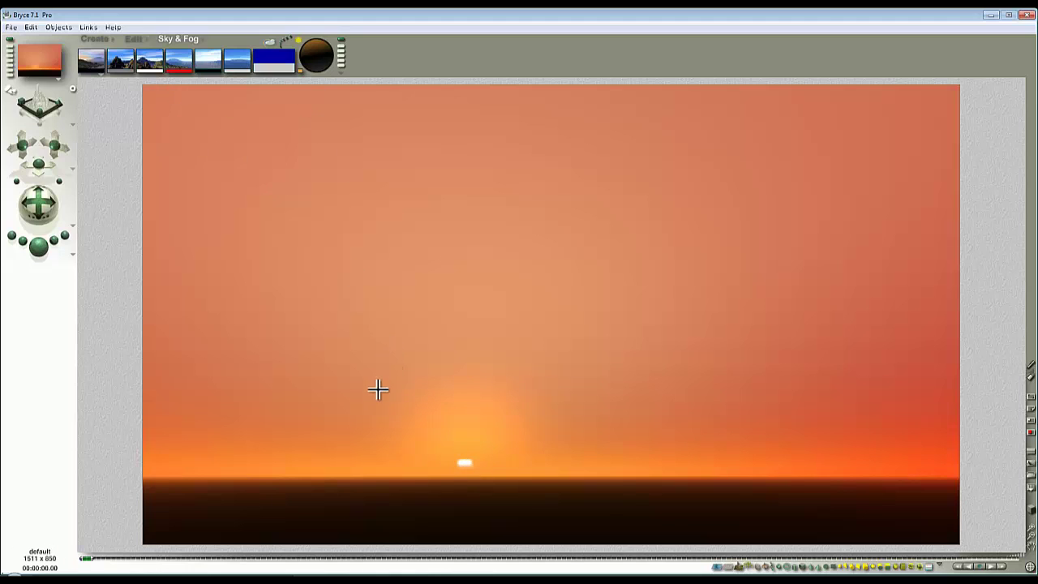
- Disable both the stratus and cumulus clouds and render the scene
{"action": "left_click", "coordinate": [341, 71]}
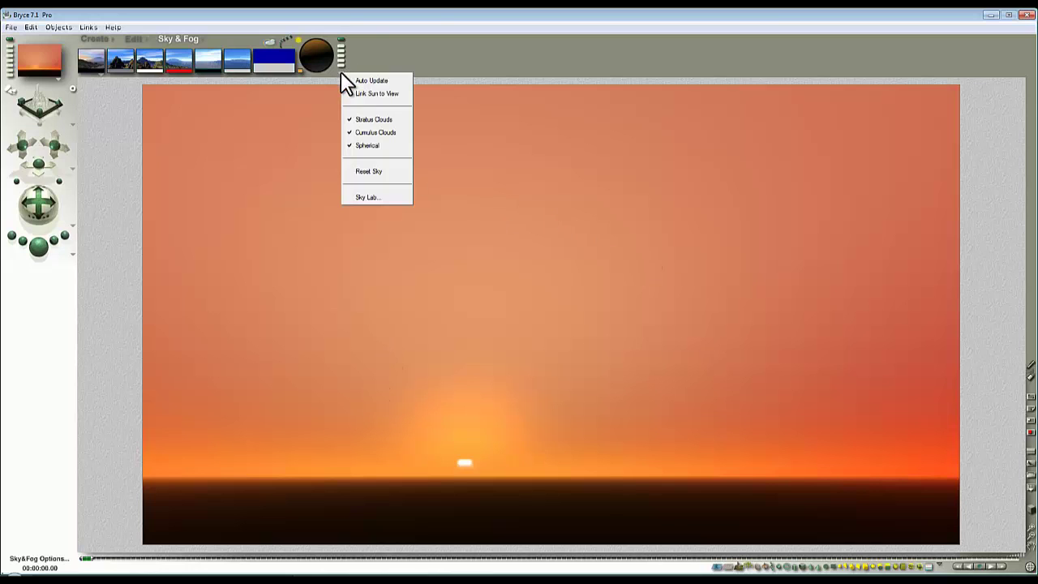
{"action": "left_click", "coordinate": [371, 116]}
{"action": "left_click", "coordinate": [342, 72]}
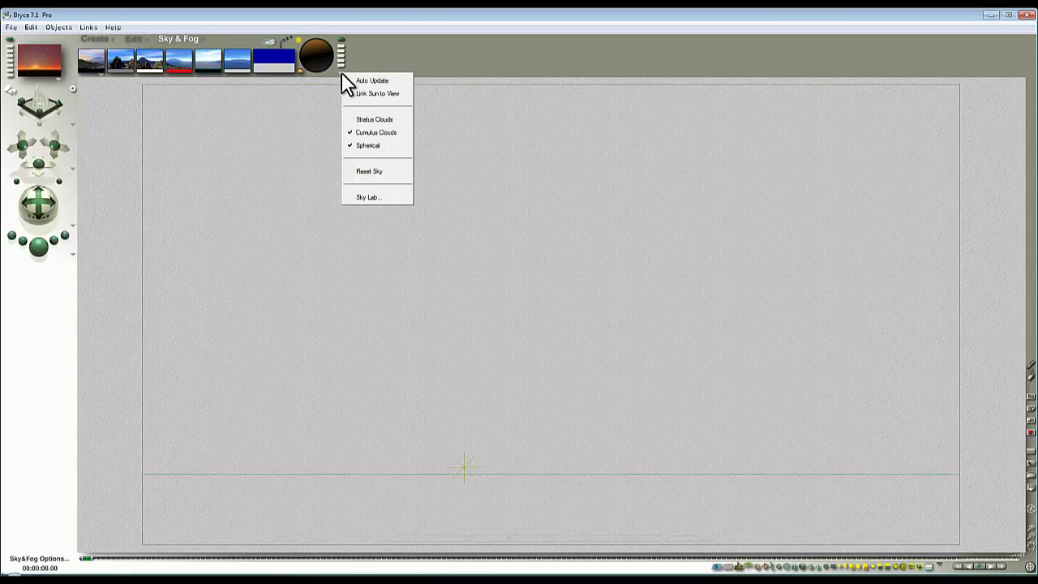
{"action": "left_click", "coordinate": [378, 120]}
{"action": "left_click", "coordinate": [31, 248]}
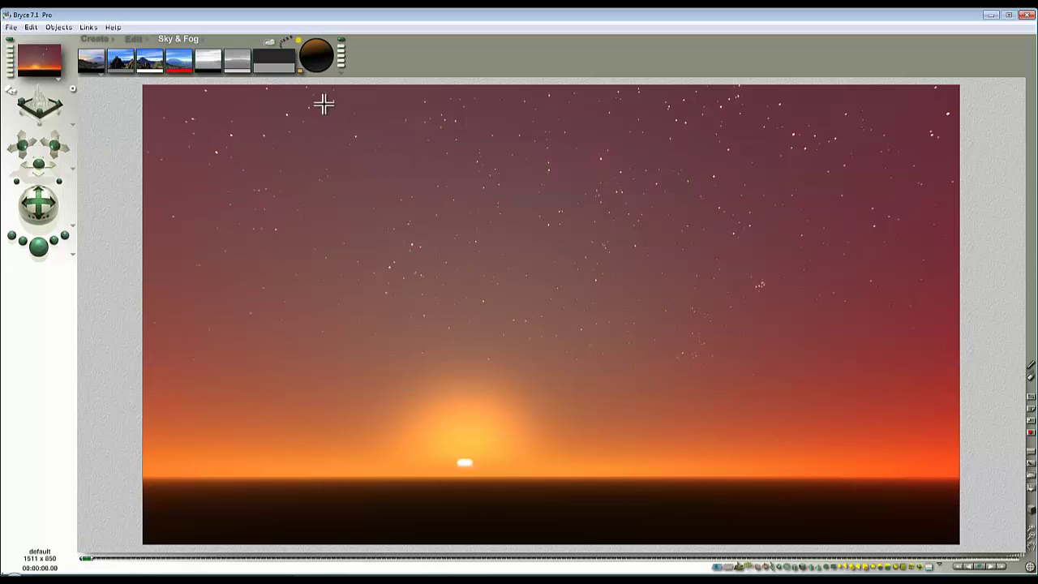
- Set the sun colour to white by sampling the fog colour
{"action": "left_click_drag", "start_coordinate": [299, 71], "coordinate": [157, 73]}
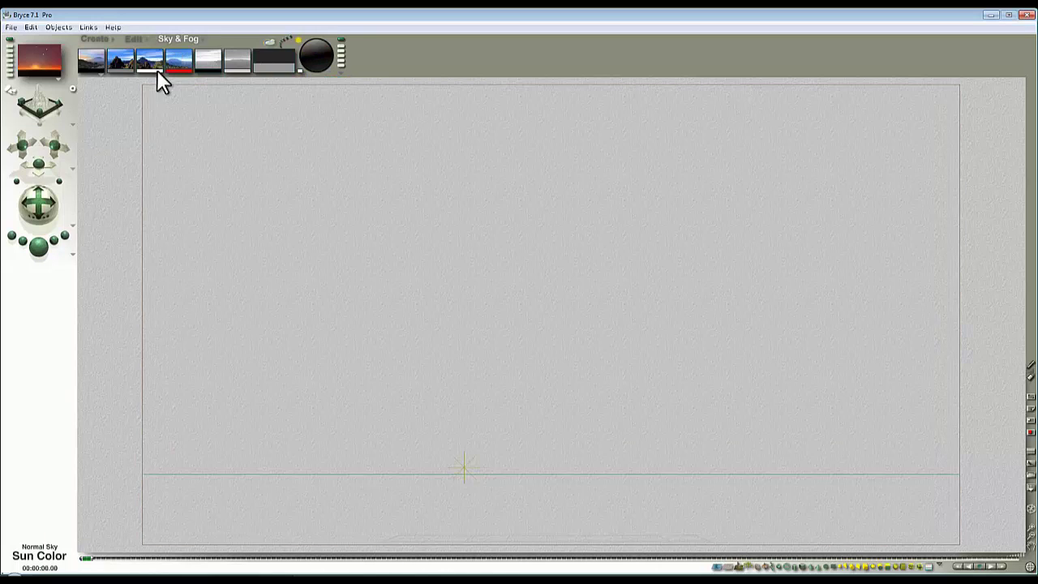
- Render the scene with the white sun, restore the previous orange sun colour, and render it again
{"action": "left_click", "coordinate": [40, 247]}
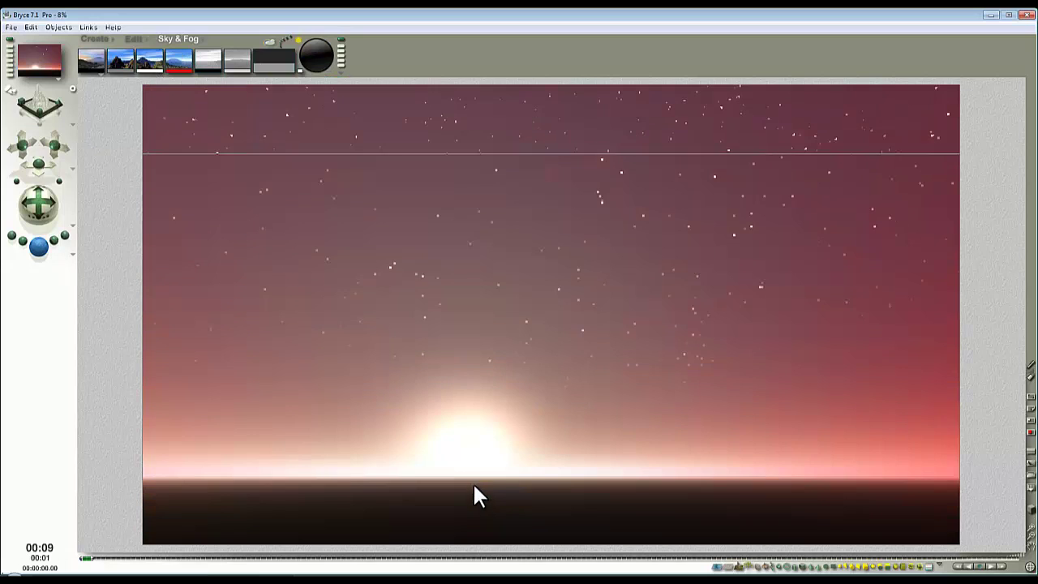
{"action": "left_click", "coordinate": [348, 120]}
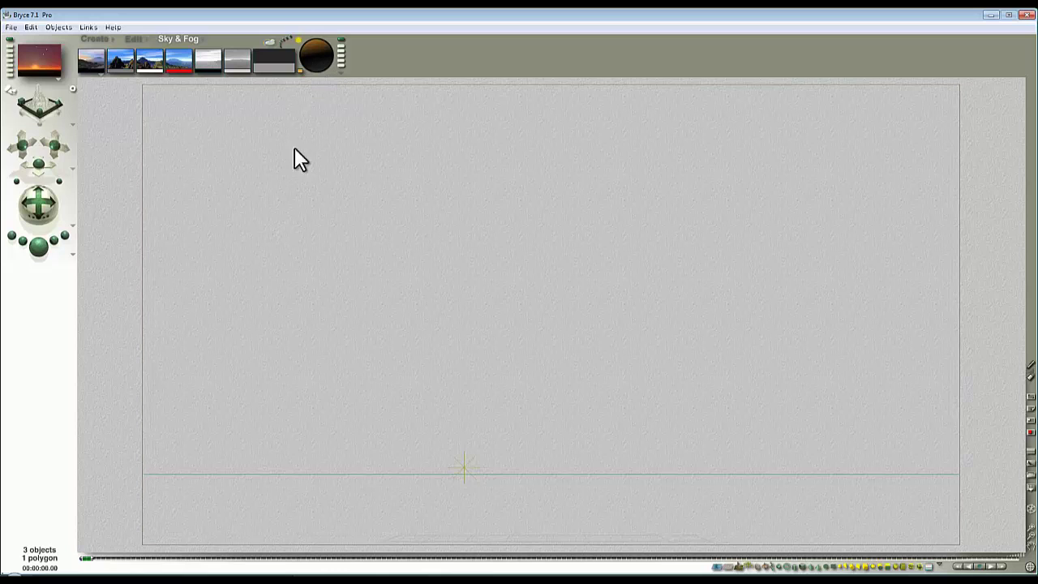
{"action": "key", "text": "ctrl+r"}
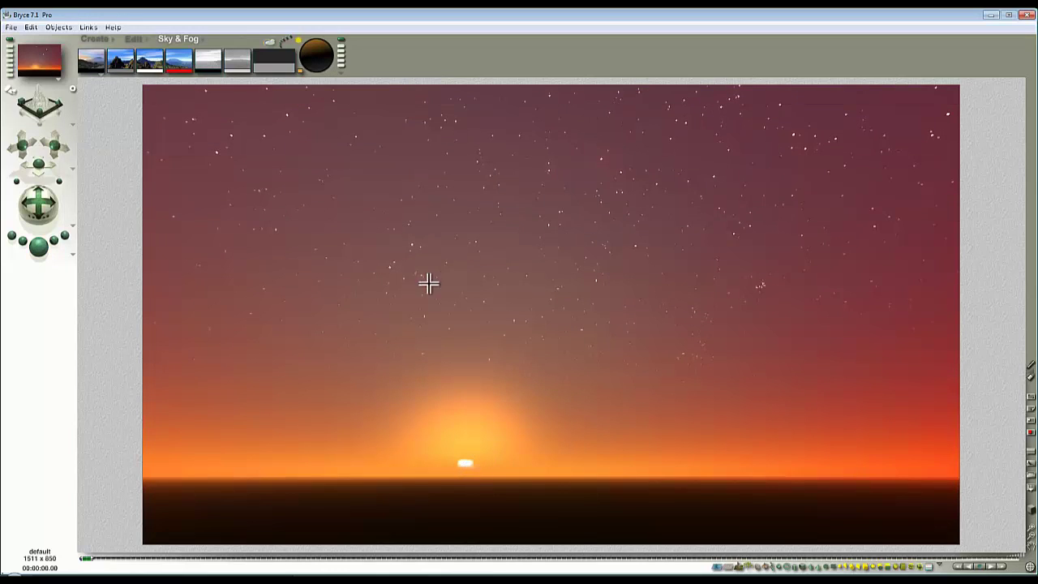
- Reposition the sun slightly higher above the horizon and render the scene
{"action": "left_click", "coordinate": [321, 65]}
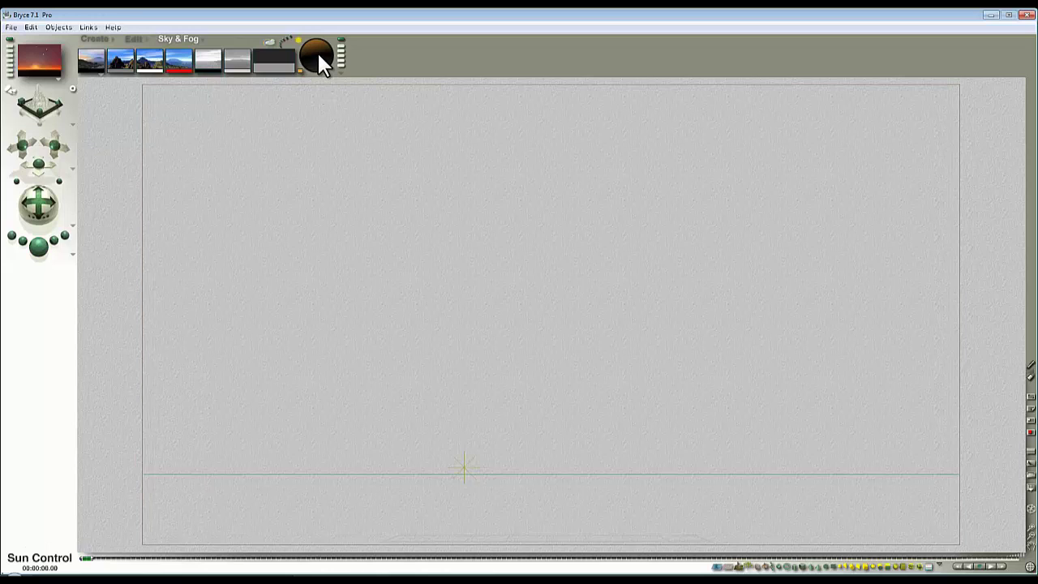
{"action": "left_click_drag", "start_coordinate": [320, 65], "coordinate": [186, 167]}
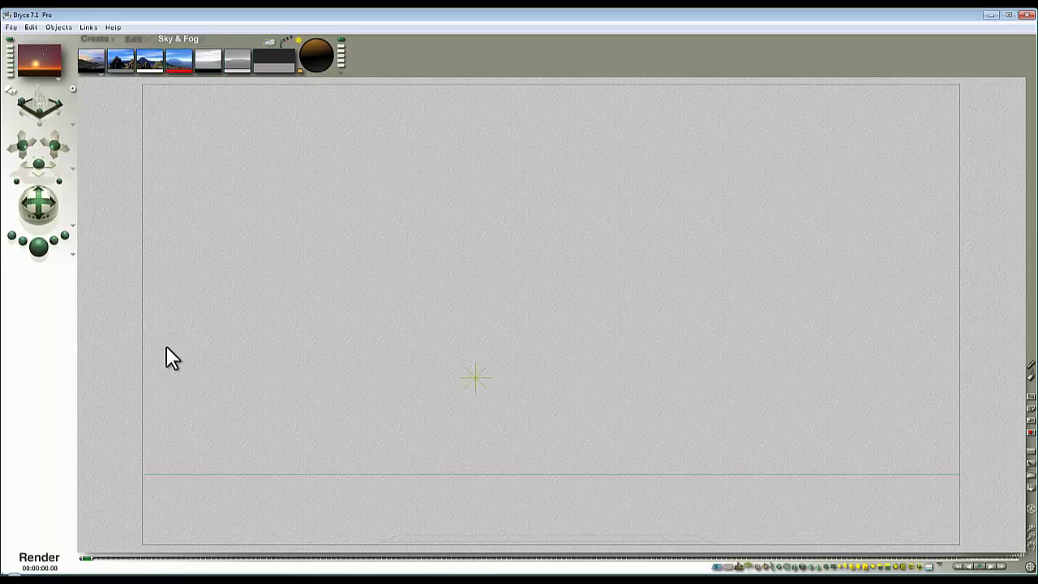
{"action": "key", "text": "ctrl+r"}
{"action": "left_click", "coordinate": [381, 354]}
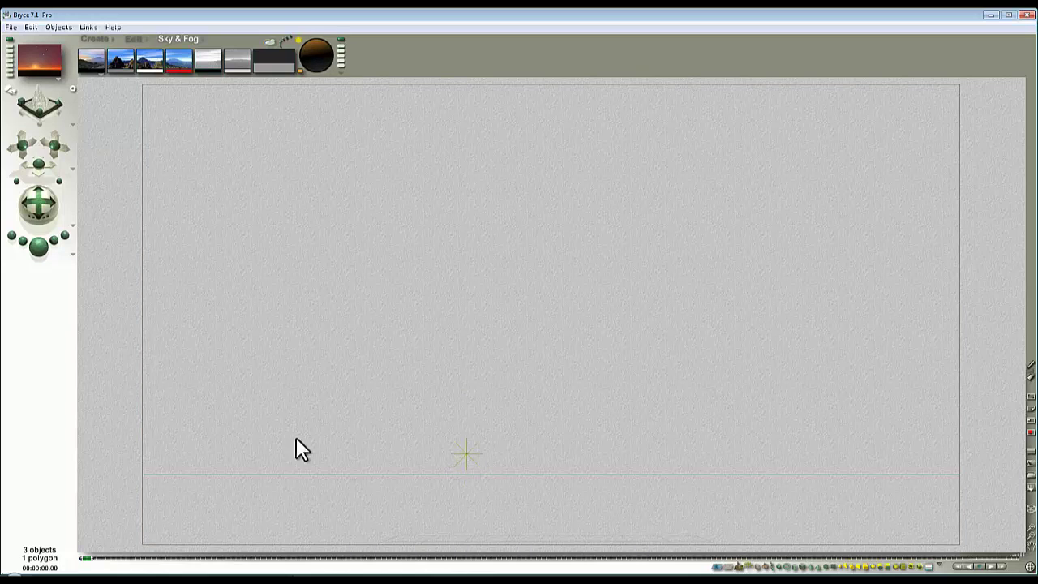
{"action": "left_click", "coordinate": [42, 250]}
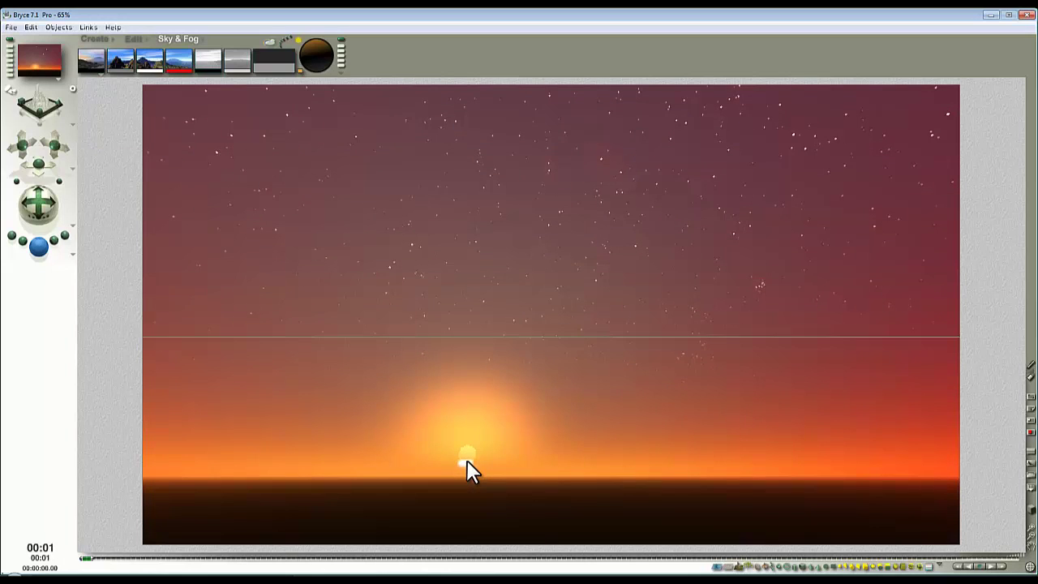
- Lower the sun a little closer to the horizon, keeping its disc above the line, and render the result
{"action": "left_click", "coordinate": [466, 462]}
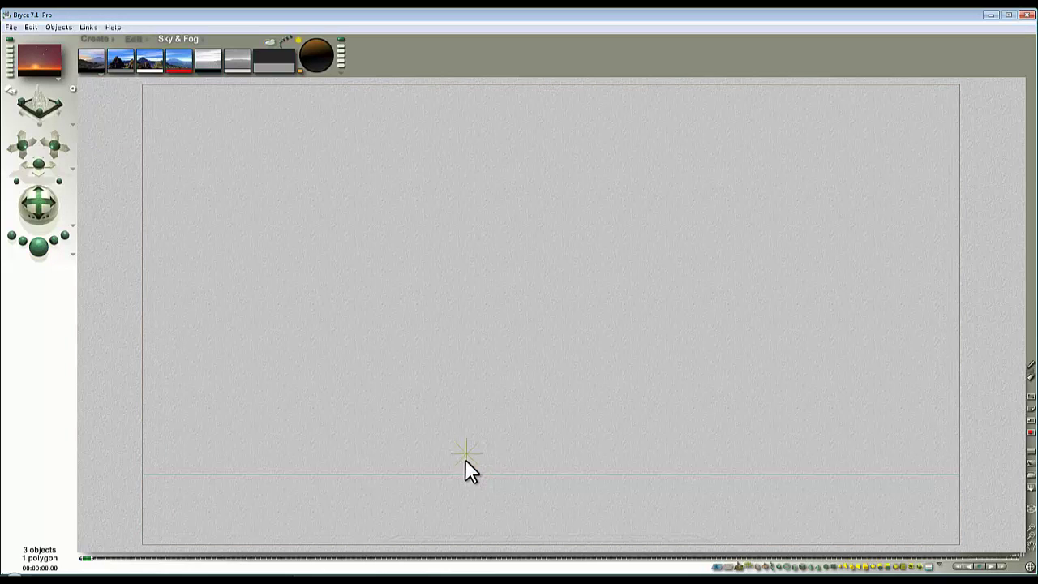
{"action": "left_click", "coordinate": [34, 251]}
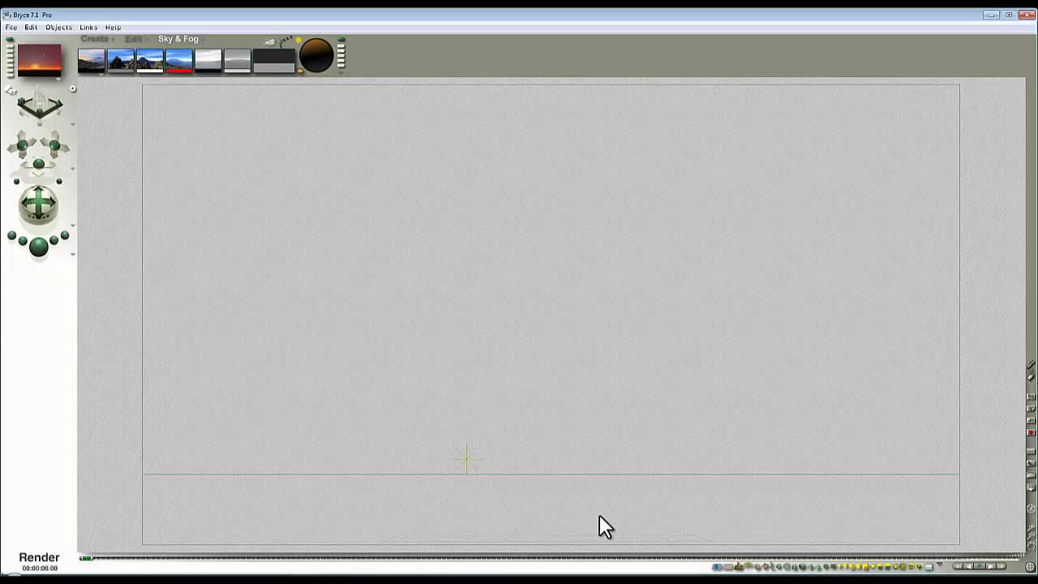
{"action": "left_click", "coordinate": [469, 467]}
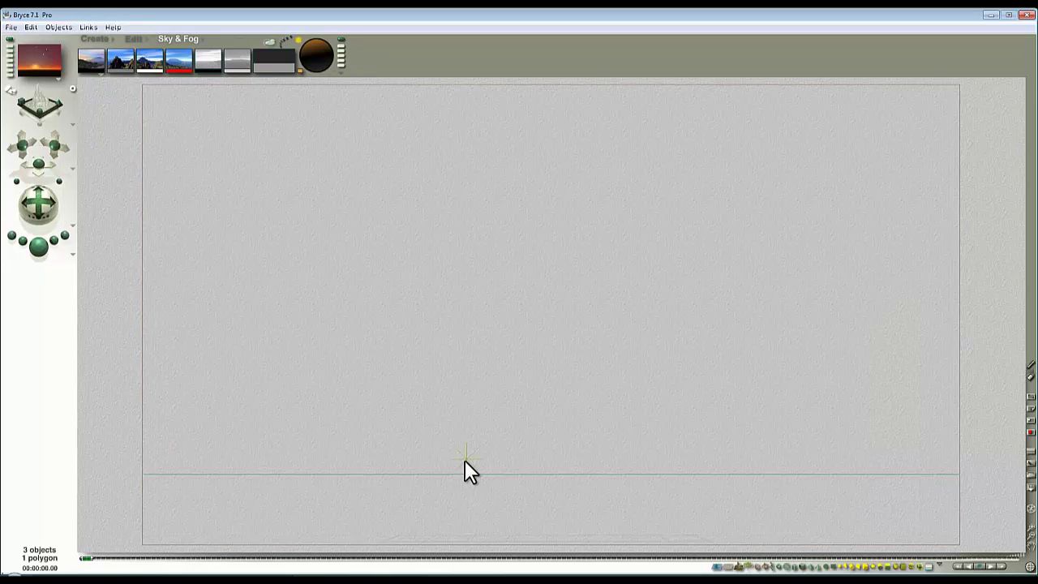
{"action": "left_click", "coordinate": [44, 243]}
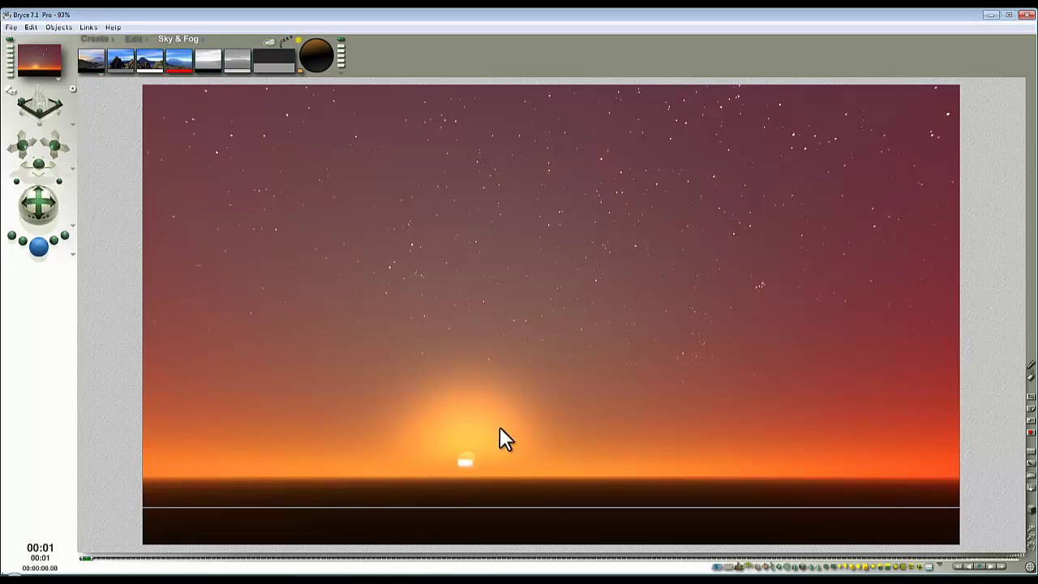
- Try a sun colour of RGB 255, 173, 120 in a render, undo it, and render the orange sun again
{"action": "left_click", "coordinate": [299, 71]}
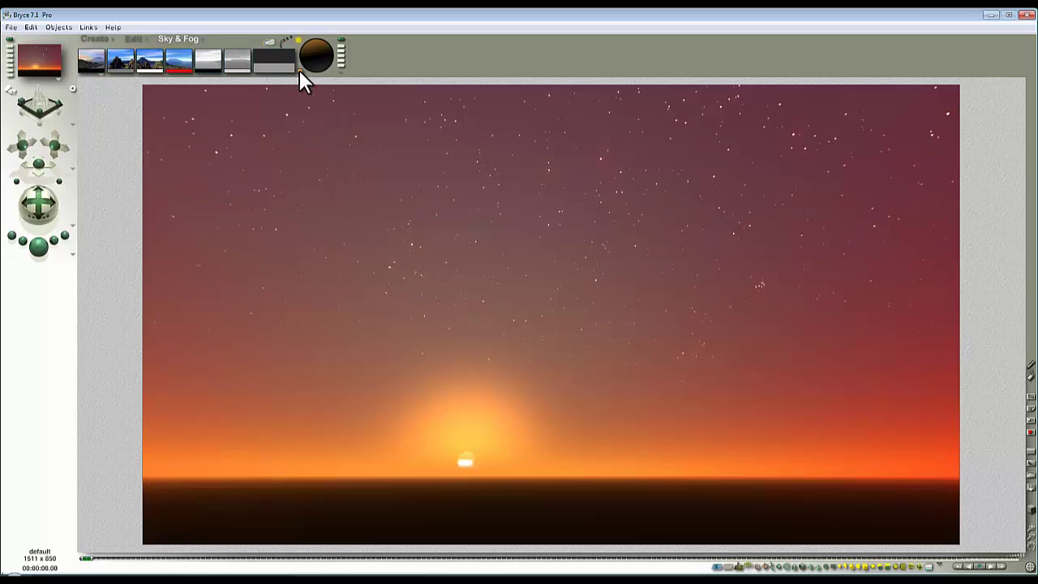
{"action": "left_click_drag", "start_coordinate": [541, 292], "coordinate": [554, 292]}
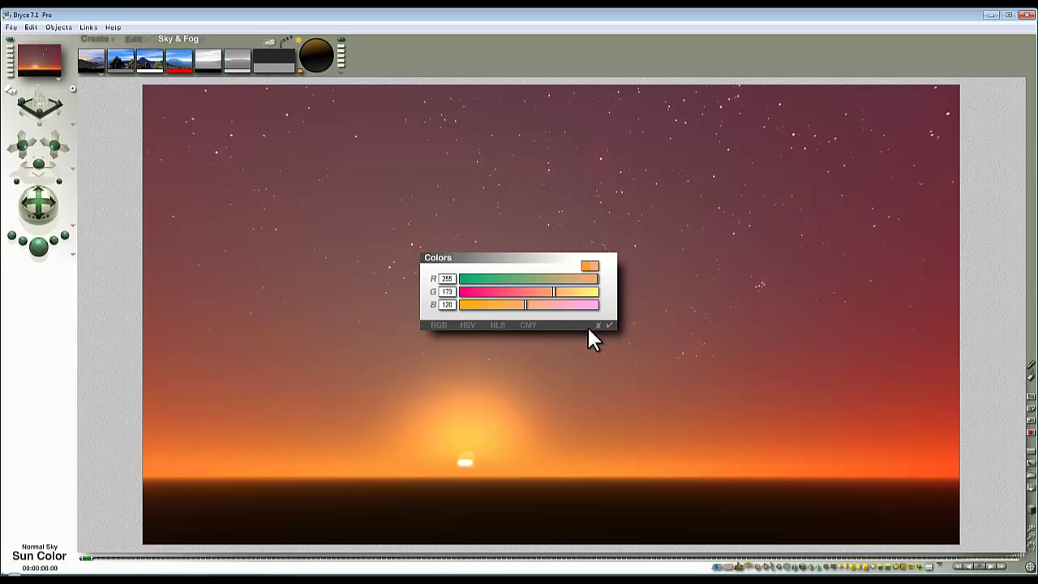
{"action": "left_click", "coordinate": [608, 325]}
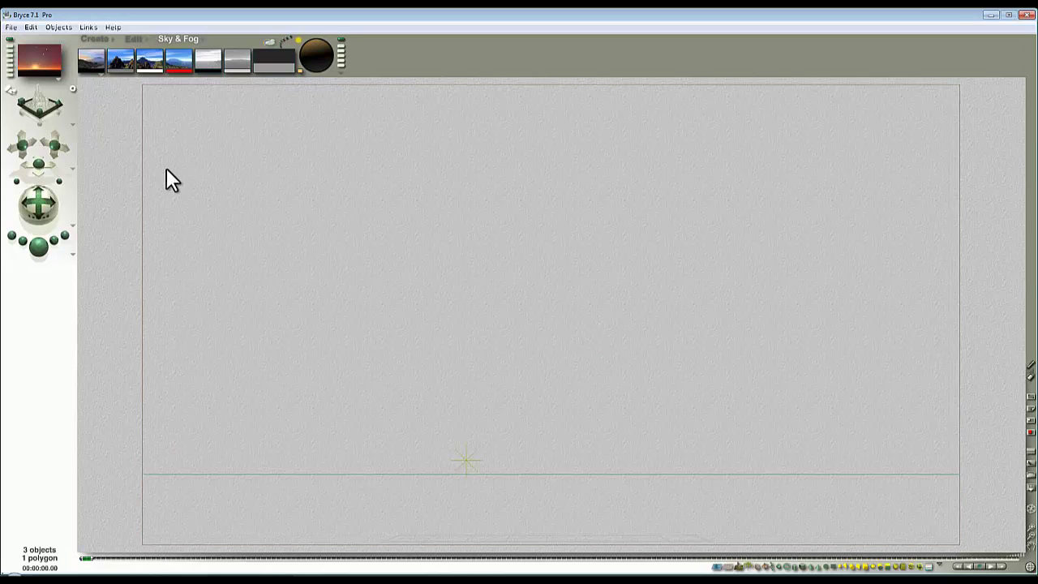
{"action": "left_click", "coordinate": [38, 248]}
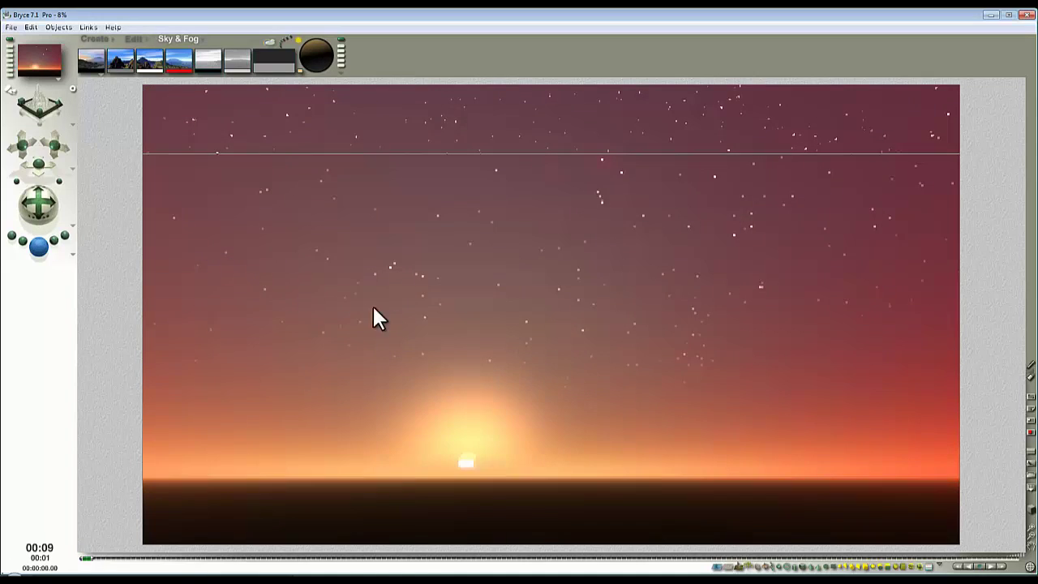
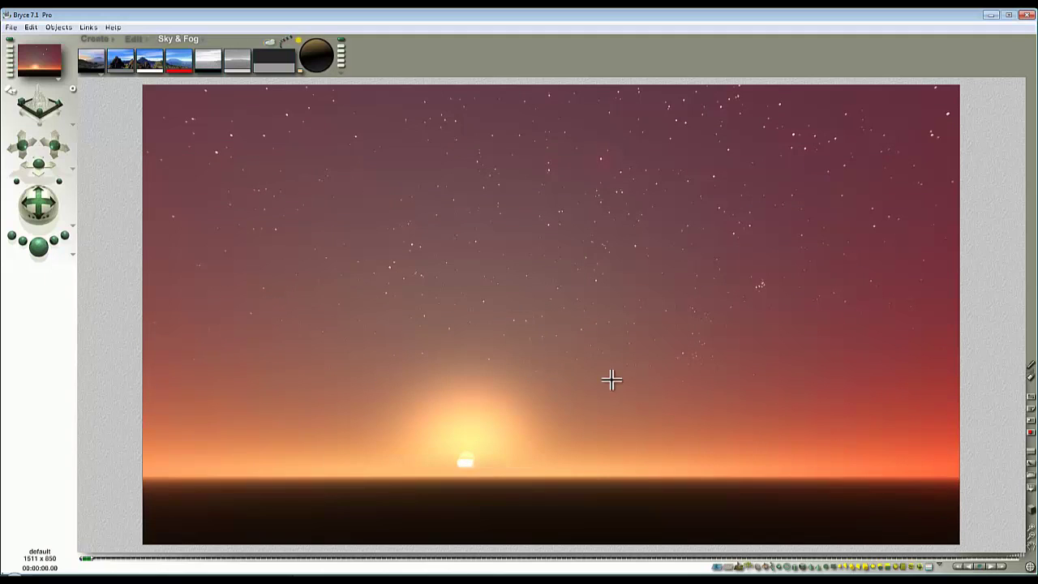
{"action": "left_click", "coordinate": [418, 328]}
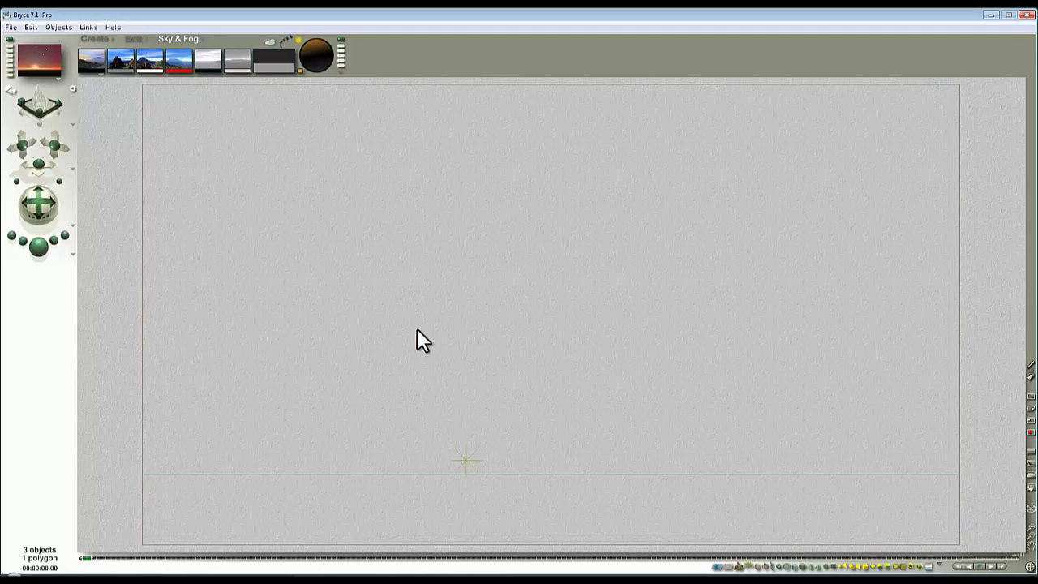
{"action": "left_click", "coordinate": [41, 246]}
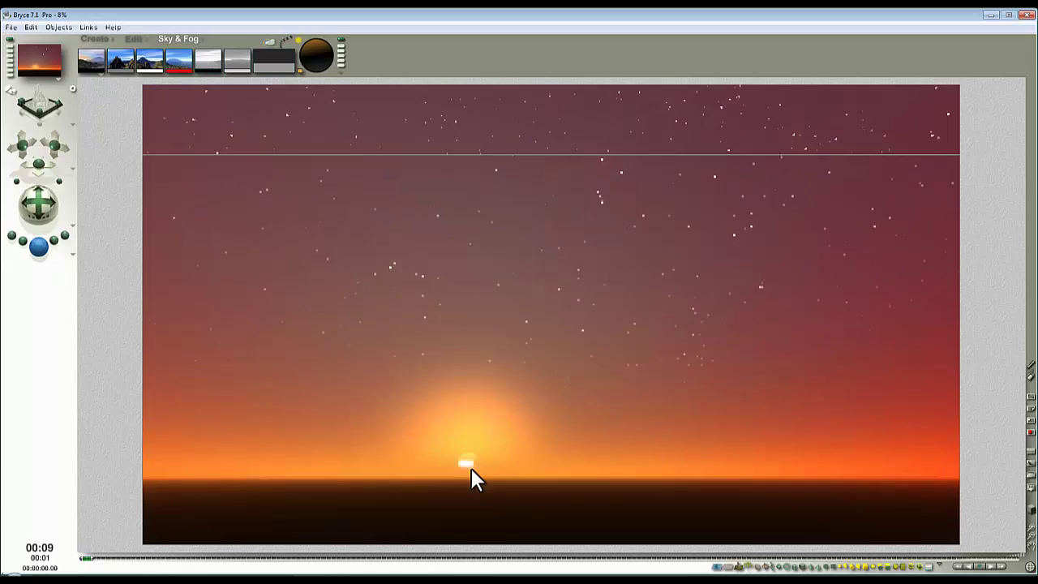
- Create a sphere, enlarge it, and move it far in front of the camera in the top view
{"action": "left_click", "coordinate": [96, 39]}
{"action": "left_click", "coordinate": [191, 67]}
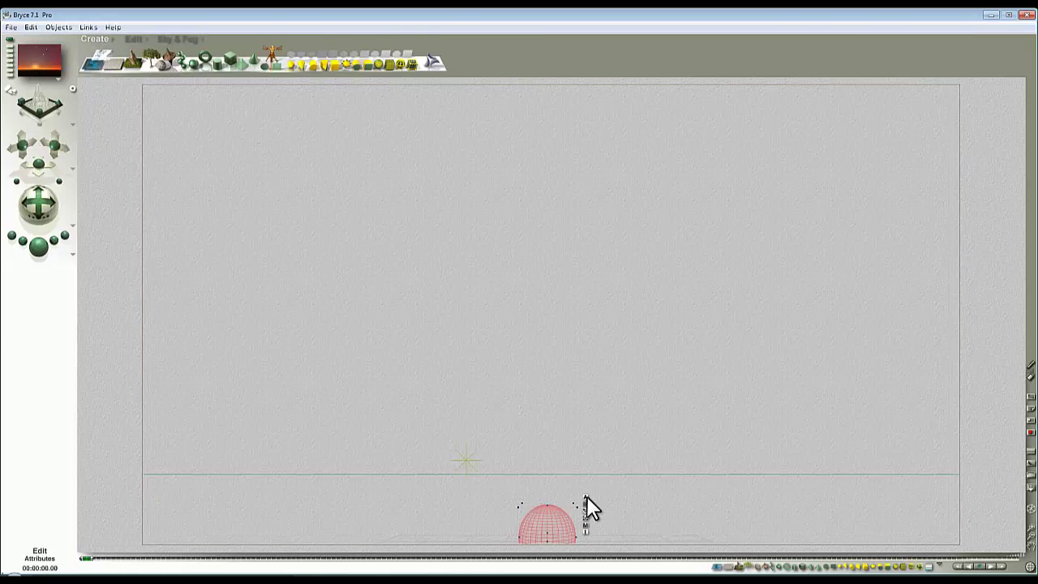
{"action": "key", "text": "3"}
{"action": "left_click", "coordinate": [1031, 538]}
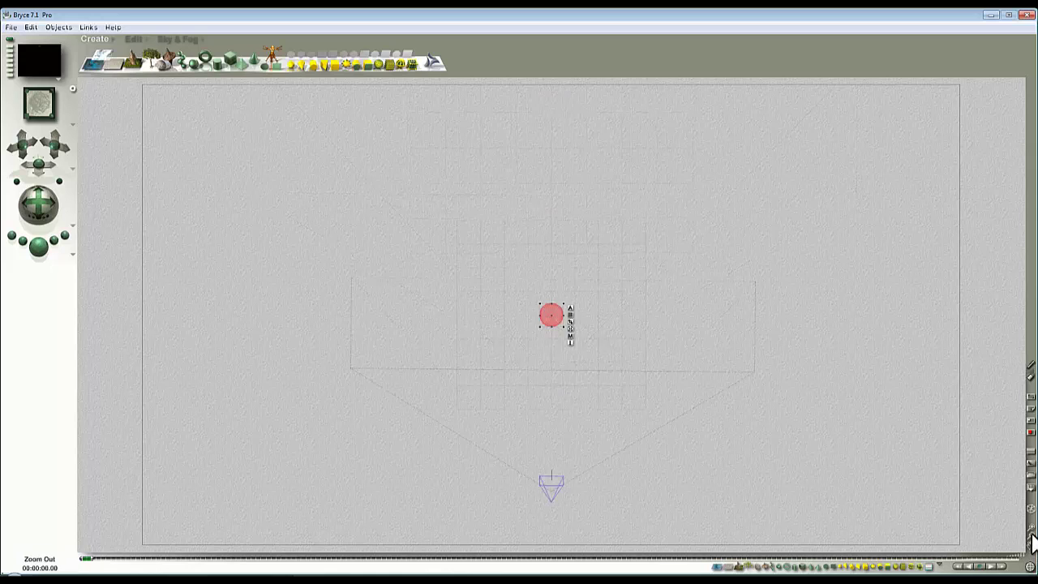
{"action": "left_click", "coordinate": [134, 39]}
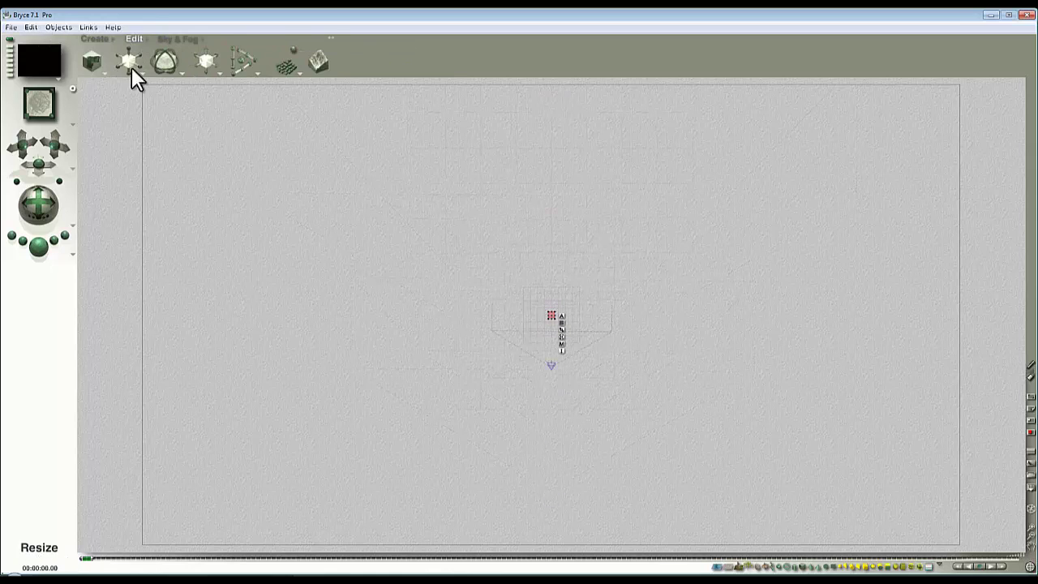
{"action": "left_click", "coordinate": [129, 63]}
{"action": "left_click_drag", "start_coordinate": [553, 320], "coordinate": [540, 201]}
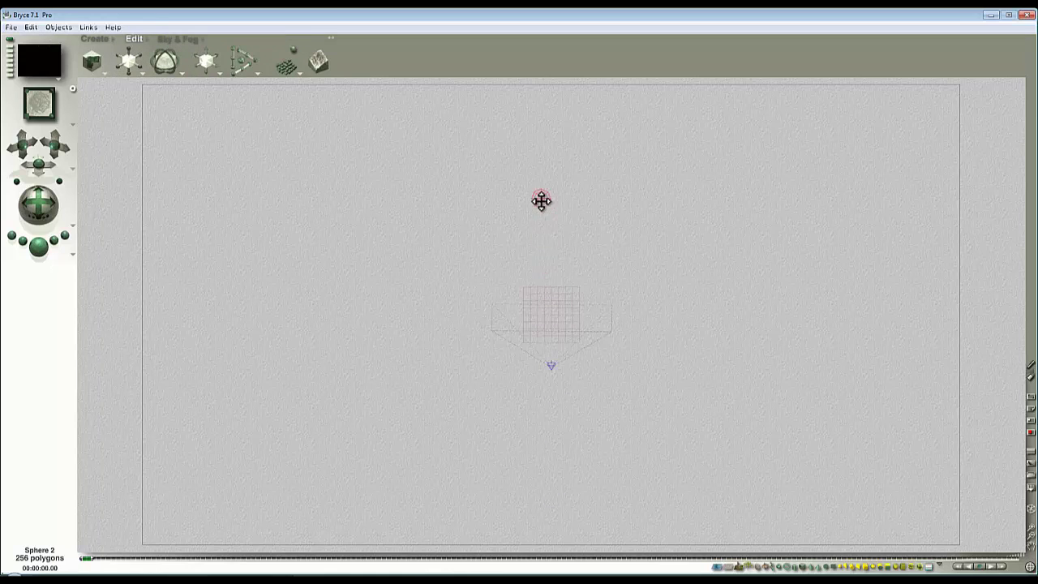
- In the camera view, place the sphere over the sun, shrink it to just cover the disc, and render the scene
{"action": "key", "text": "1"}
{"action": "left_click_drag", "start_coordinate": [519, 498], "coordinate": [461, 466]}
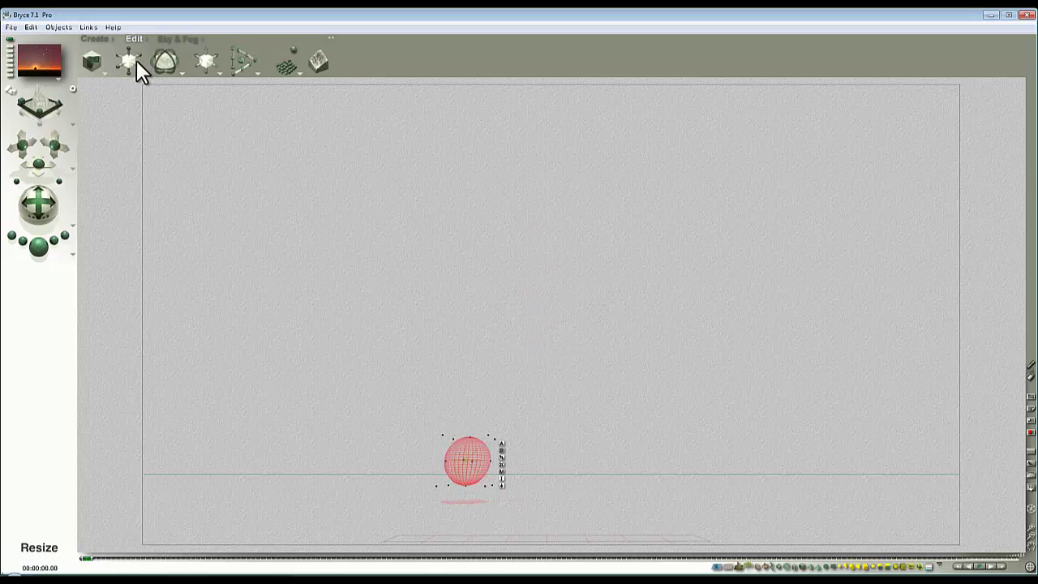
{"action": "left_click_drag", "start_coordinate": [136, 60], "coordinate": [110, 62]}
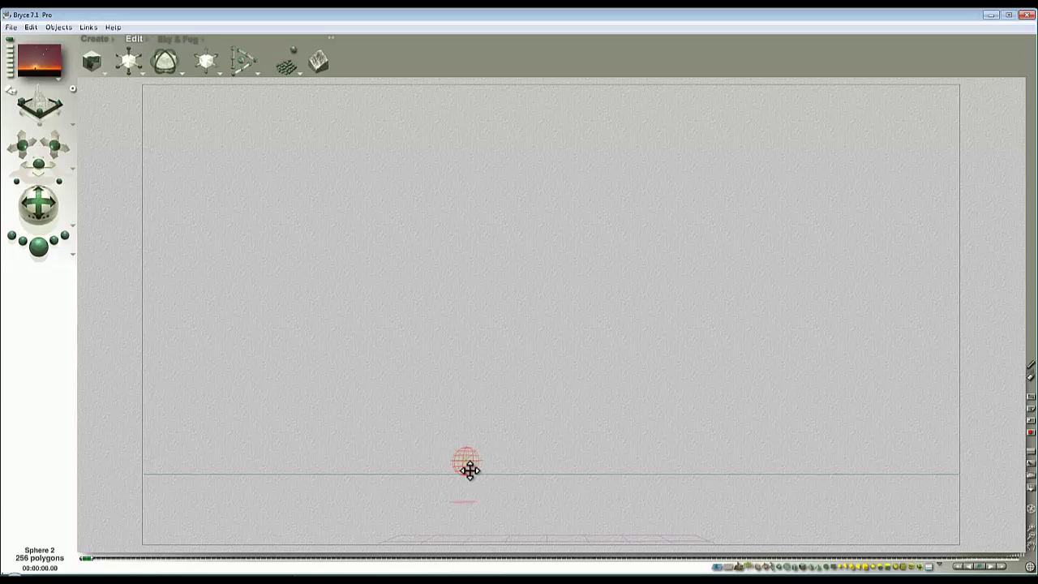
{"action": "key", "text": "ctrl+r"}
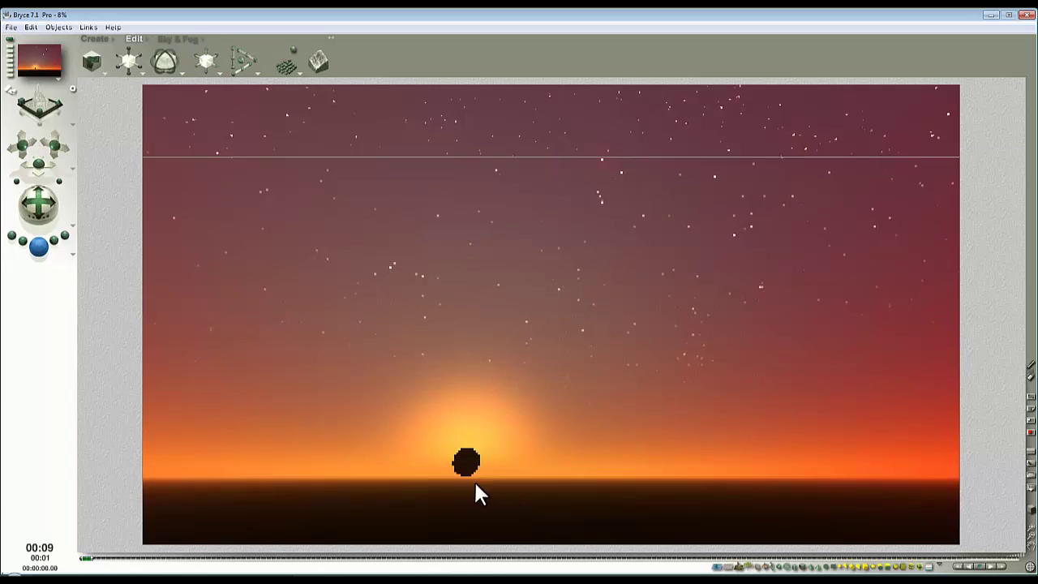
{"action": "key", "text": "Escape"}
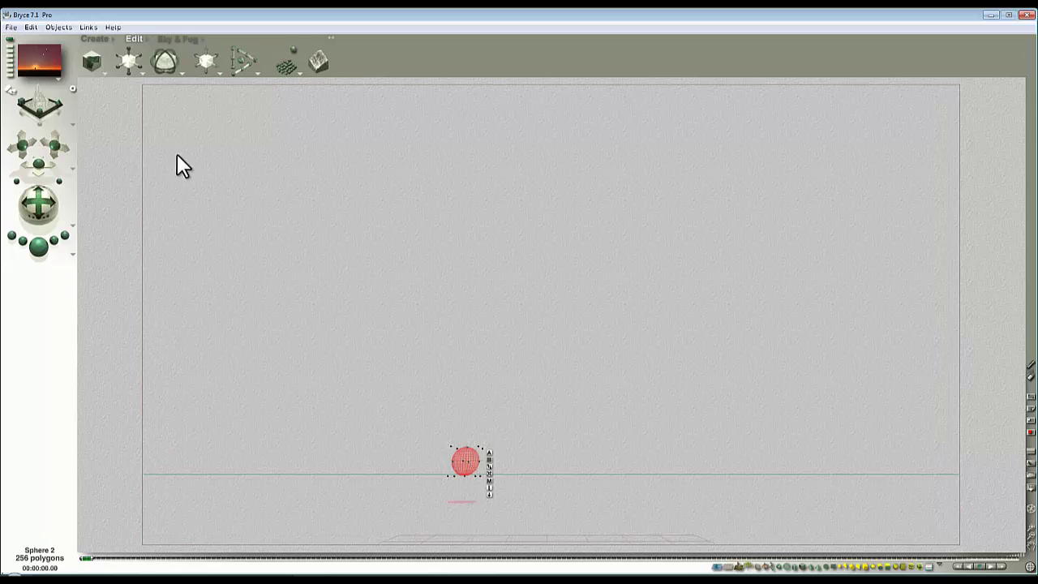
- Set the sky's ambient colour to white by sampling the fog colour
{"action": "left_click", "coordinate": [180, 38]}
{"action": "left_click", "coordinate": [121, 70]}
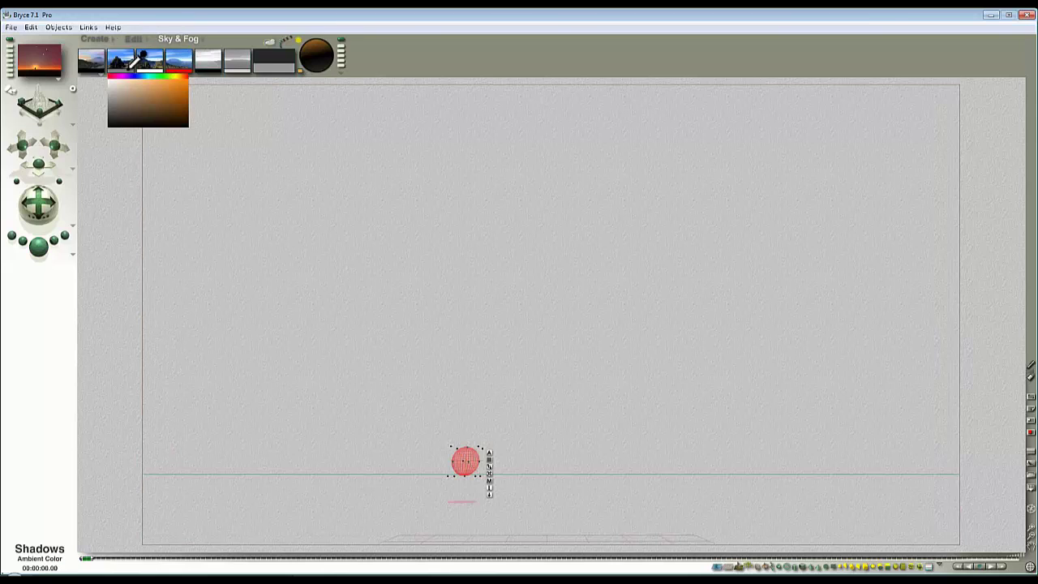
{"action": "left_click", "coordinate": [151, 68]}
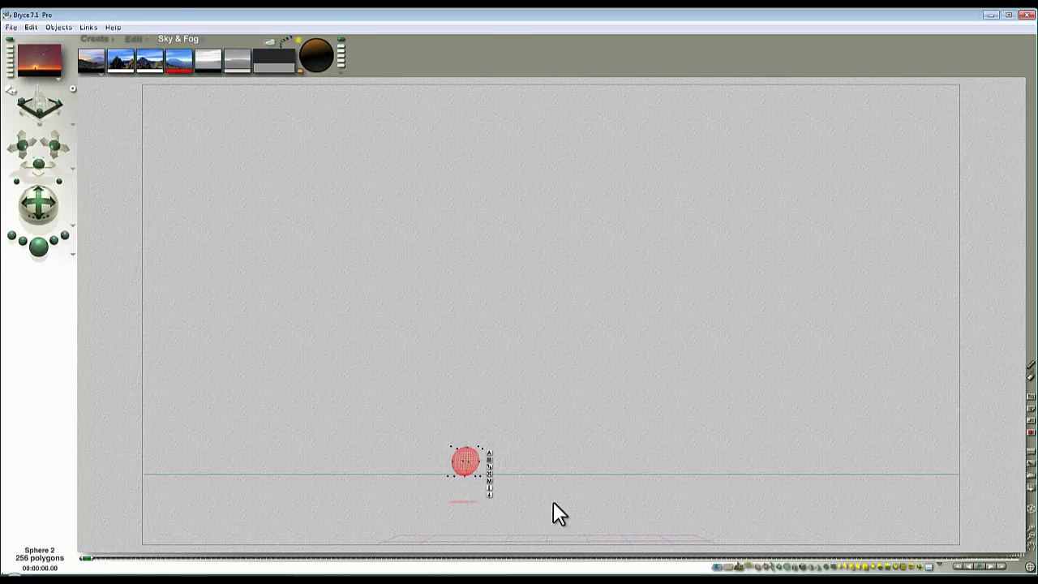
- Set the sphere material's diffusion to 0 and turn off Cast Shadows, Receive Shadows and Self Shadows
{"action": "left_click", "coordinate": [489, 477]}
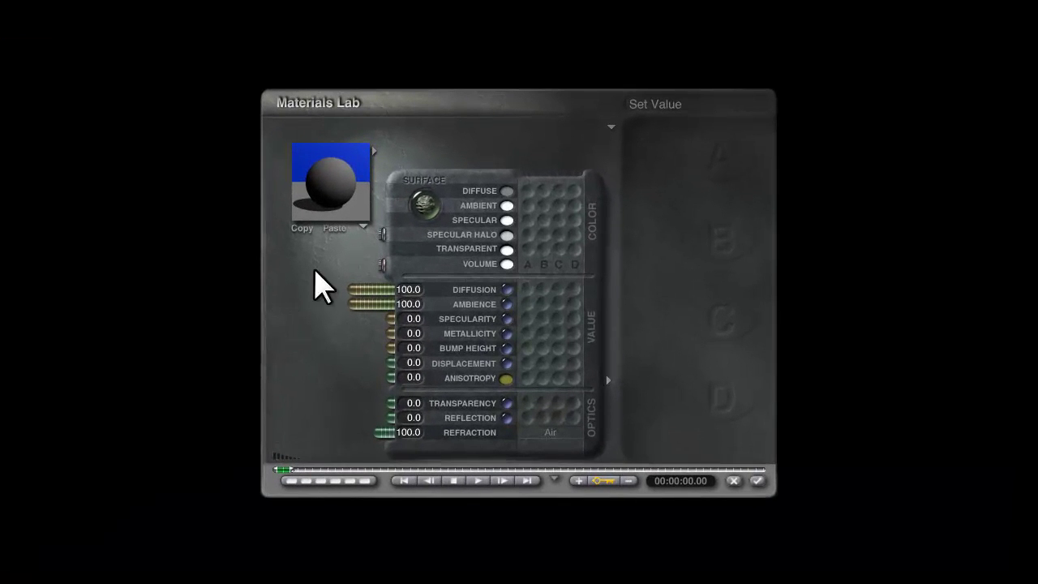
{"action": "left_click_drag", "start_coordinate": [369, 289], "coordinate": [425, 285]}
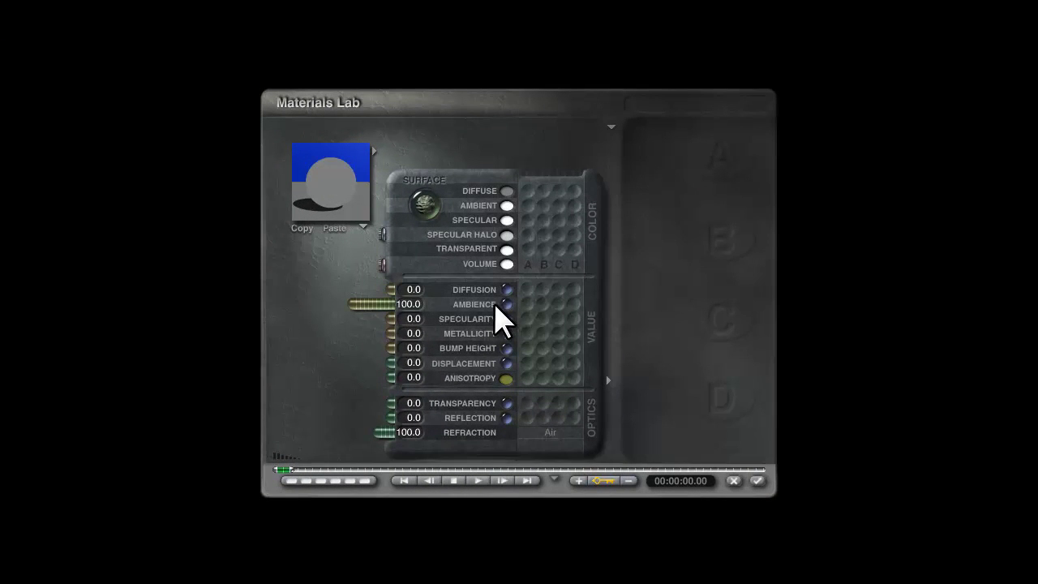
{"action": "left_click", "coordinate": [611, 128]}
{"action": "left_click", "coordinate": [661, 256]}
{"action": "left_click", "coordinate": [611, 128]}
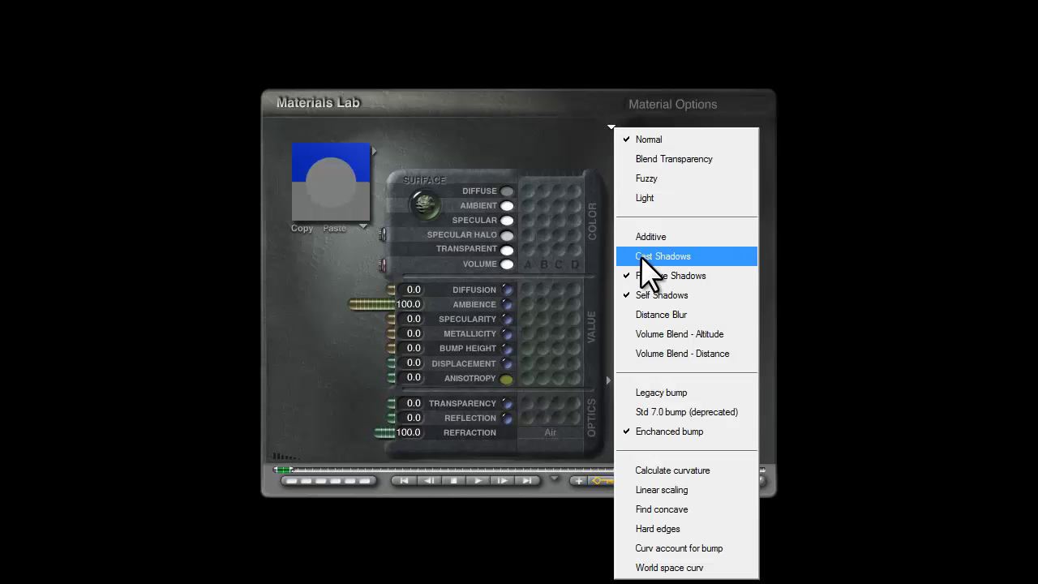
{"action": "left_click", "coordinate": [648, 276]}
{"action": "left_click", "coordinate": [611, 128]}
{"action": "left_click", "coordinate": [670, 294]}
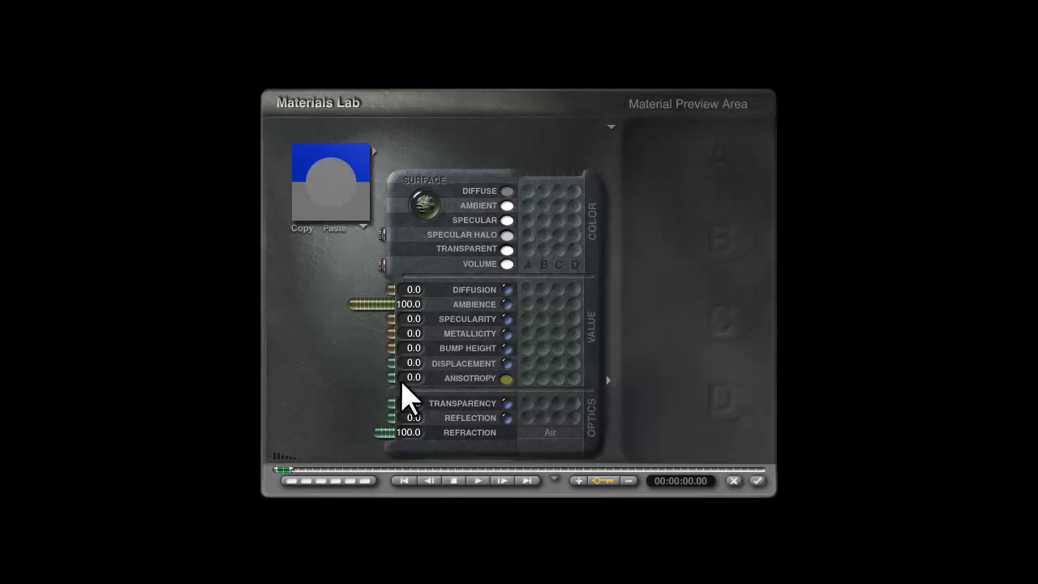
{"action": "left_click", "coordinate": [757, 481]}
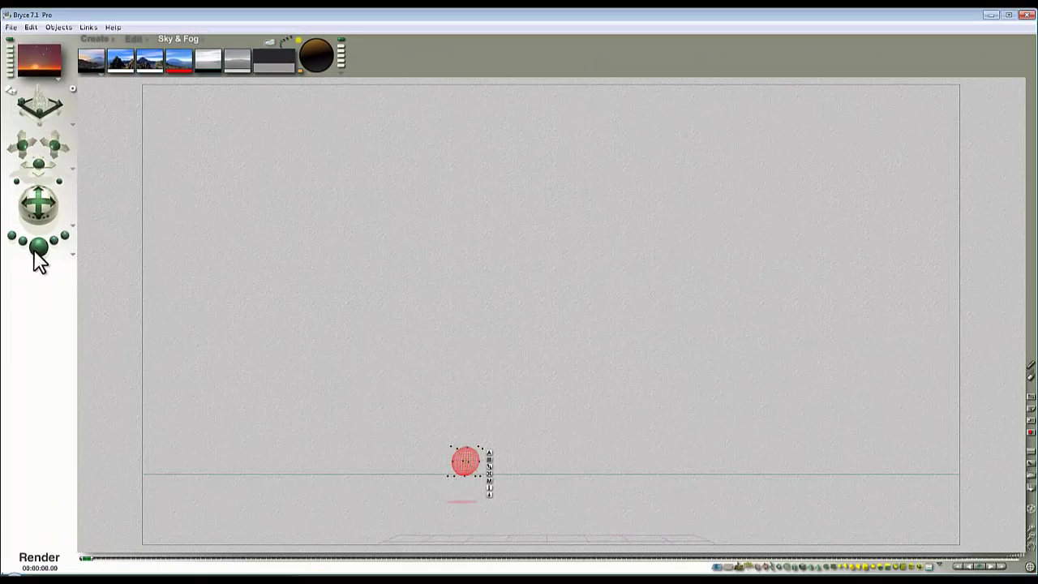
- Render the scene to check the fully ambient sphere in front of the sun
{"action": "key", "text": "ctrl+r"}
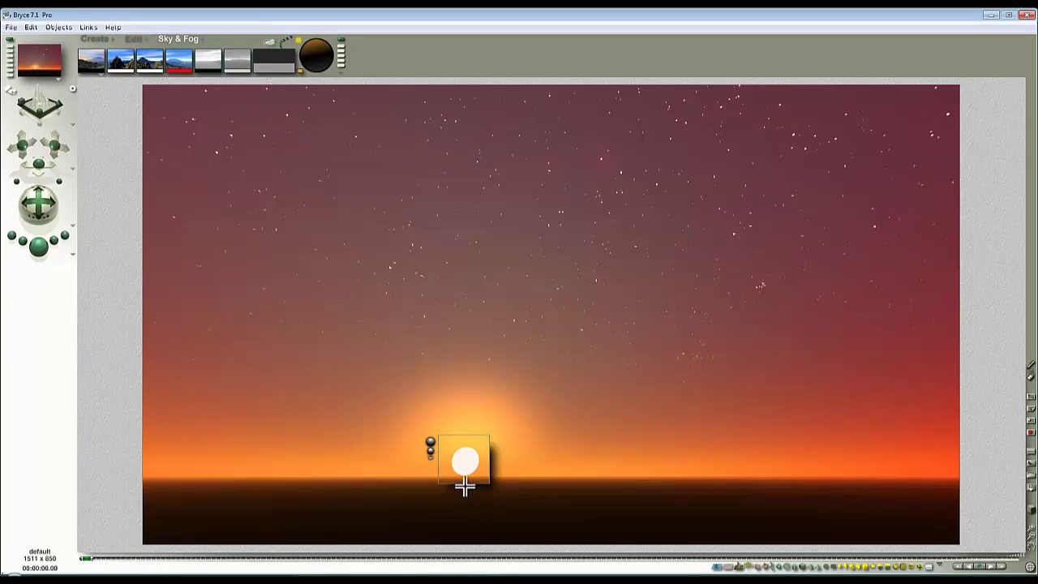
{"action": "left_click", "coordinate": [474, 482]}
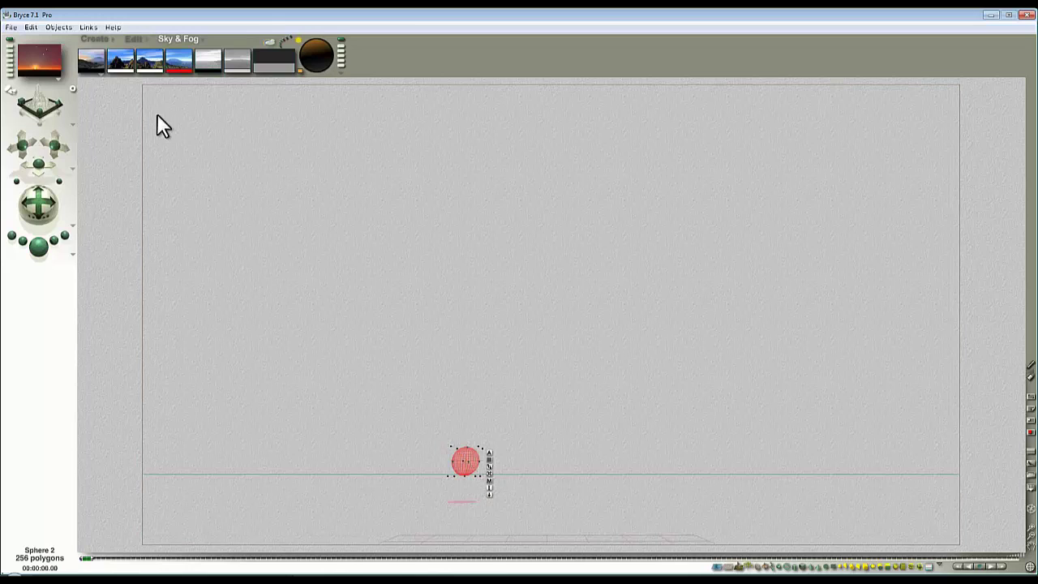
- Shrink the sphere slightly, re-centre it over the sun's disc, and render the region around it
{"action": "left_click", "coordinate": [134, 39]}
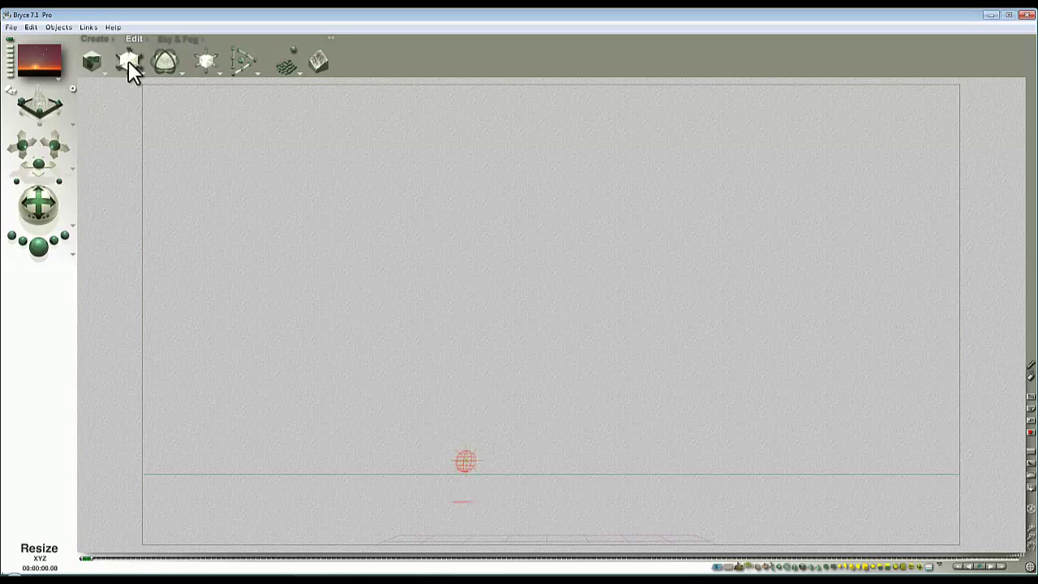
{"action": "left_click", "coordinate": [467, 459]}
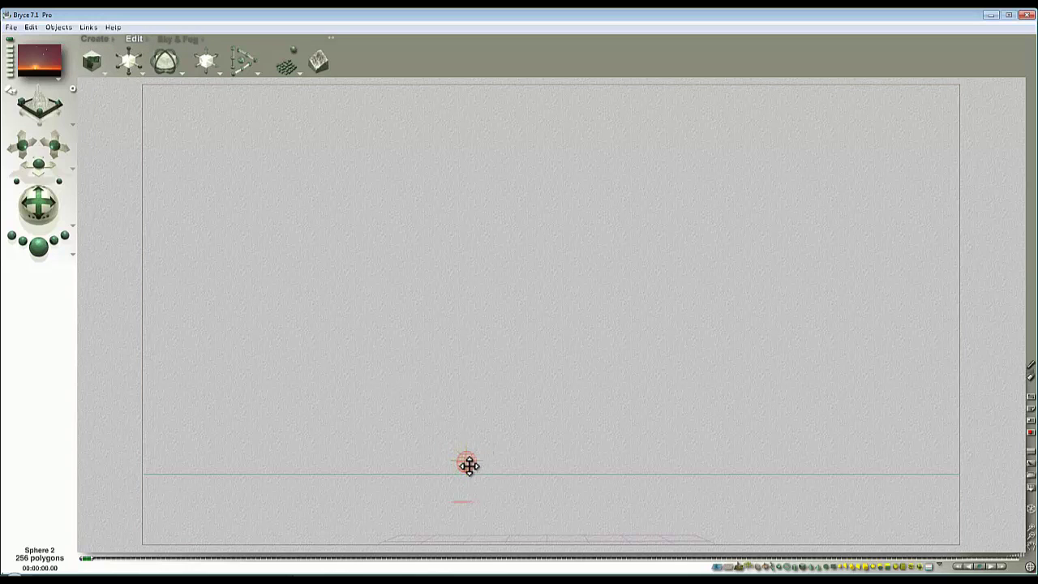
{"action": "left_click", "coordinate": [512, 498]}
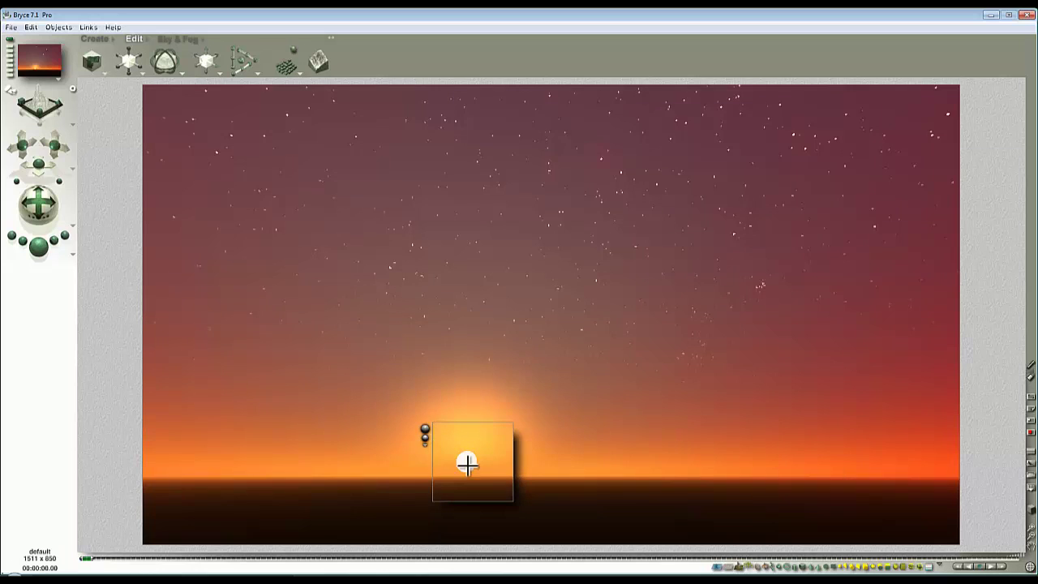
- Adjust an additional material option of the sphere, accept the material, and render the scene
{"action": "left_click", "coordinate": [467, 464]}
{"action": "left_click", "coordinate": [483, 505]}
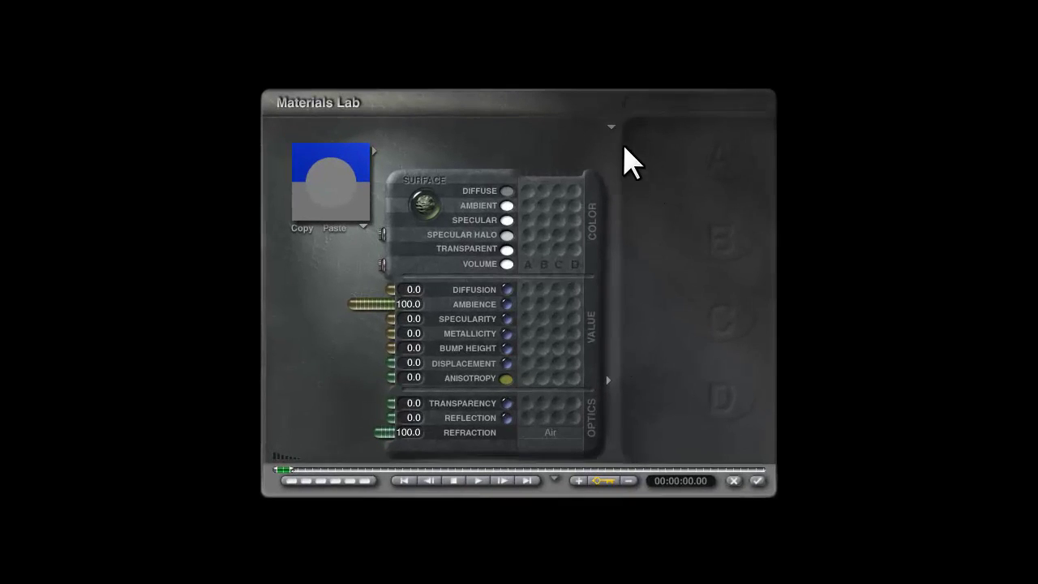
{"action": "left_click", "coordinate": [612, 127]}
{"action": "left_click", "coordinate": [667, 195]}
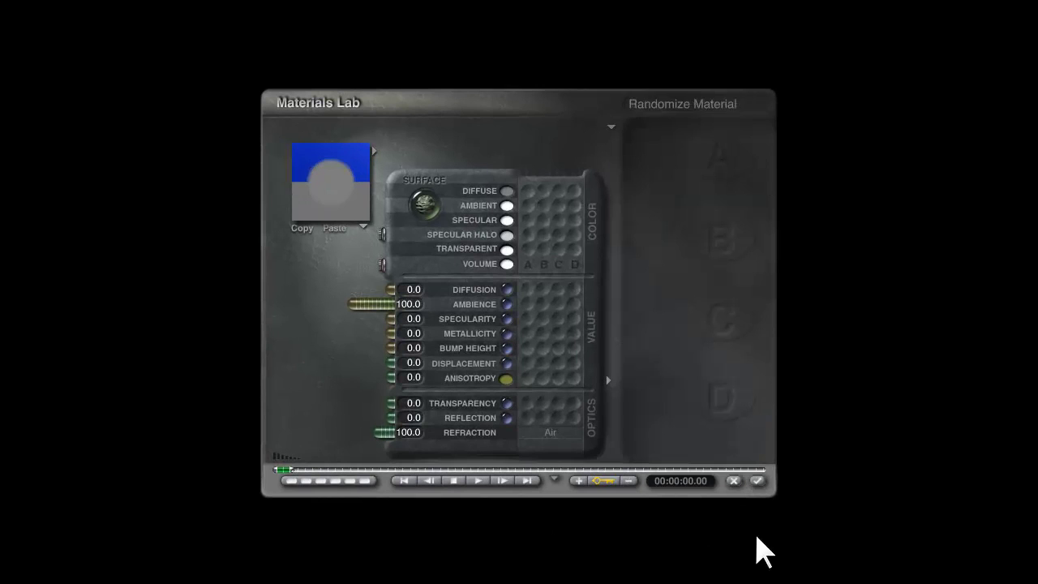
{"action": "left_click", "coordinate": [757, 481]}
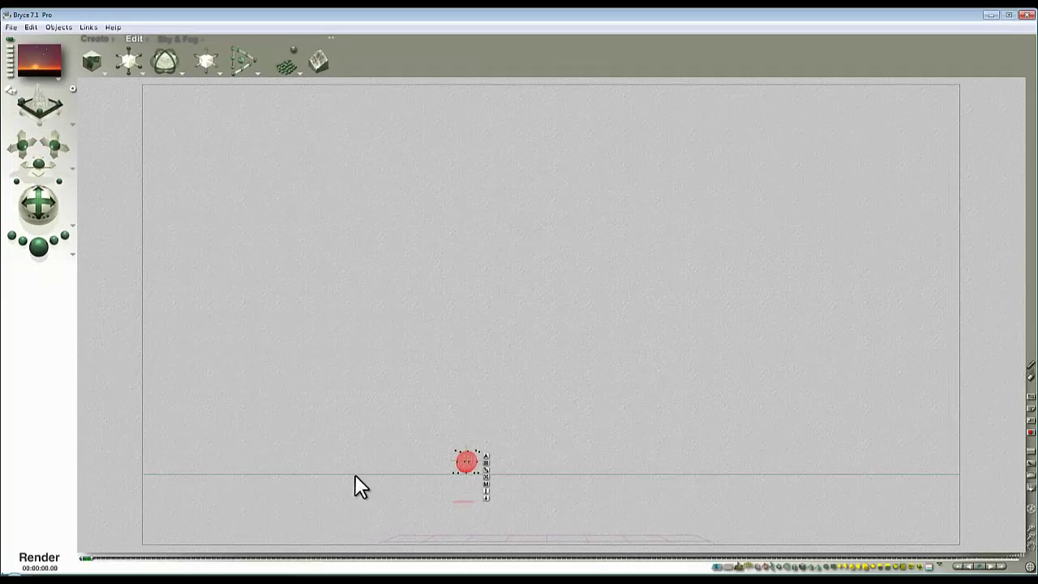
{"action": "key", "text": "ctrl+r"}
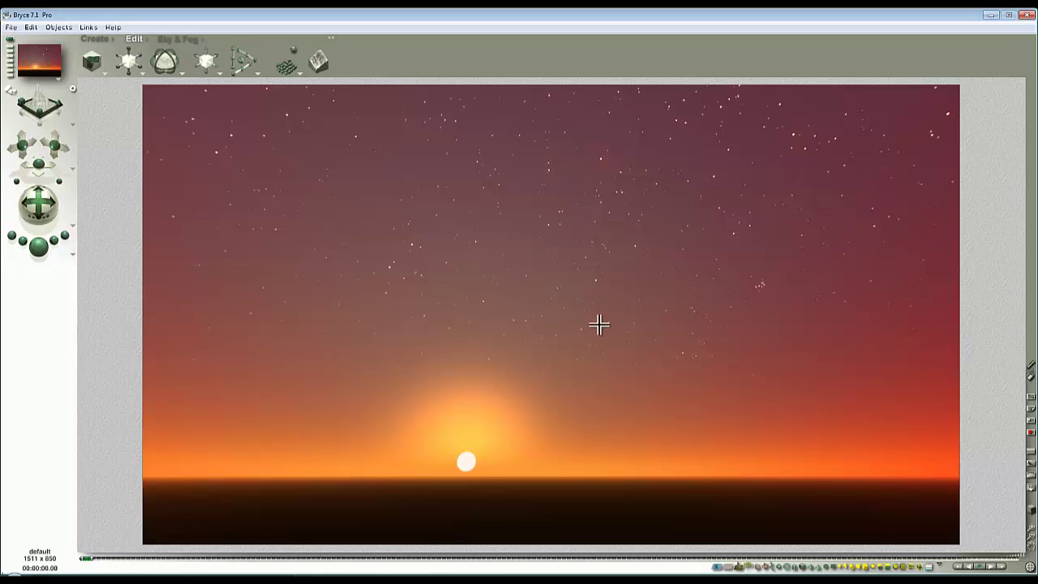
- Set the sky's image-based lighting intensity to 2 and render the scene
{"action": "left_click", "coordinate": [178, 38]}
{"action": "left_click", "coordinate": [298, 52]}
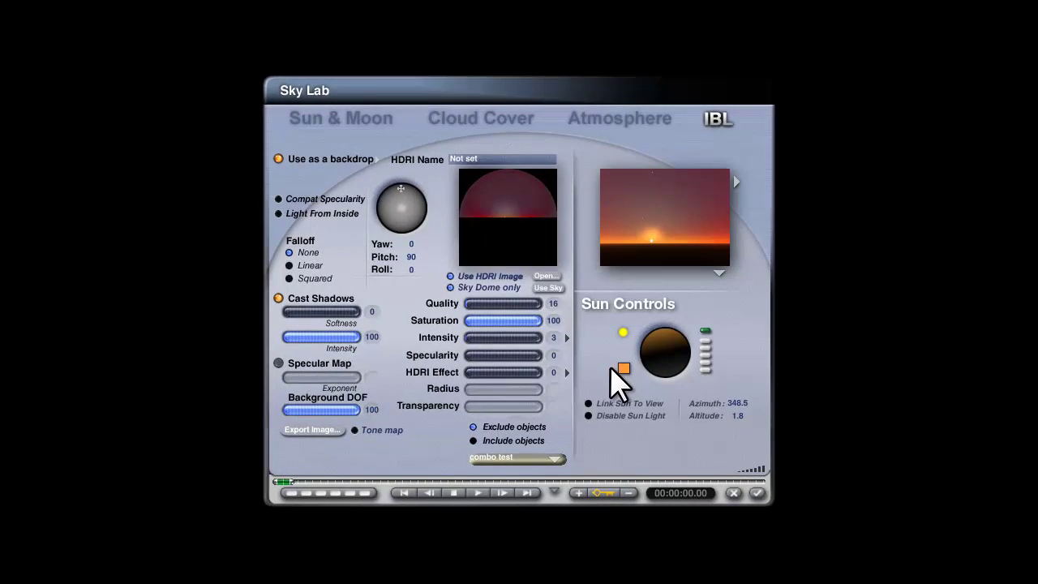
{"action": "left_click", "coordinate": [555, 338]}
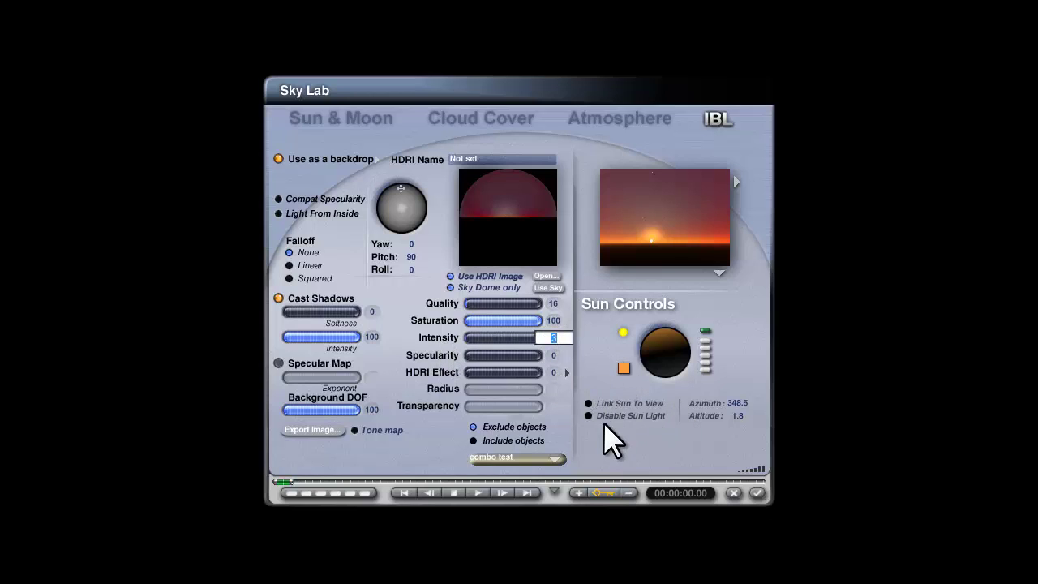
{"action": "type", "text": "2"}
{"action": "key", "text": "Return"}
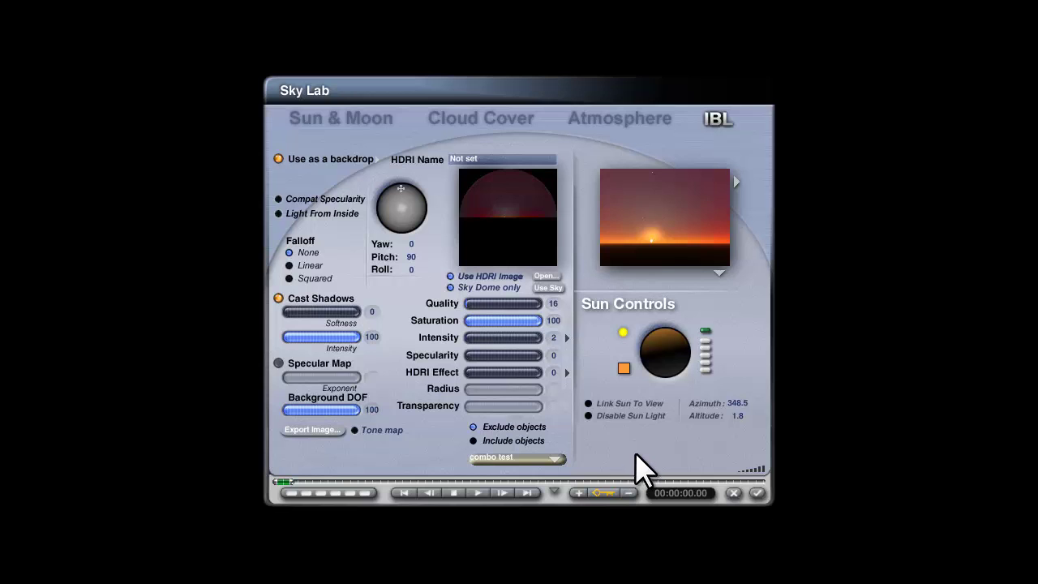
{"action": "left_click", "coordinate": [757, 493]}
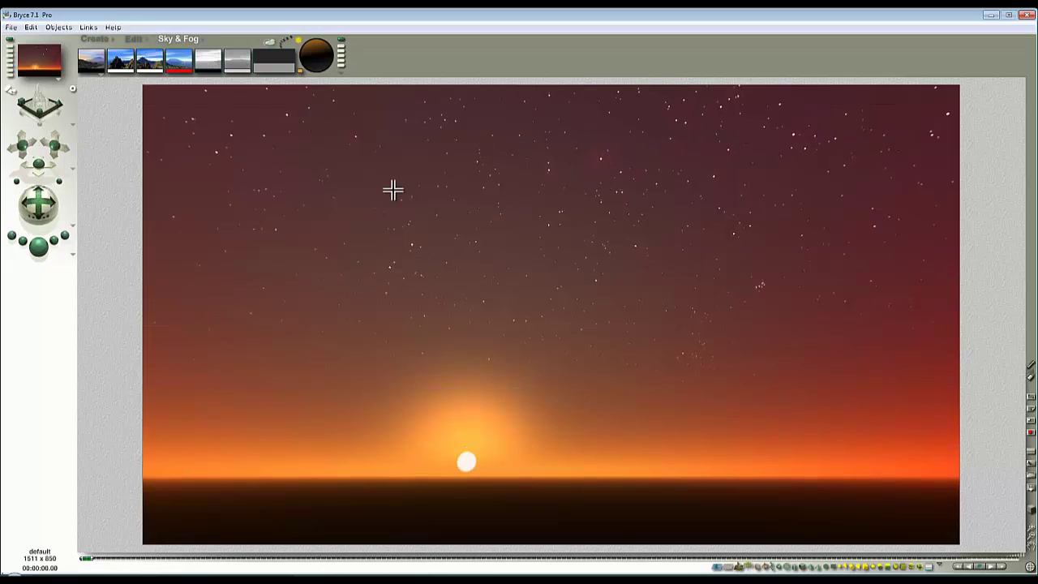
{"action": "left_click", "coordinate": [517, 297]}
- Set the haze density to 92 and its thickness to 10, and render the sky
{"action": "left_click", "coordinate": [274, 46]}
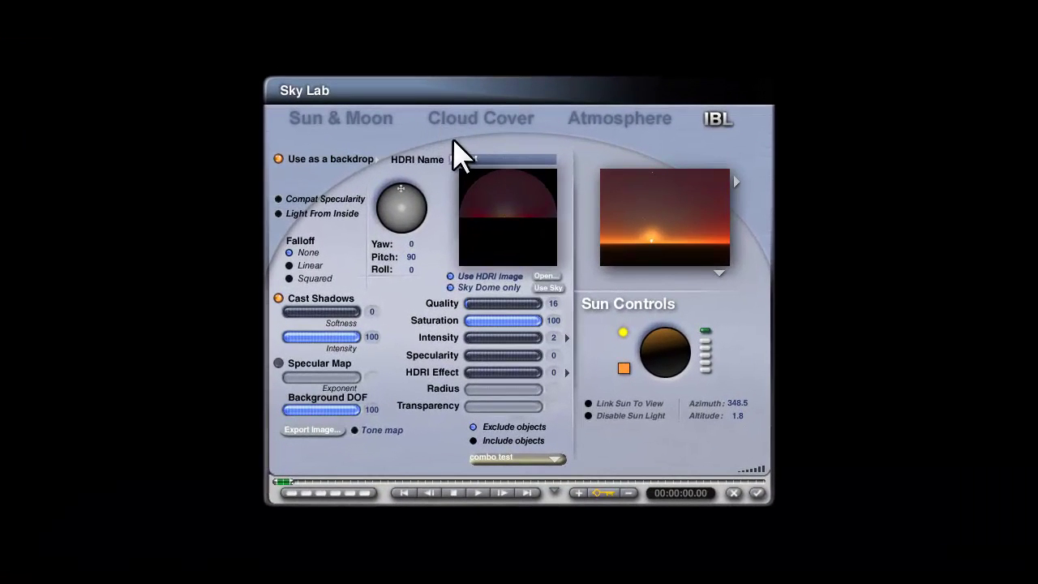
{"action": "left_click", "coordinate": [590, 118]}
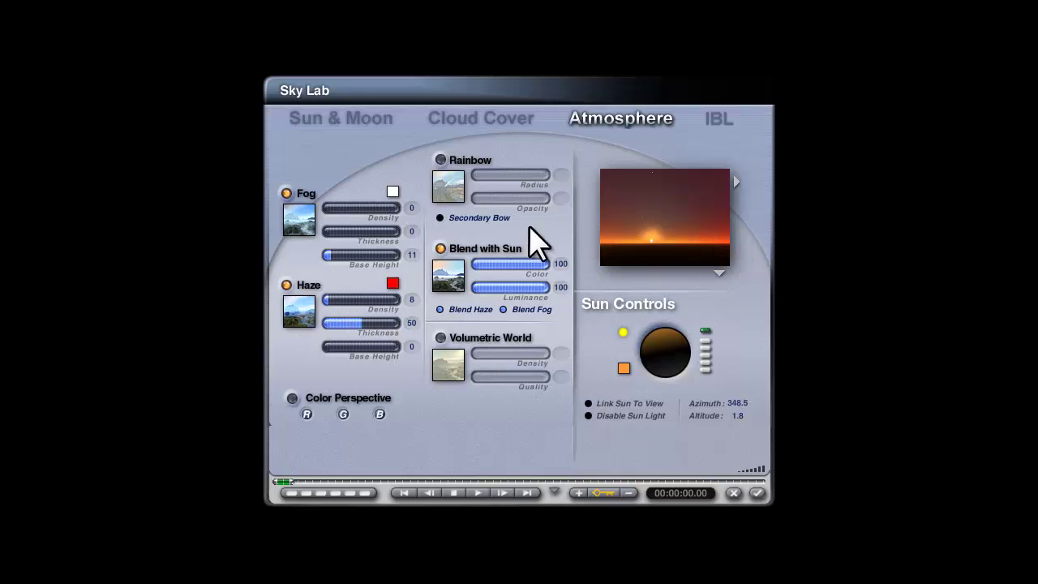
{"action": "left_click", "coordinate": [330, 324]}
{"action": "left_click_drag", "start_coordinate": [349, 300], "coordinate": [394, 298]}
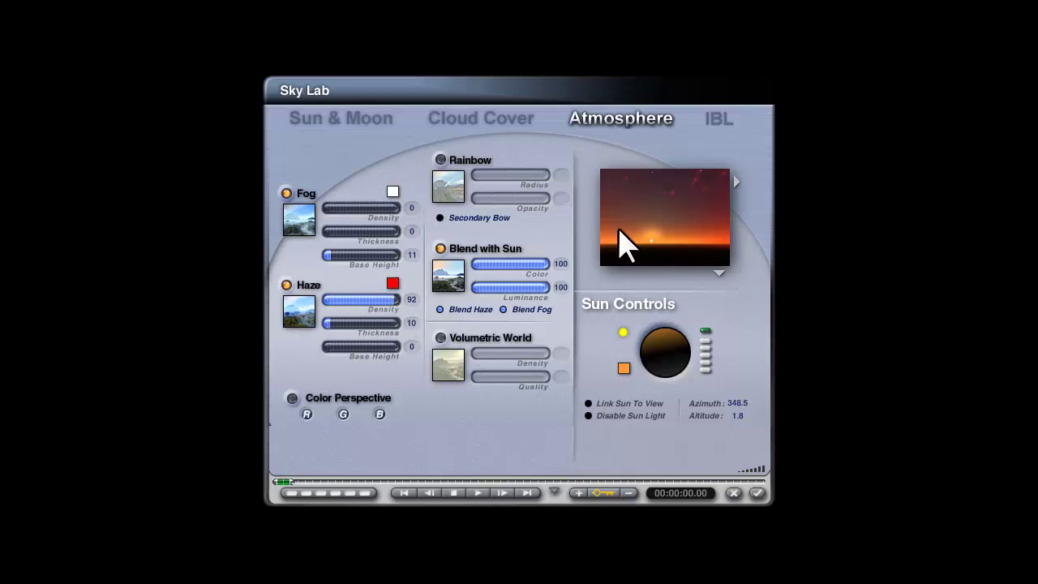
{"action": "left_click", "coordinate": [756, 493]}
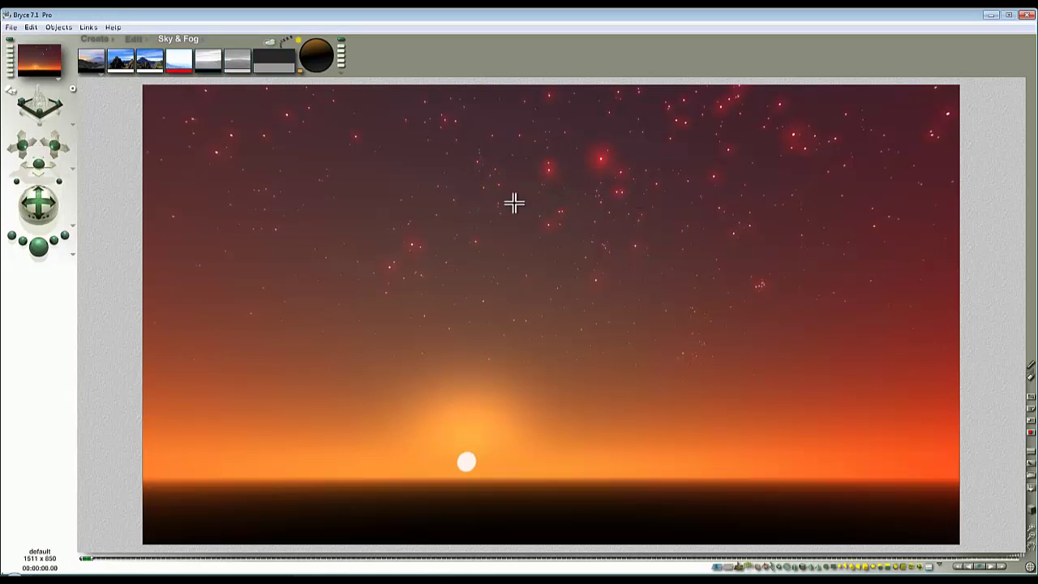
- Try Color Perspective with R 43, G 25 and B 0 and a haze density of 26, and render the result
{"action": "left_click", "coordinate": [268, 42]}
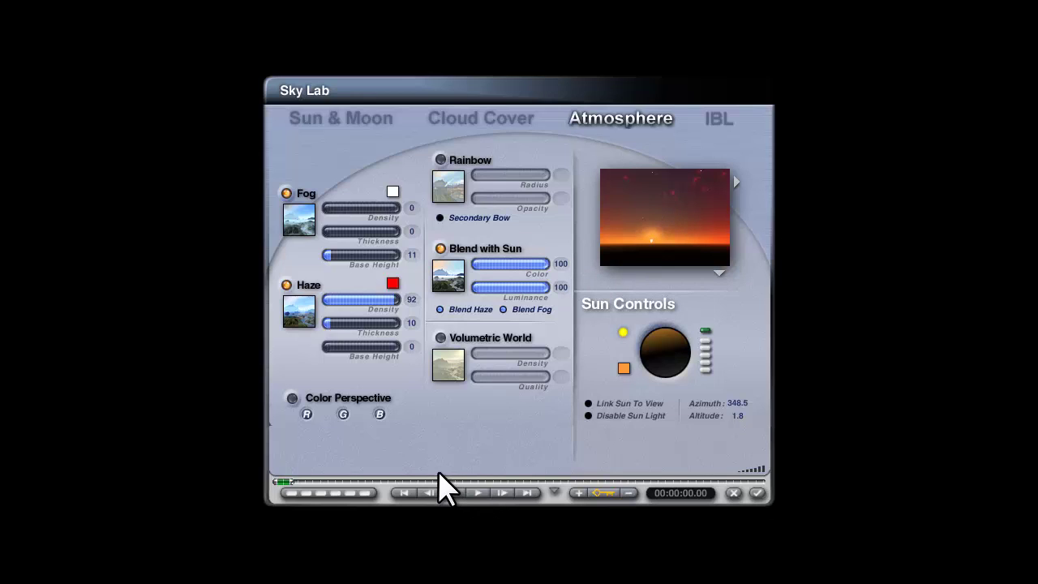
{"action": "left_click", "coordinate": [292, 396]}
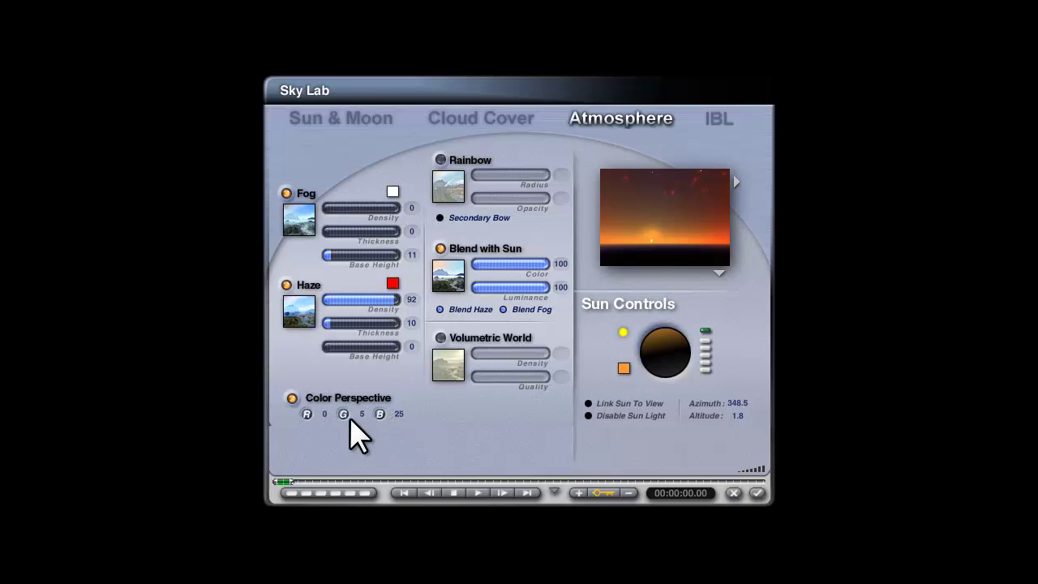
{"action": "left_click_drag", "start_coordinate": [343, 414], "coordinate": [696, 183]}
{"action": "left_click_drag", "start_coordinate": [380, 414], "coordinate": [349, 300]}
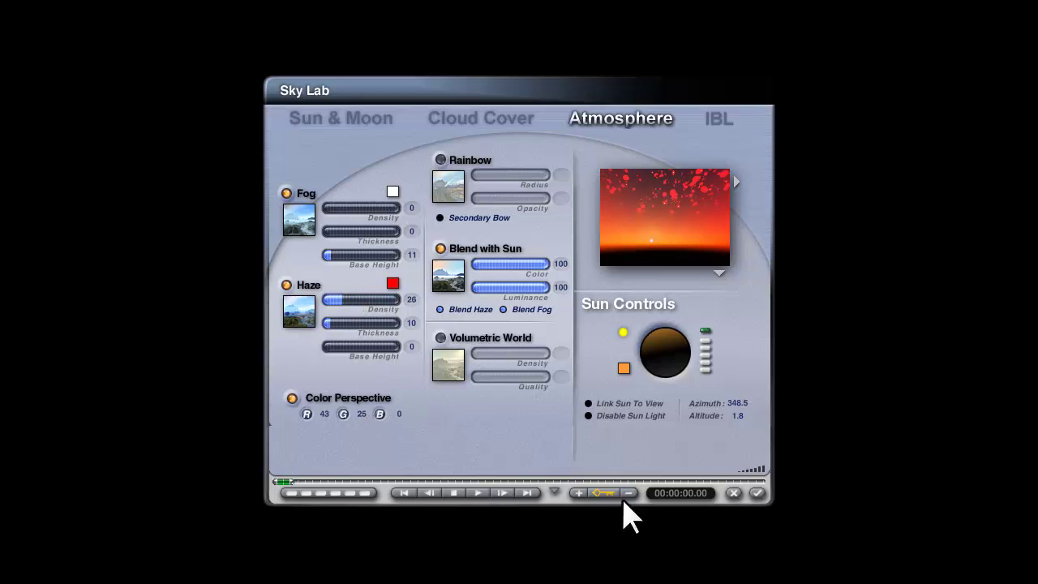
{"action": "left_click", "coordinate": [757, 493]}
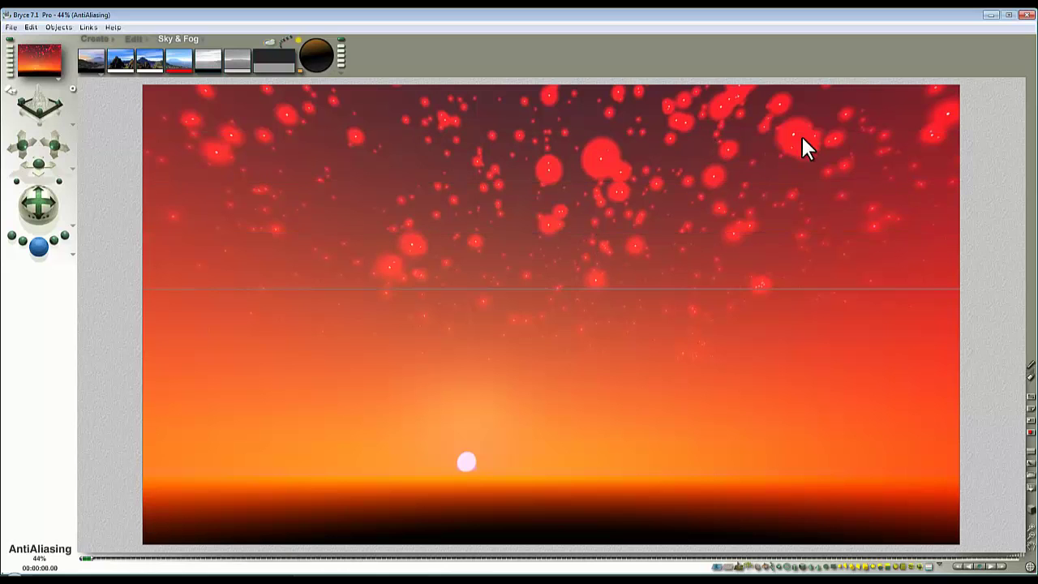
- Reset the red and green Color Perspective values to 0 and turn Color Perspective off
{"action": "left_click", "coordinate": [270, 41]}
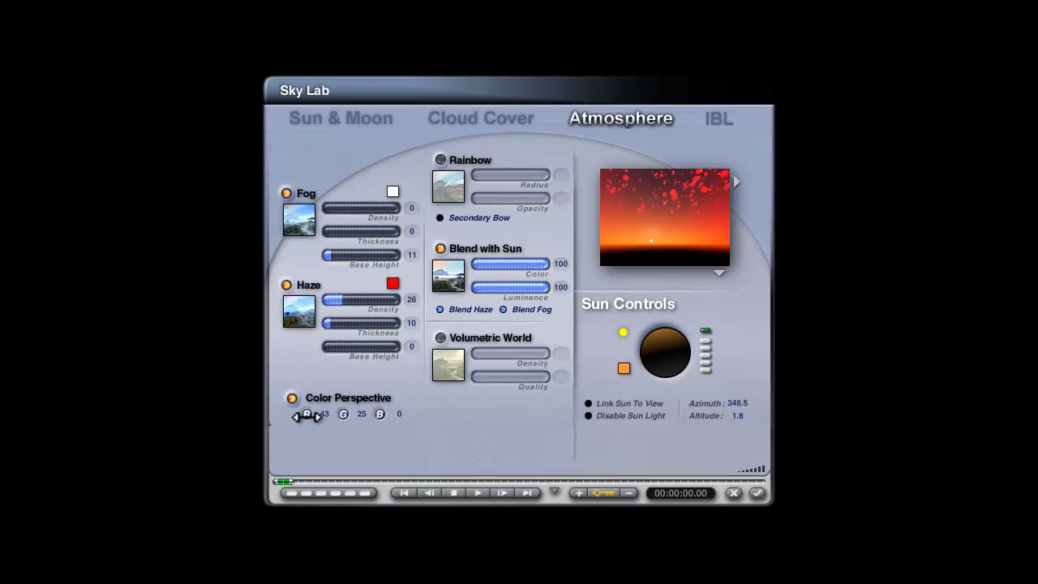
{"action": "left_click_drag", "start_coordinate": [307, 415], "coordinate": [406, 429]}
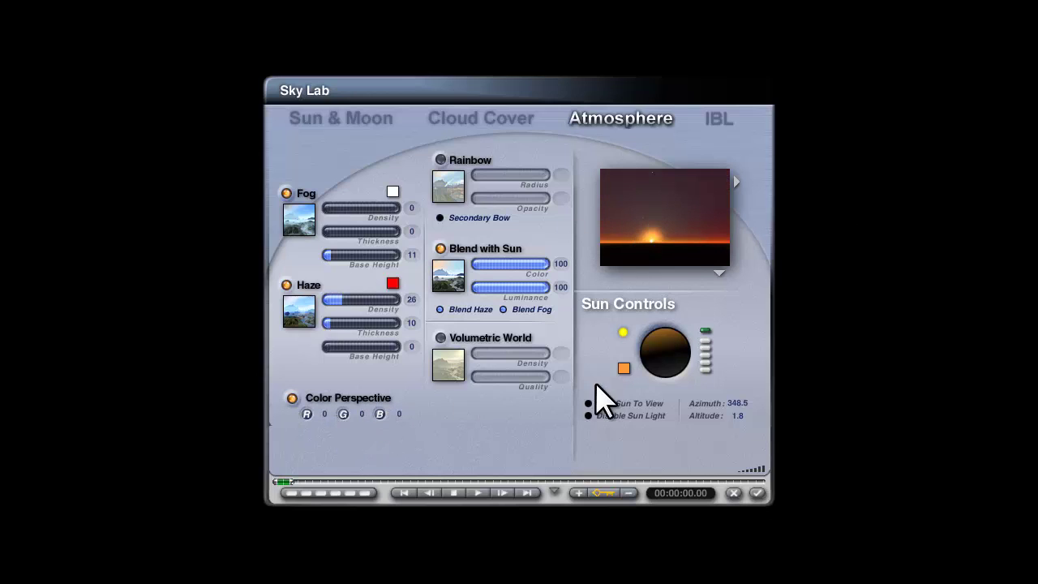
{"action": "left_click_drag", "start_coordinate": [342, 412], "coordinate": [491, 398]}
{"action": "left_click", "coordinate": [324, 415]}
{"action": "left_click", "coordinate": [308, 397]}
- Set the haze density to 37, its thickness to 29, and its colour to bright green
{"action": "left_click", "coordinate": [339, 323]}
{"action": "left_click", "coordinate": [350, 300]}
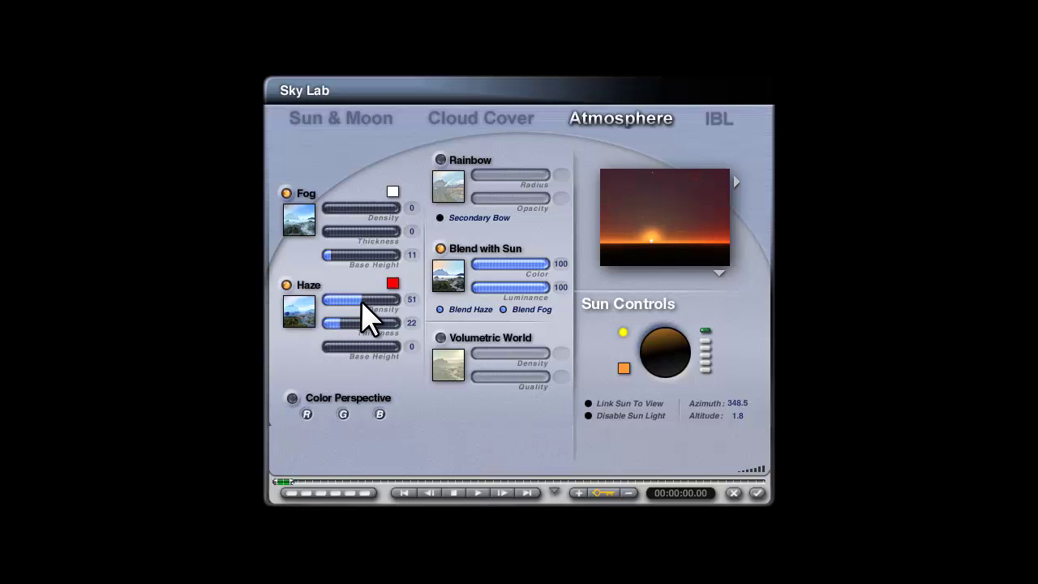
{"action": "left_click", "coordinate": [351, 300]}
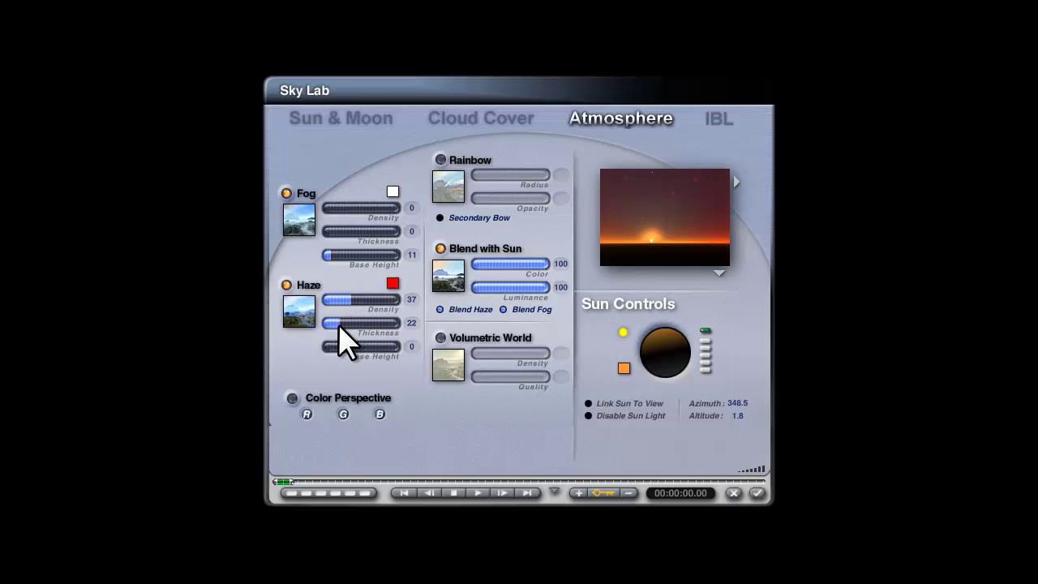
{"action": "left_click", "coordinate": [345, 323]}
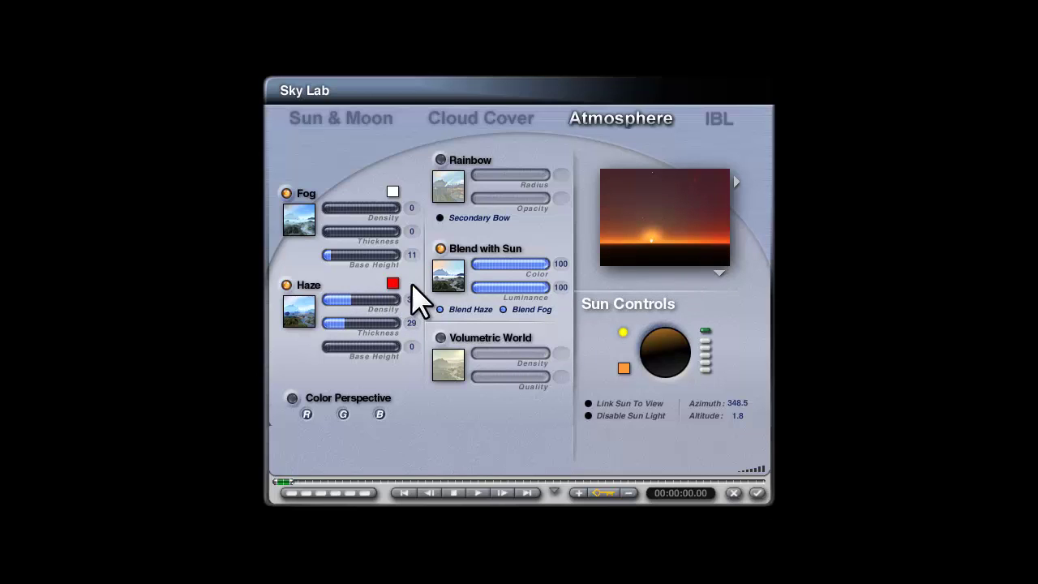
{"action": "left_click_drag", "start_coordinate": [393, 284], "coordinate": [488, 273]}
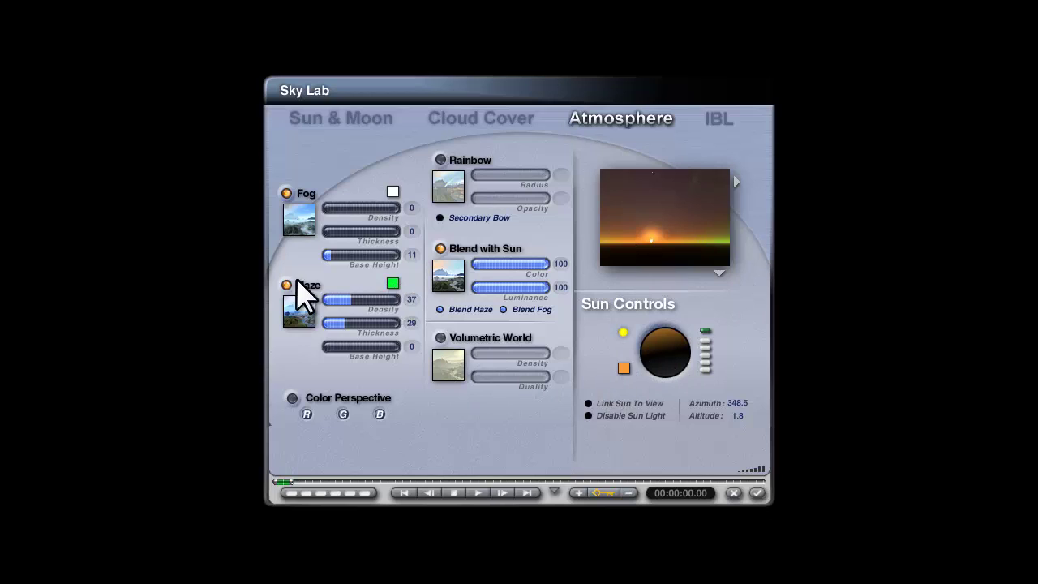
- Set the sun colour to orange with RGB values 255, 152, 0
{"action": "left_click", "coordinate": [624, 368]}
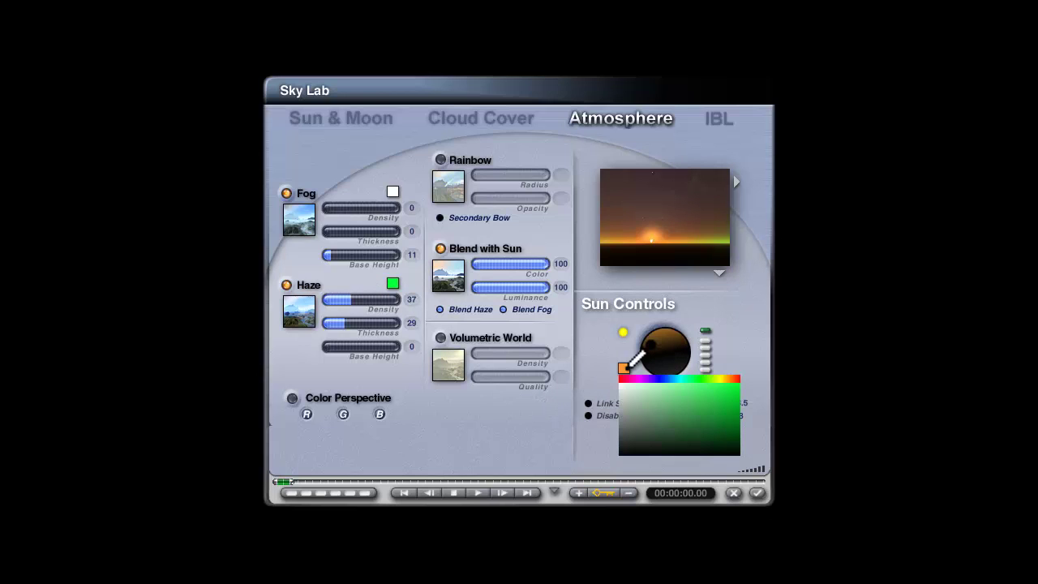
{"action": "left_click", "coordinate": [750, 375]}
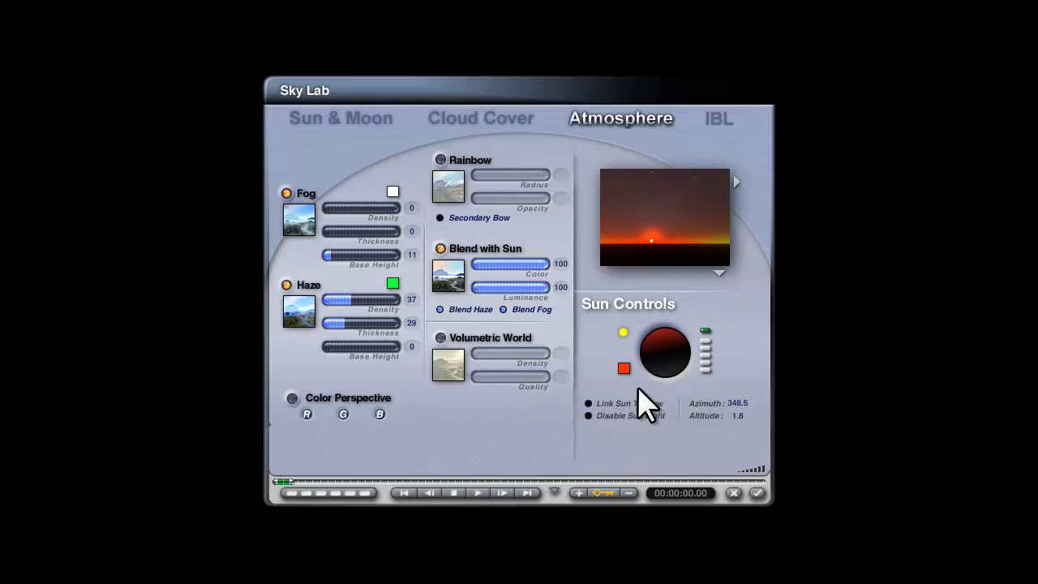
{"action": "left_click", "coordinate": [624, 367]}
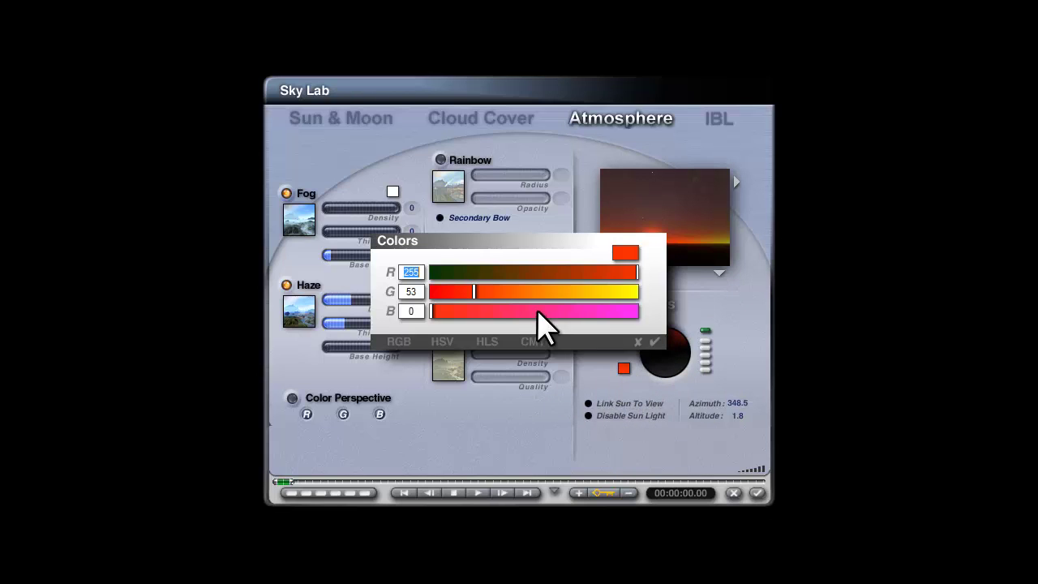
{"action": "left_click_drag", "start_coordinate": [514, 289], "coordinate": [554, 292]}
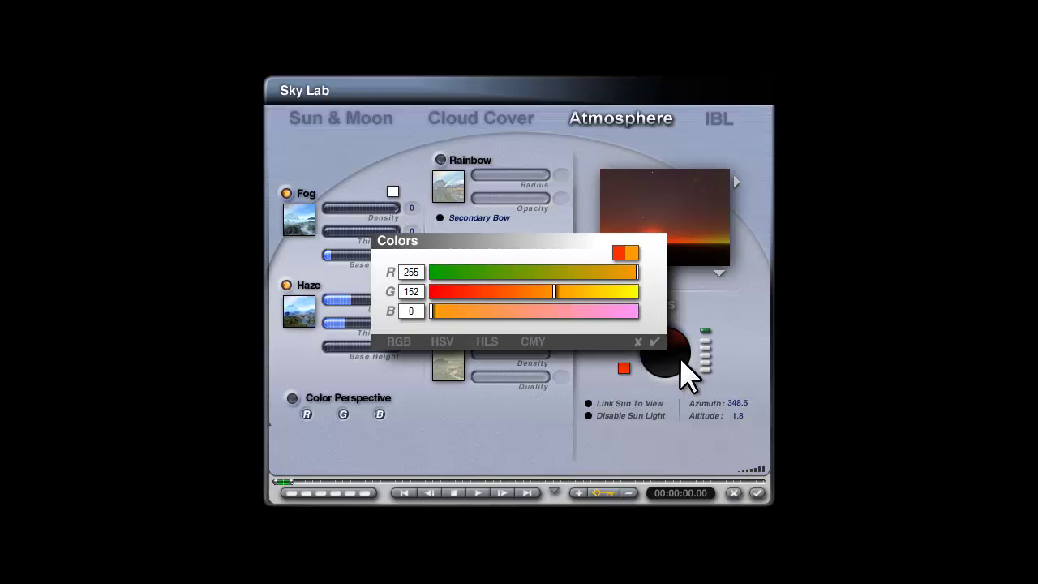
{"action": "left_click", "coordinate": [653, 340]}
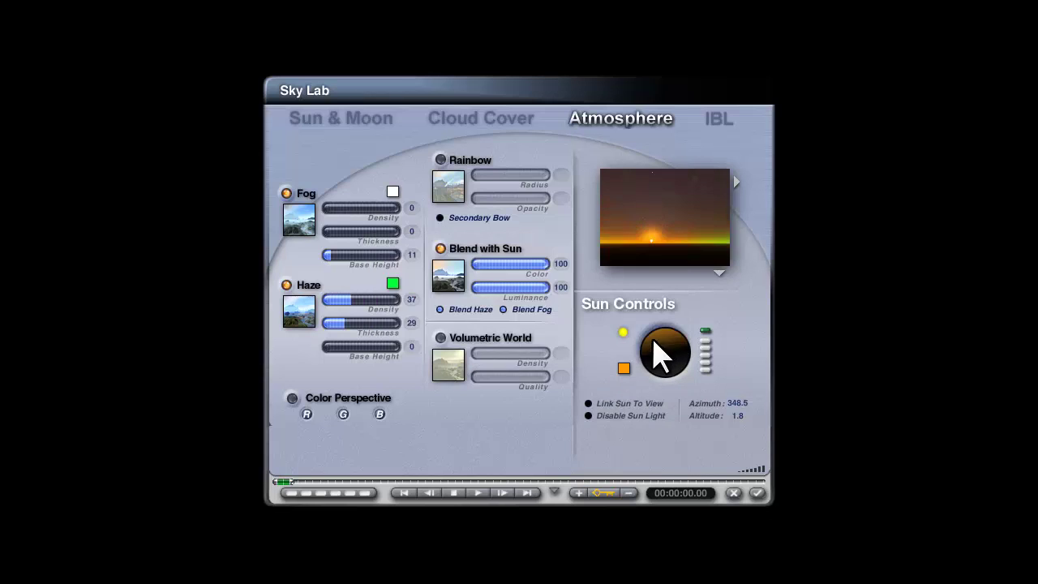
- Set the haze colour to red with RGB values 232, 38, 0, and render the sky
{"action": "left_click", "coordinate": [392, 283]}
{"action": "left_click_drag", "start_coordinate": [476, 273], "coordinate": [621, 274]}
{"action": "left_click_drag", "start_coordinate": [635, 291], "coordinate": [365, 318]}
{"action": "left_click_drag", "start_coordinate": [490, 292], "coordinate": [460, 294]}
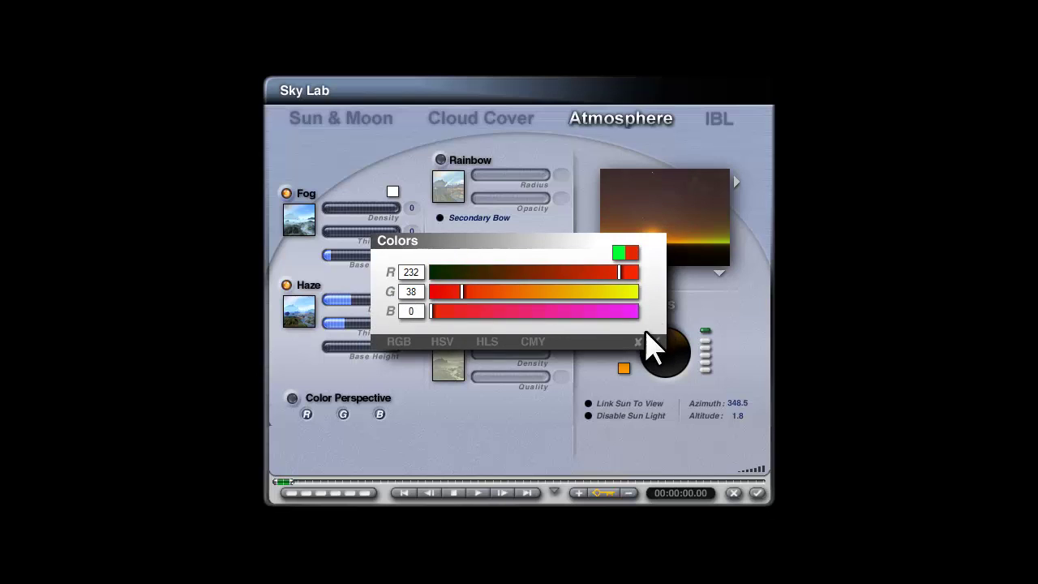
{"action": "left_click", "coordinate": [653, 341]}
{"action": "left_click", "coordinate": [756, 492]}
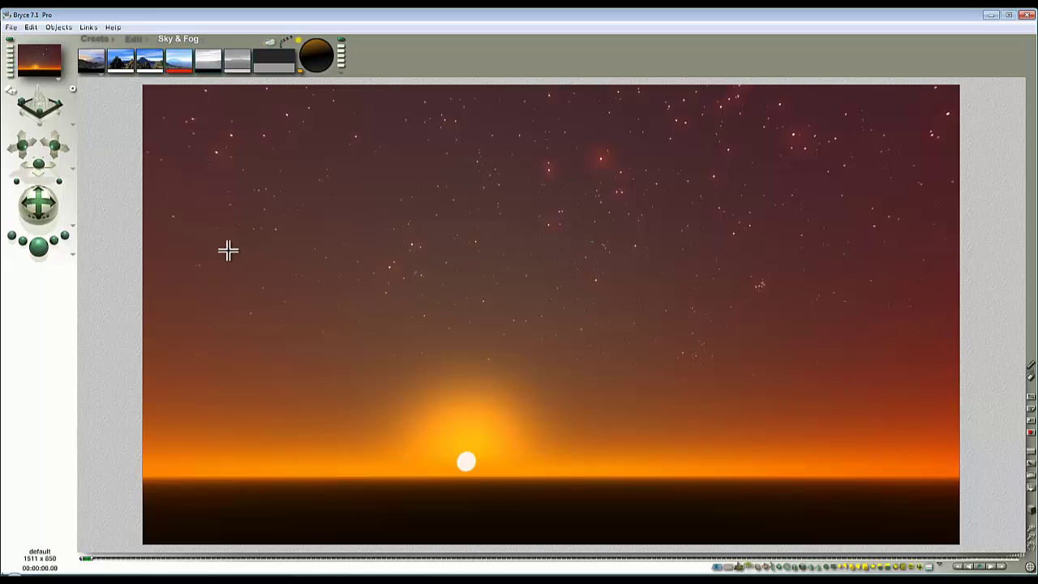
- Widen the camera's field of view to take in more of the sky, and render the scene
{"action": "left_click_drag", "start_coordinate": [61, 179], "coordinate": [47, 179]}
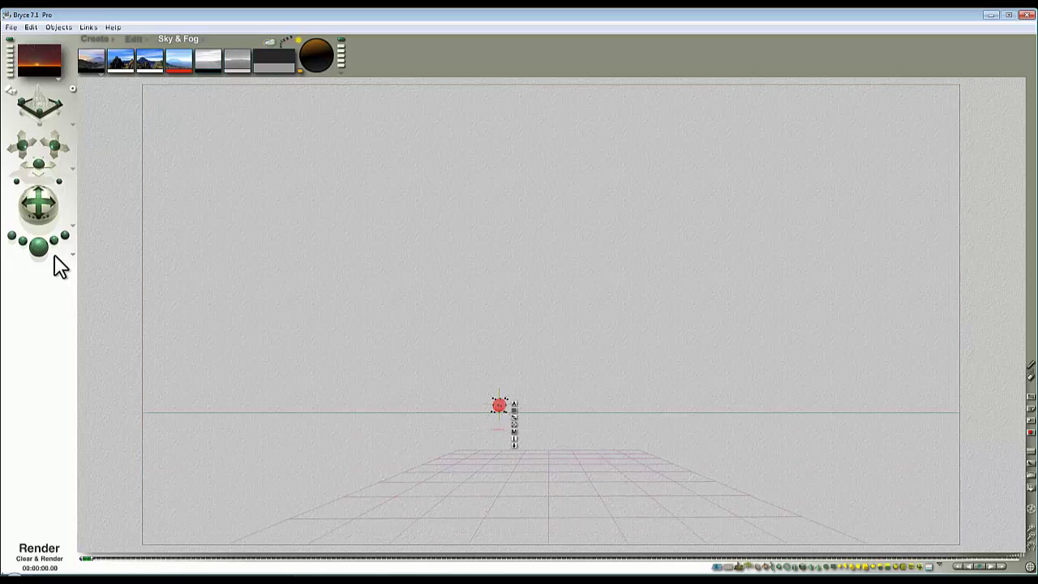
{"action": "key", "text": "ctrl+r"}
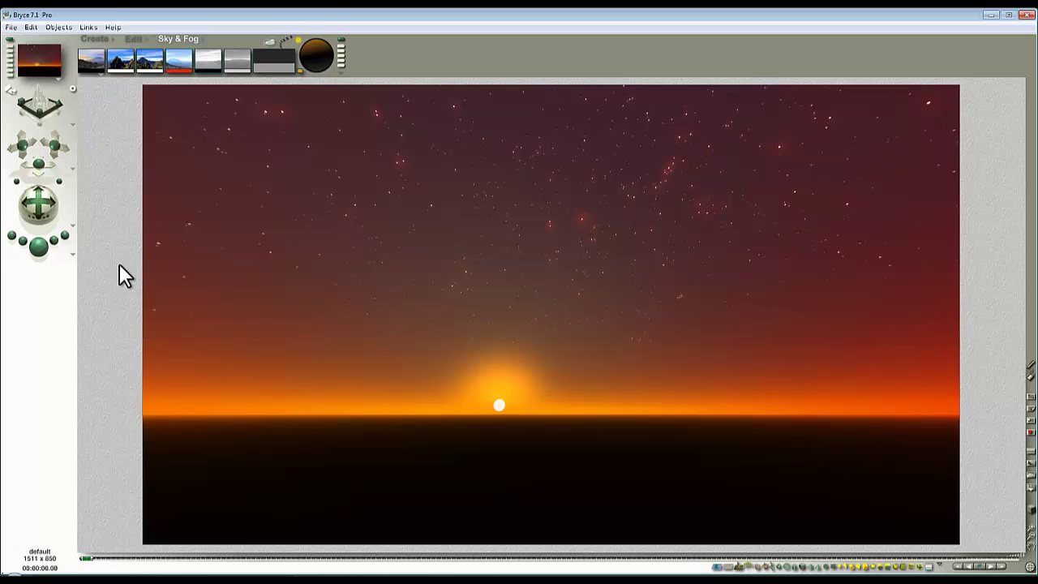
- Switch the render to 360 Panoramic Projection and render the sky
{"action": "left_click", "coordinate": [70, 253]}
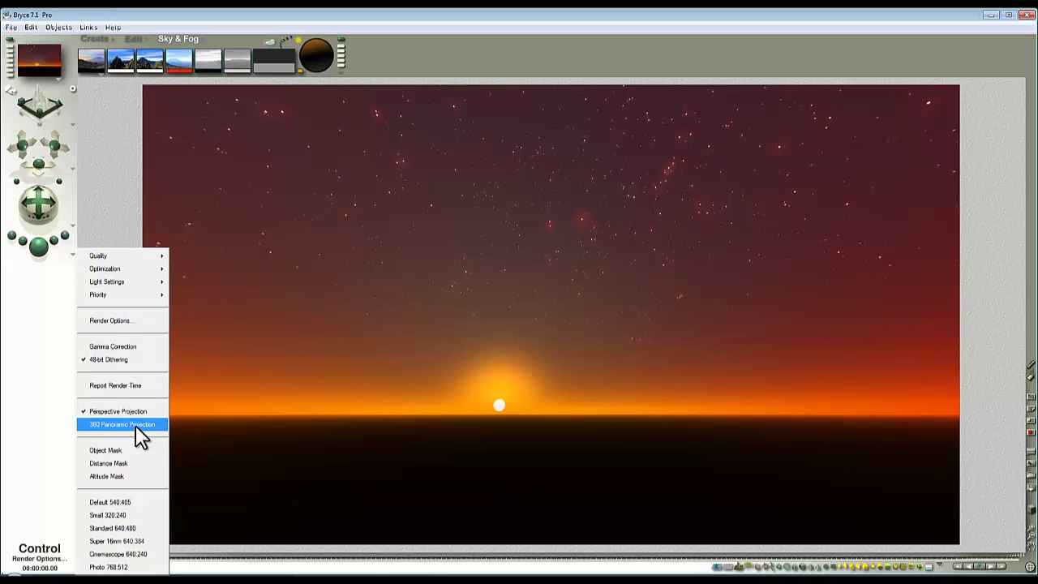
{"action": "left_click", "coordinate": [135, 425]}
{"action": "left_click", "coordinate": [39, 245]}
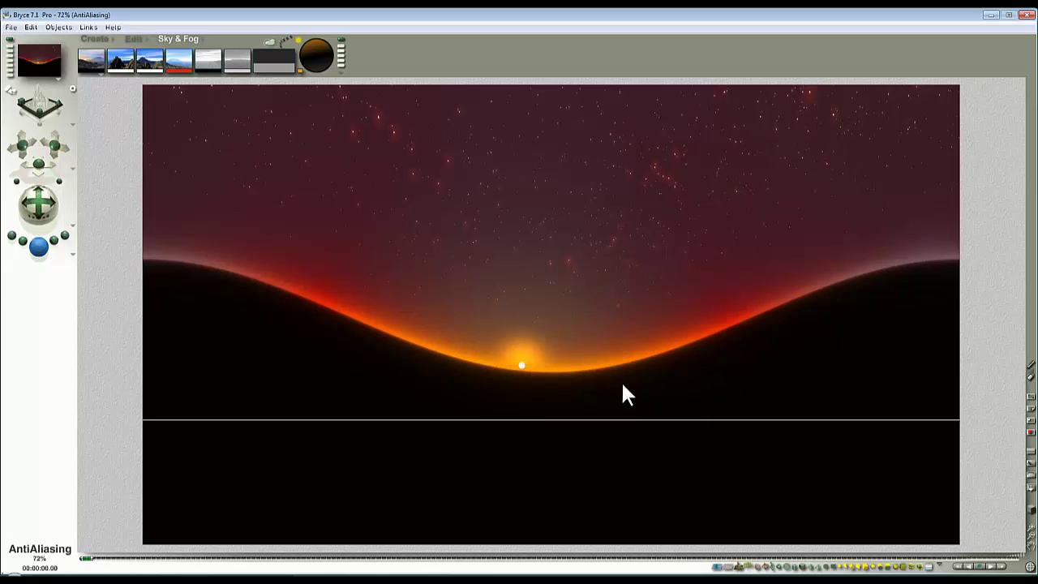
- Set the camera's X rotation to 0 to level the horizon, and render the panorama
{"action": "left_click", "coordinate": [459, 371]}
{"action": "left_click", "coordinate": [295, 283]}
{"action": "left_click", "coordinate": [320, 289]}
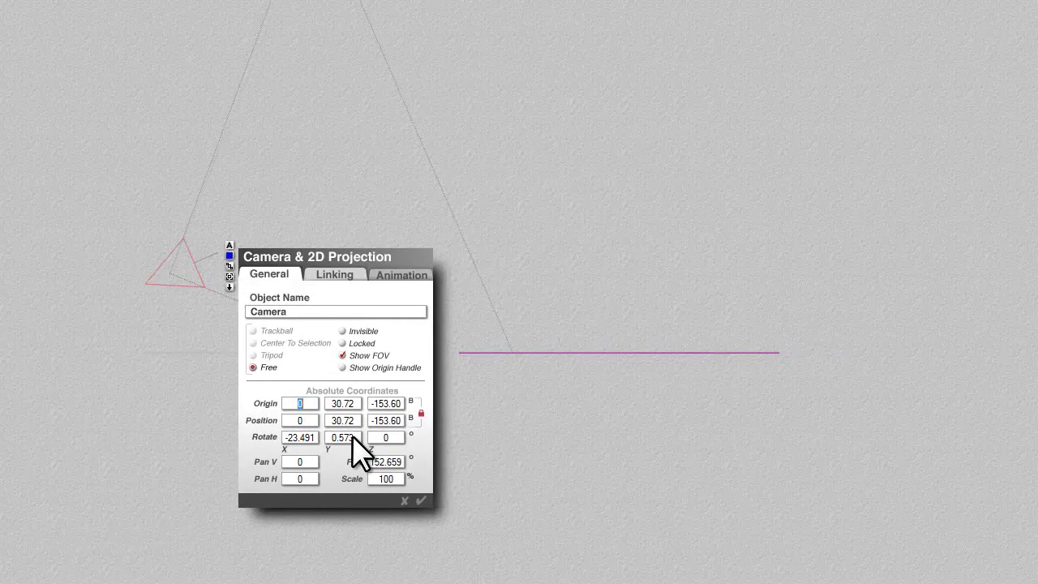
{"action": "left_click", "coordinate": [288, 439]}
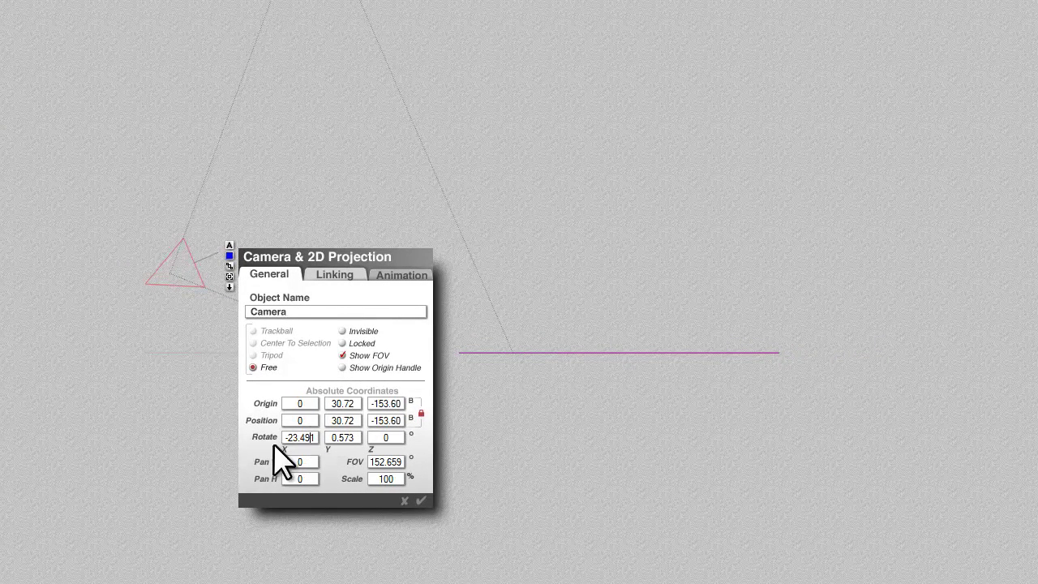
{"action": "type", "text": "0"}
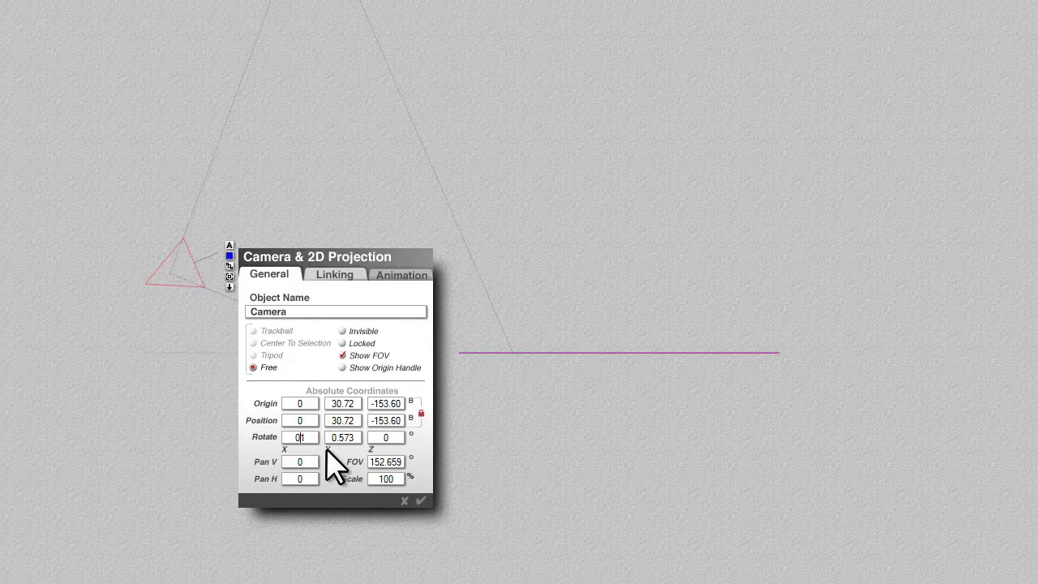
{"action": "left_click", "coordinate": [423, 496]}
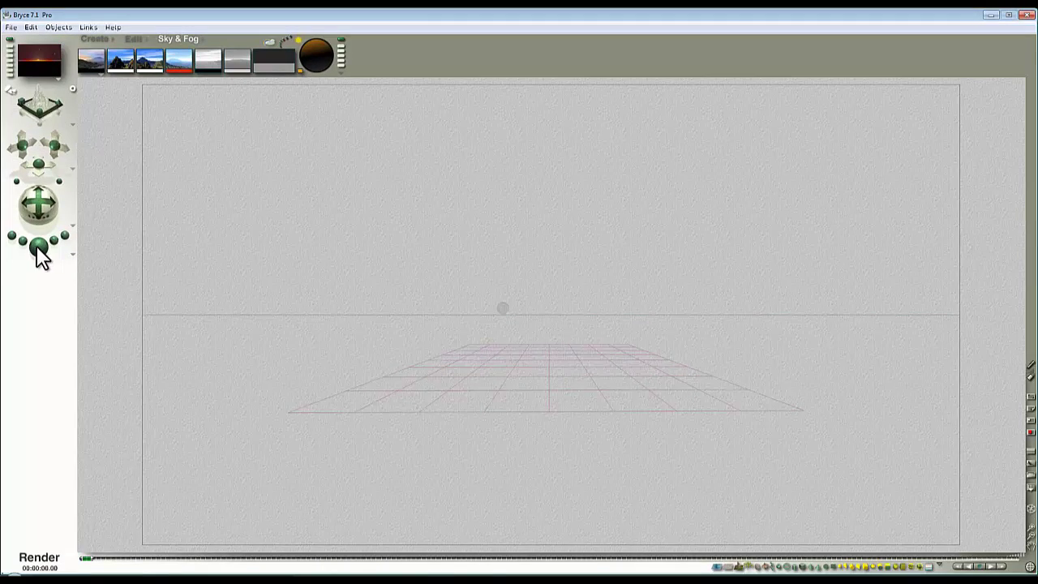
{"action": "left_click", "coordinate": [37, 247]}
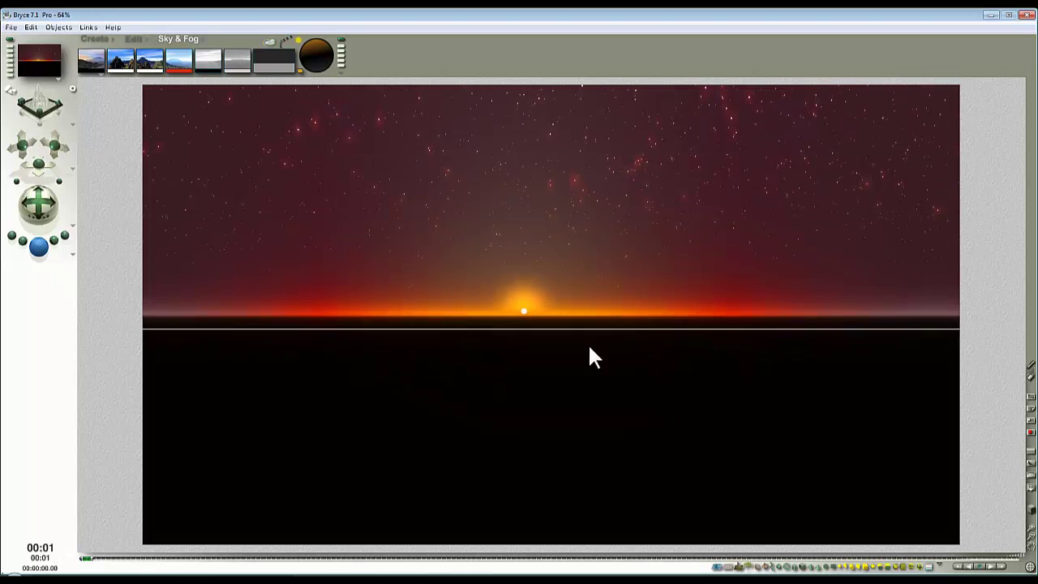
- Change the camera's vertical pan so the horizon sits just above the frame's lower edge, and render the panorama
{"action": "left_click", "coordinate": [456, 272]}
{"action": "double_click", "coordinate": [563, 386]}
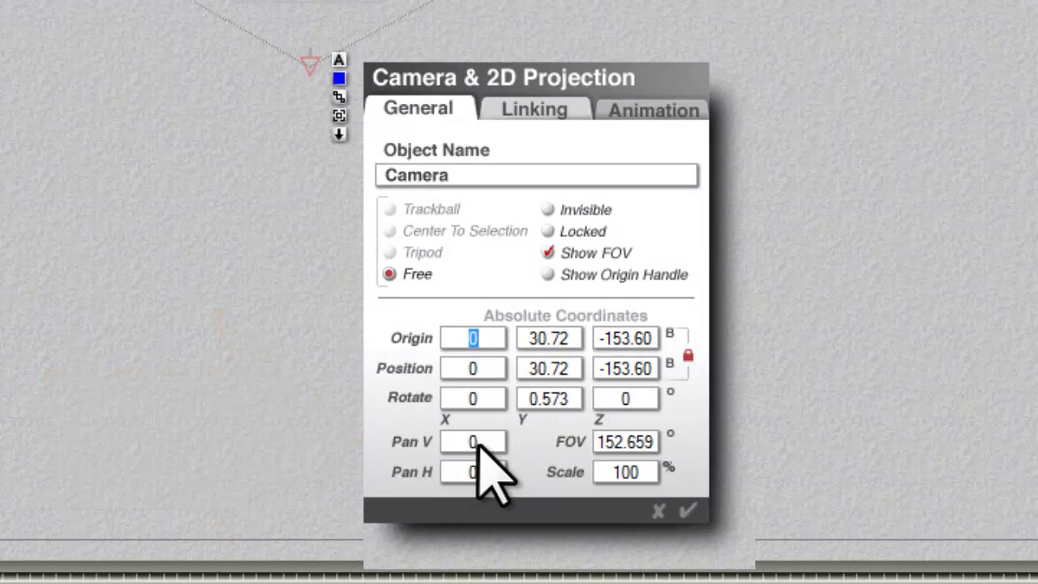
{"action": "left_click", "coordinate": [476, 445]}
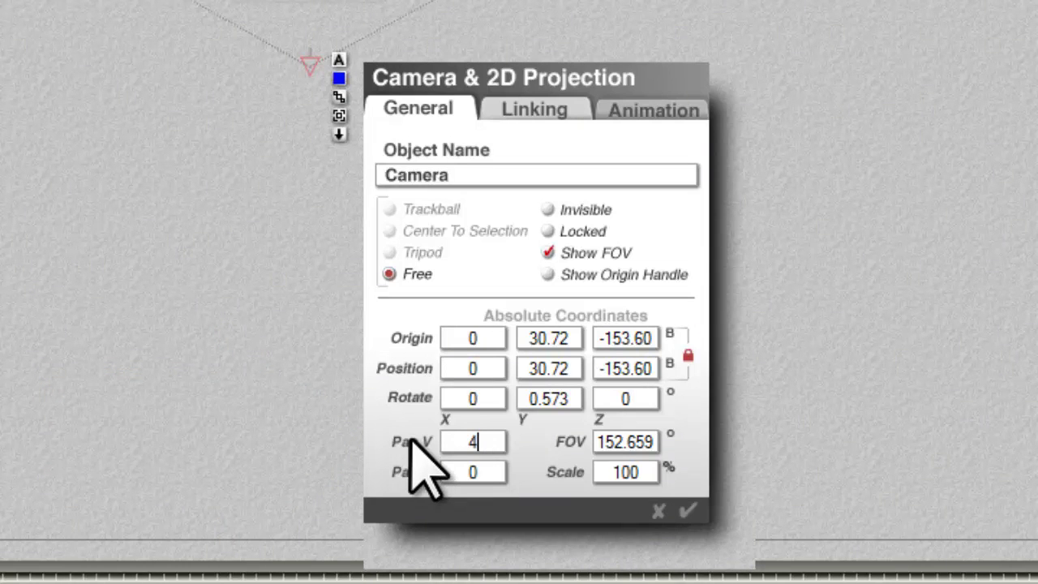
{"action": "left_click", "coordinate": [687, 509]}
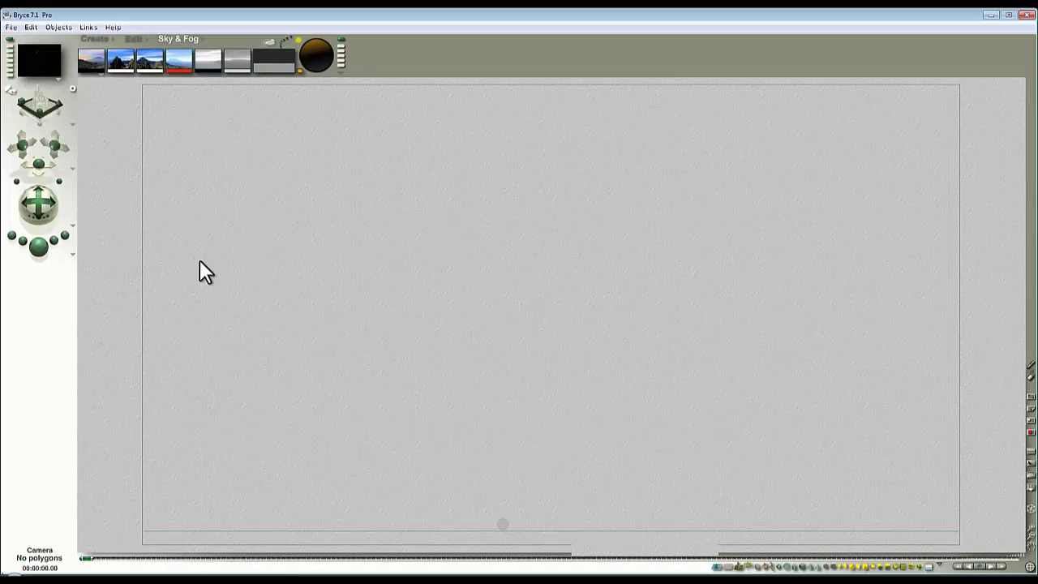
{"action": "key", "text": "ctrl+r"}
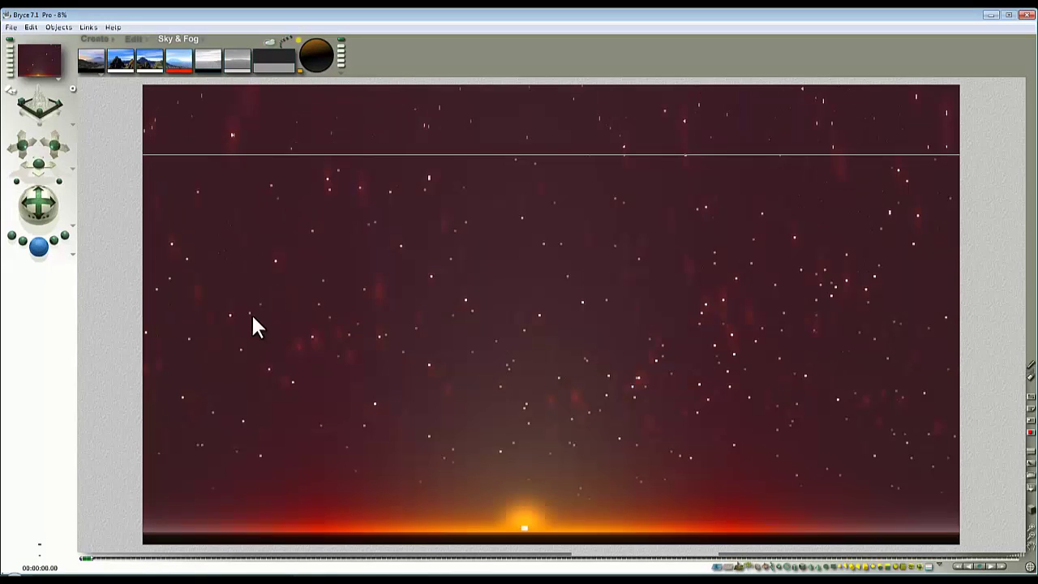